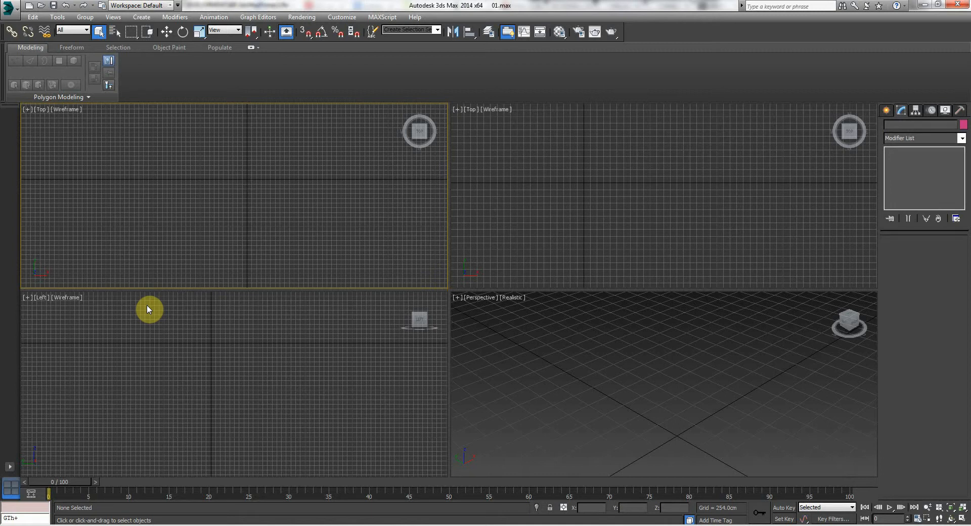
click(541, 214)
click(549, 340)
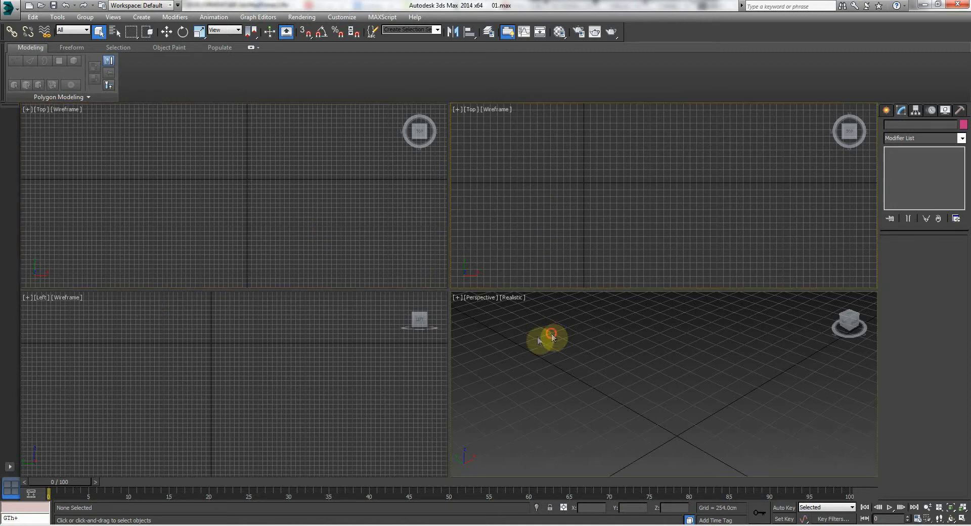
click(259, 354)
click(190, 153)
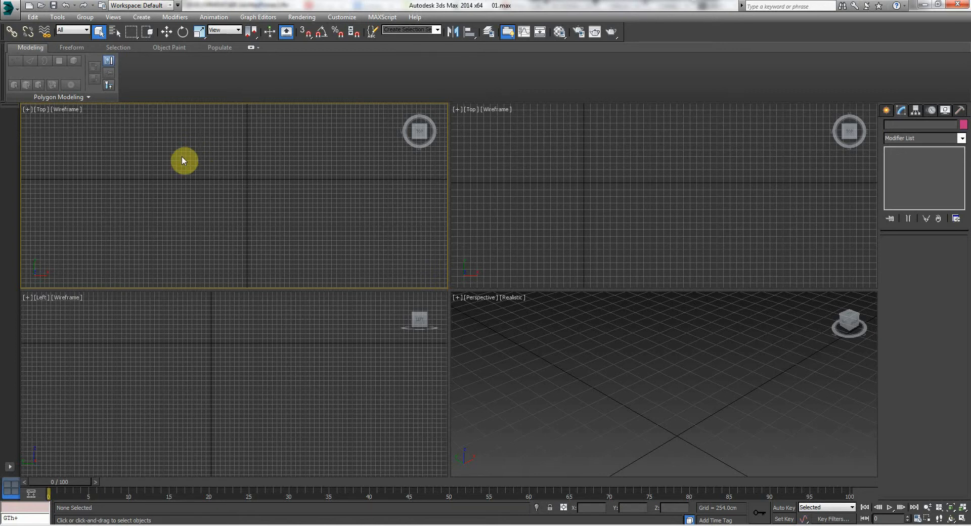
click(302, 17)
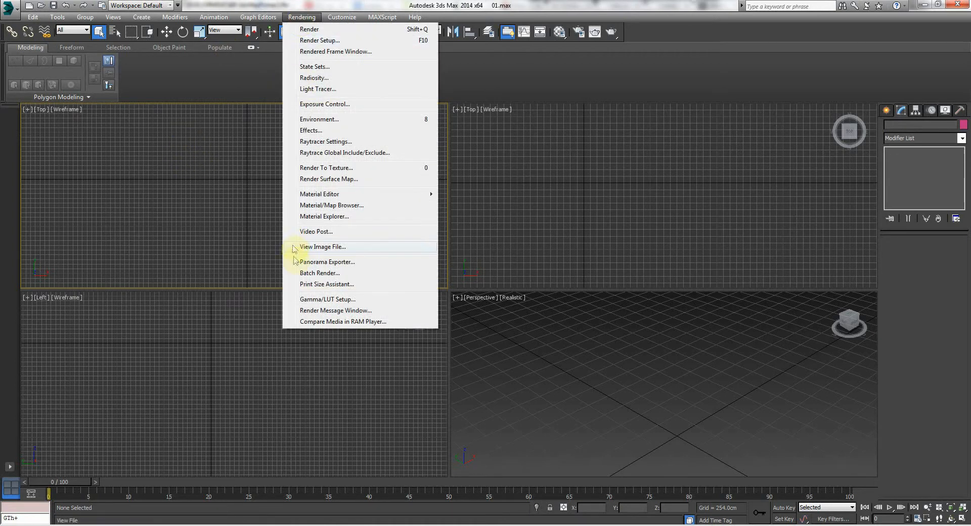
click(161, 156)
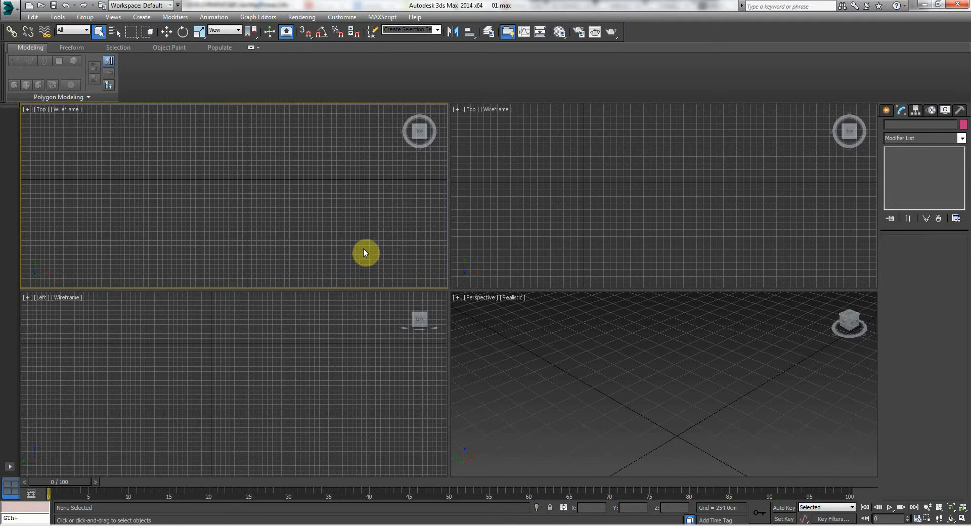
Review the display unit scale in the Units Setup dialog and close it
click(334, 18)
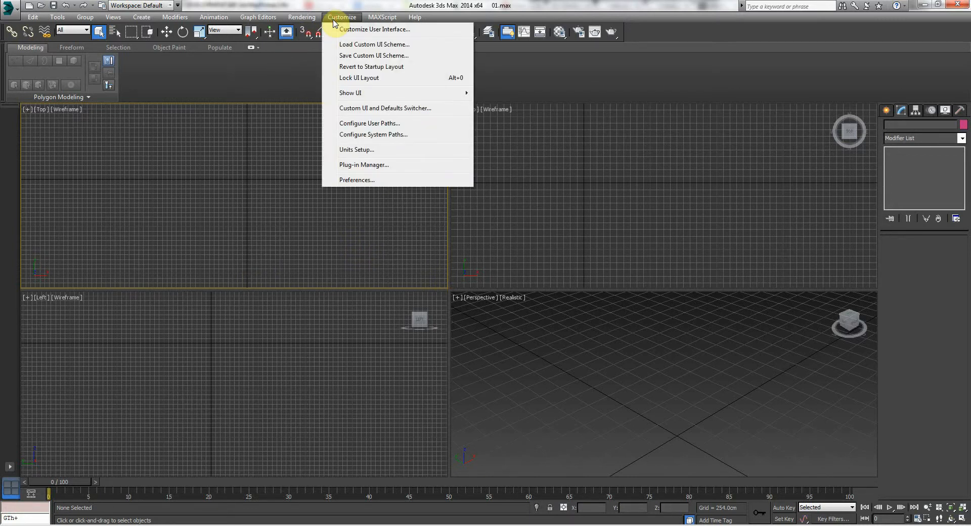
click(356, 150)
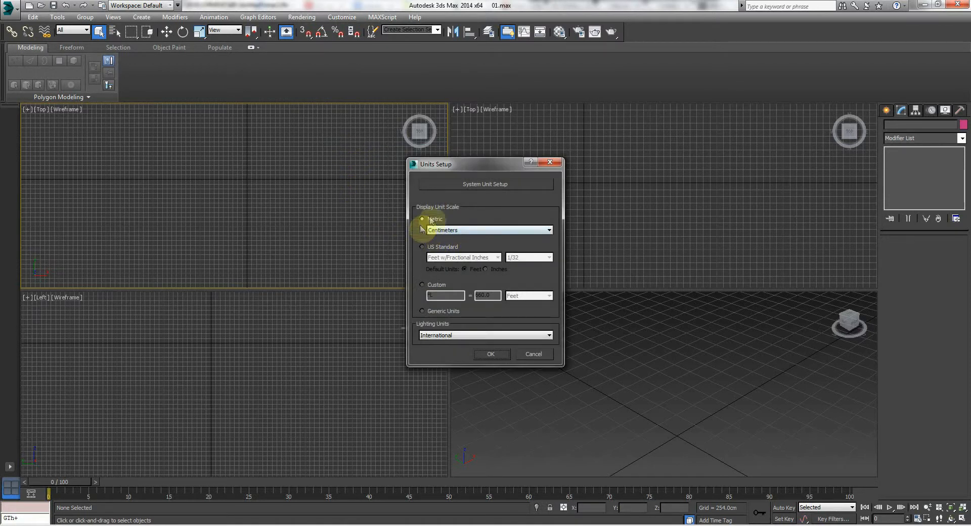
click(478, 354)
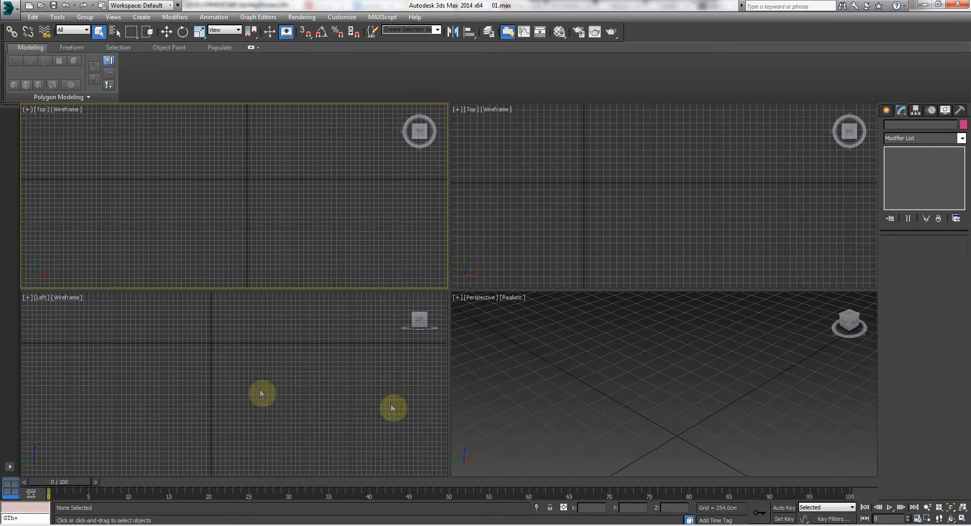
Draw a roughly horizontal Tape helper about 39 m long below the origin in the first Top viewport
scroll(261, 218, up, 3)
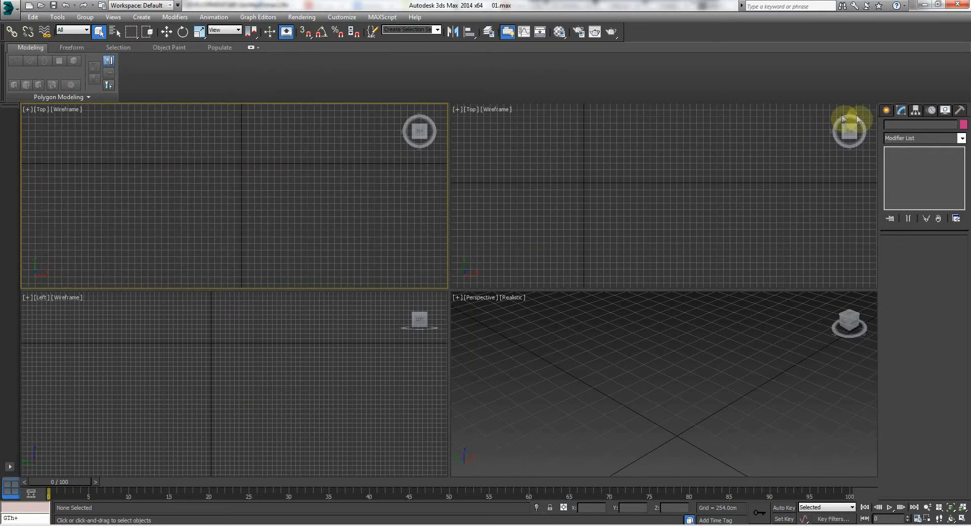
click(886, 110)
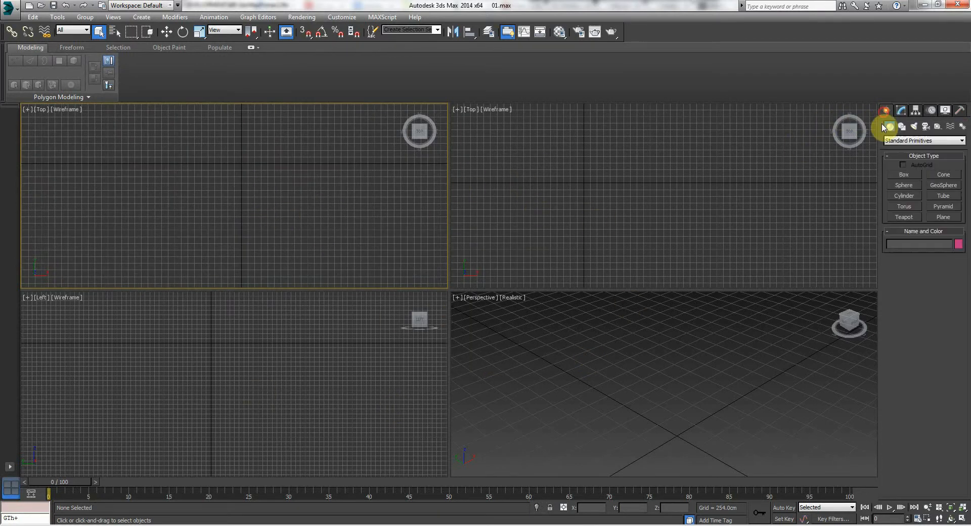
click(937, 127)
click(942, 207)
drag(197, 190, 298, 189)
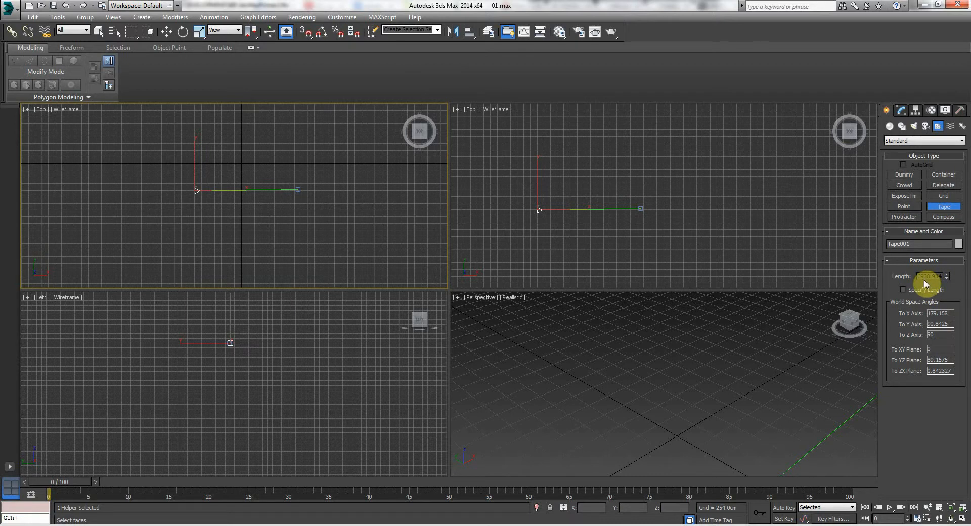
middle_drag(279, 196, 322, 200)
scroll(298, 198, up, 5)
middle_drag(342, 161, 304, 184)
scroll(292, 191, up, 8)
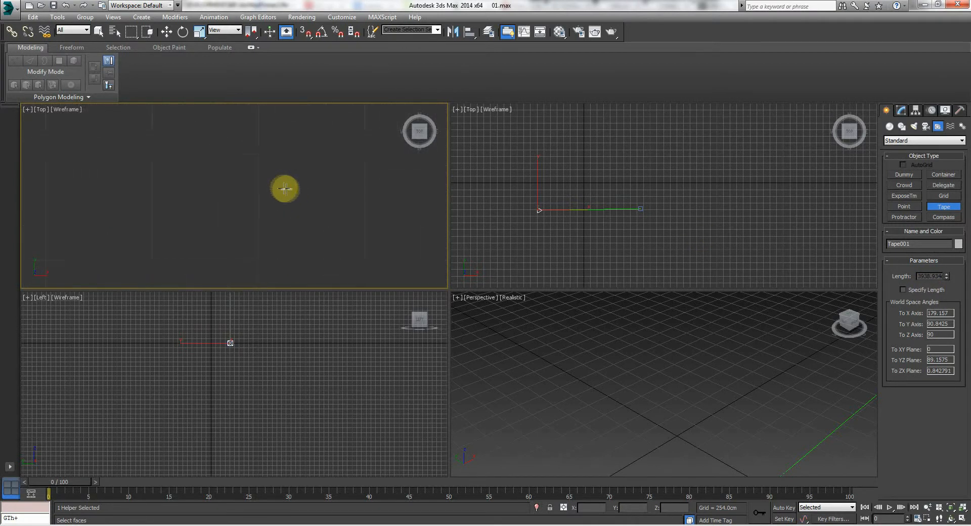
scroll(285, 194, down, 8)
Set the metric display unit scale to Meters in Units Setup
click(339, 17)
click(383, 151)
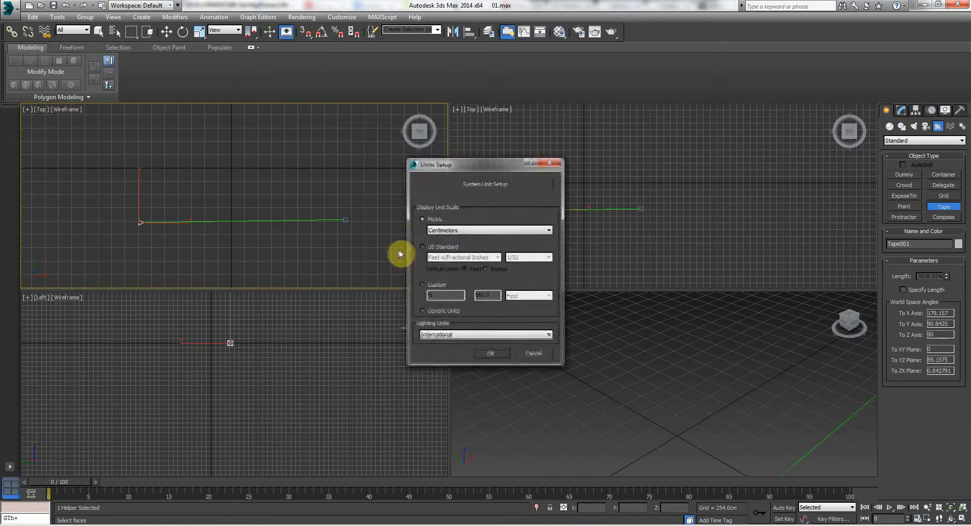
click(438, 230)
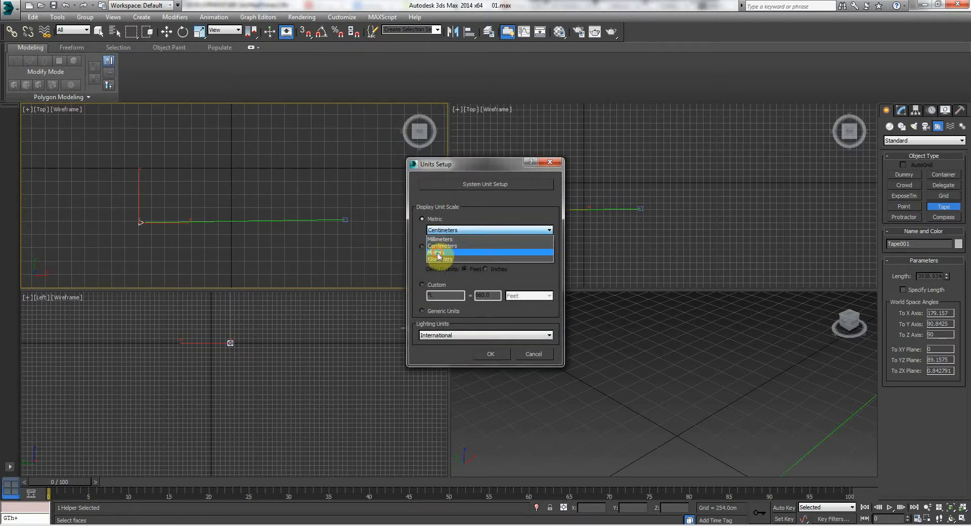
click(439, 252)
click(491, 354)
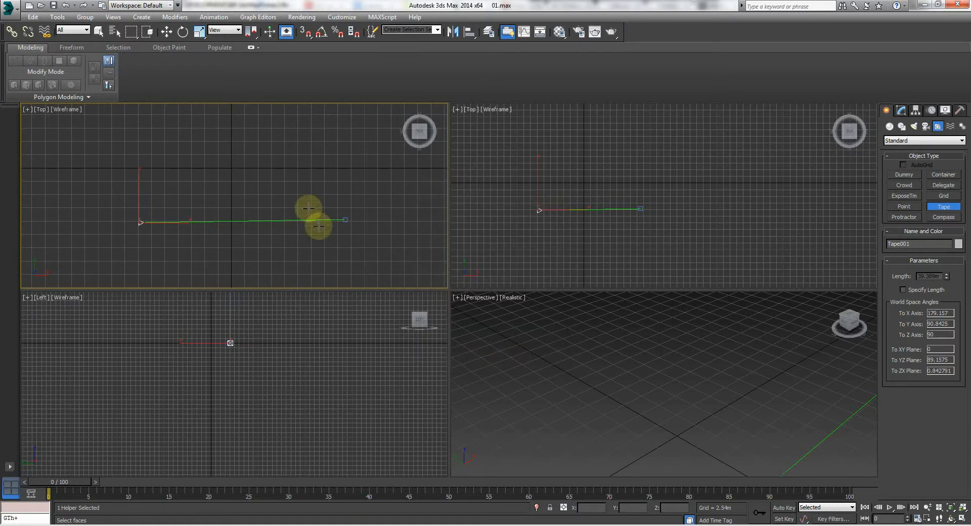
Delete the Tape helper from the scene
right_click(282, 181)
scroll(277, 185, up, 2)
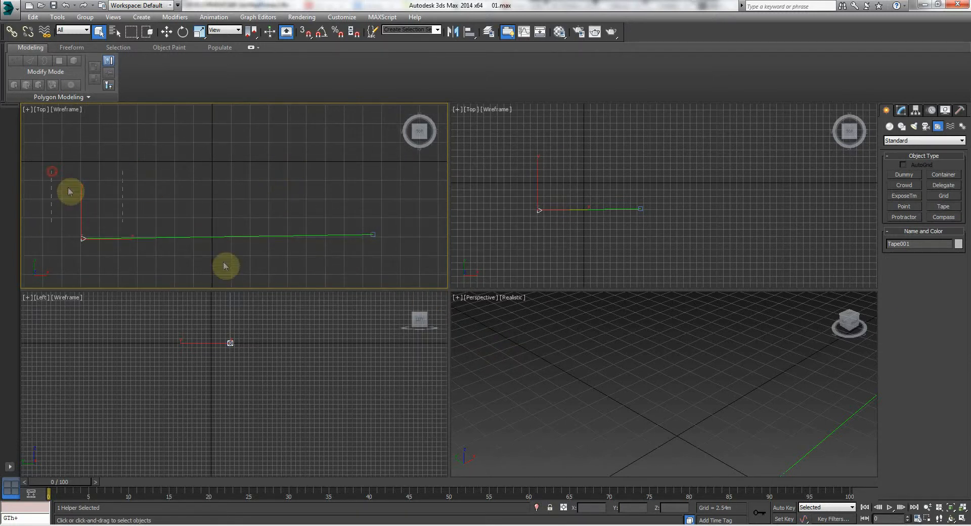
key(Delete)
Draw a new near-horizontal Tape helper from right to left below the origin in the first Top viewport and deselect it
click(941, 207)
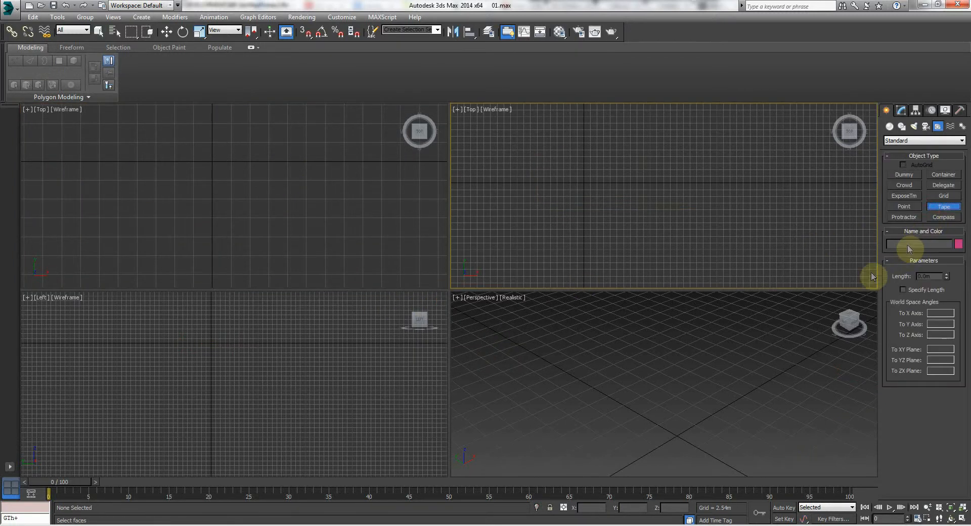
drag(380, 255, 107, 258)
scroll(254, 264, up, 6)
scroll(240, 239, down, 9)
scroll(238, 223, up, 4)
right_click(238, 223)
click(173, 234)
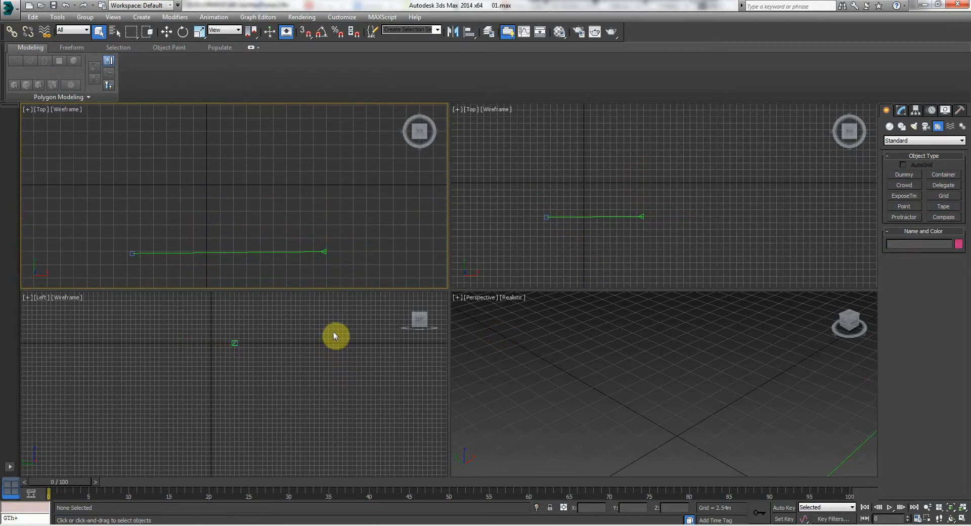
Create a plane about 109 m by 153 m around the Tape helper in the first Top viewport
scroll(258, 160, down, 5)
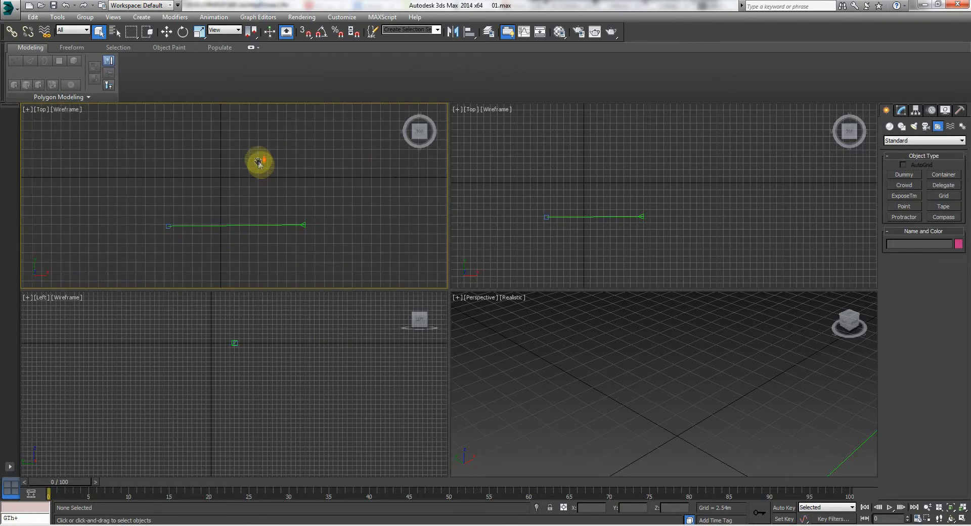
click(890, 127)
click(942, 217)
drag(76, 116, 361, 319)
scroll(226, 211, down, 8)
scroll(226, 211, up, 3)
right_click(226, 213)
Scale the plane up uniformly in the first Top viewport
right_click(228, 223)
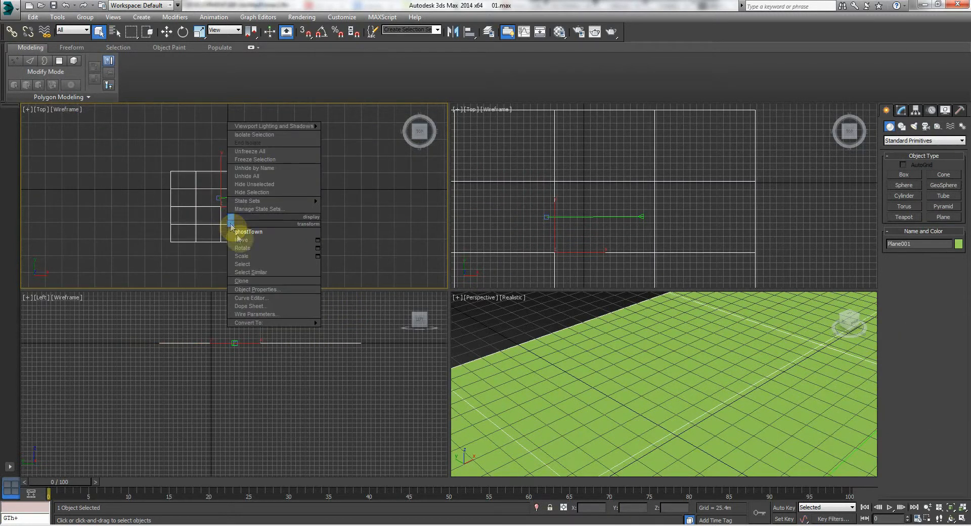
click(252, 255)
drag(226, 201, 245, 104)
Move the plane down in the Left viewport to about Z -4.979 m, below the Tape helper
middle_drag(213, 350, 216, 402)
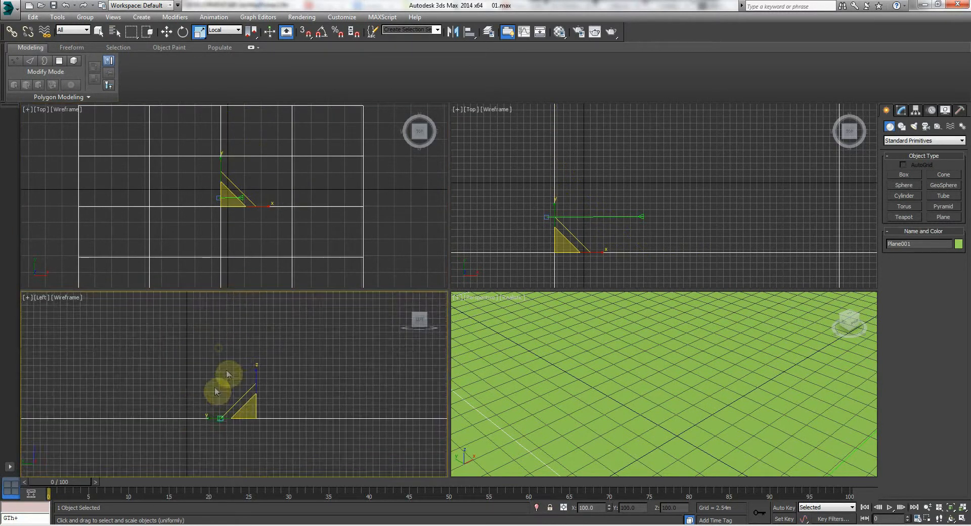
right_click(232, 376)
click(240, 382)
drag(255, 383, 260, 396)
click(554, 363)
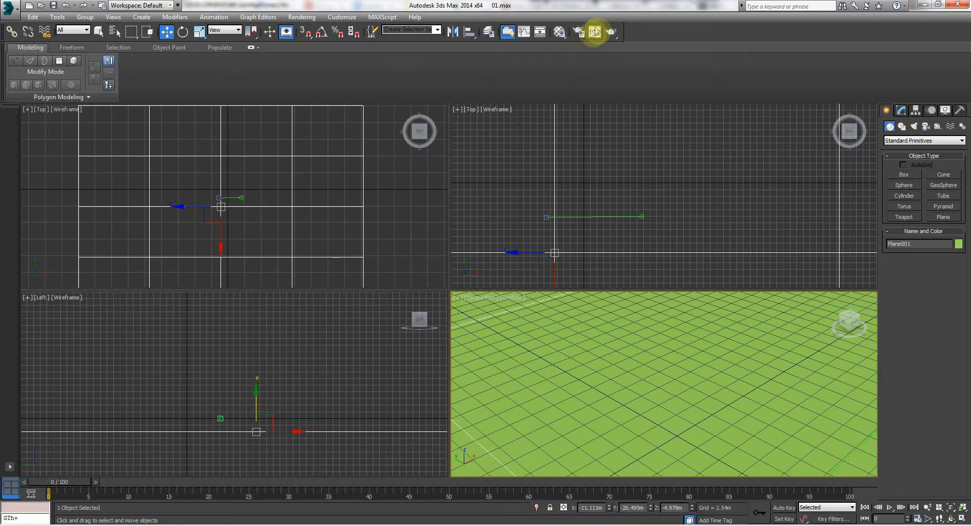
Assign the 01 - Default material from the compact Material Editor to the plane in the Perspective viewport
click(558, 37)
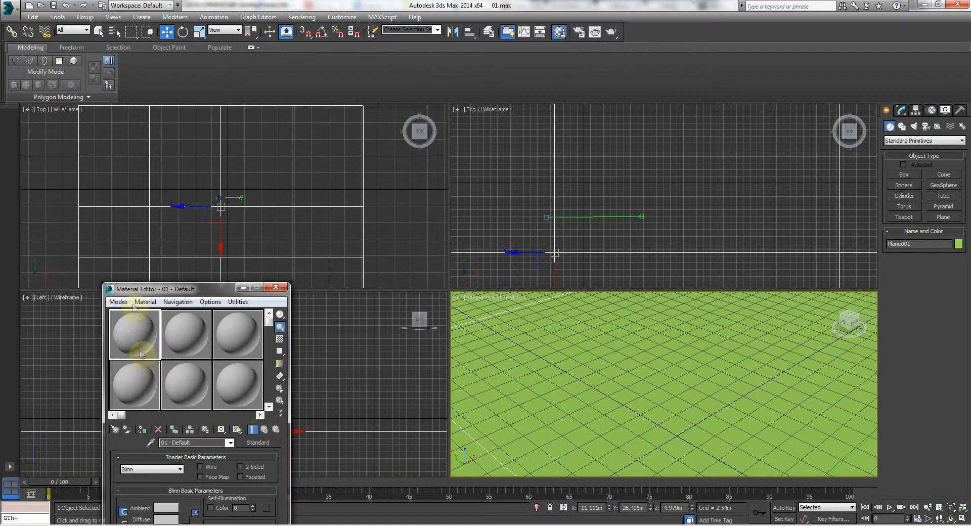
click(135, 305)
mouse_move(118, 306)
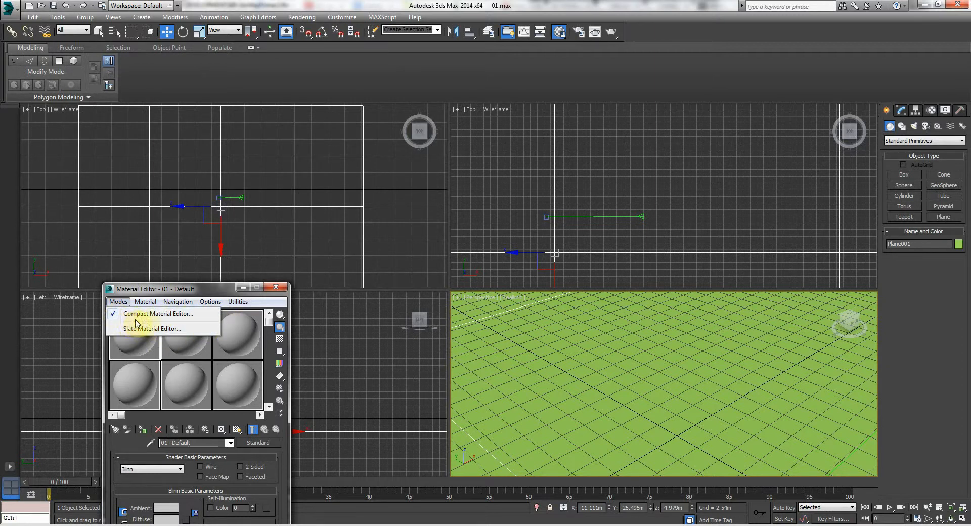
drag(193, 289, 255, 402)
drag(216, 437, 248, 436)
drag(584, 375, 505, 325)
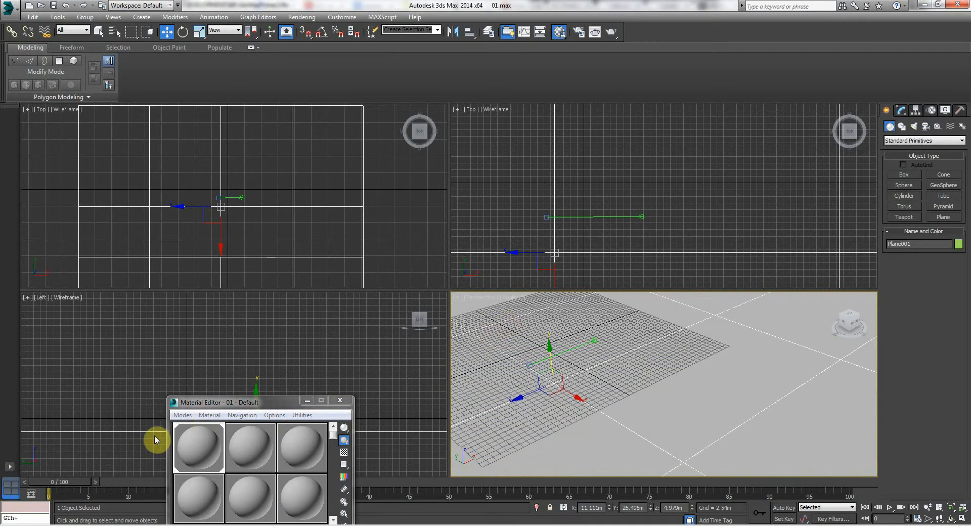
mouse_move(190, 430)
mouse_down()
mouse_move(701, 369)
mouse_move(629, 352)
mouse_up()
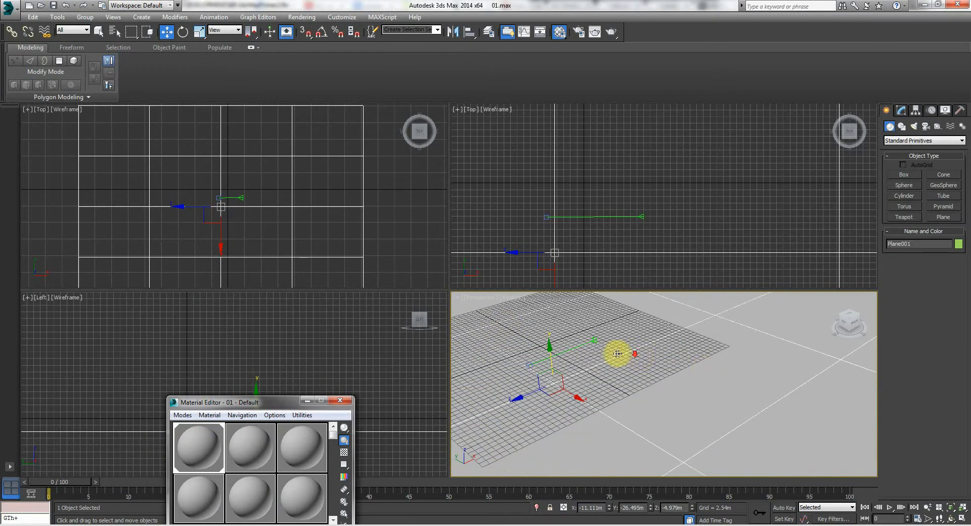
click(609, 350)
Enlarge the plane further with uniform scaling in the first Top viewport
scroll(596, 351, down, 5)
scroll(597, 351, up, 5)
scroll(596, 351, down, 6)
click(261, 205)
scroll(219, 197, down, 4)
click(901, 112)
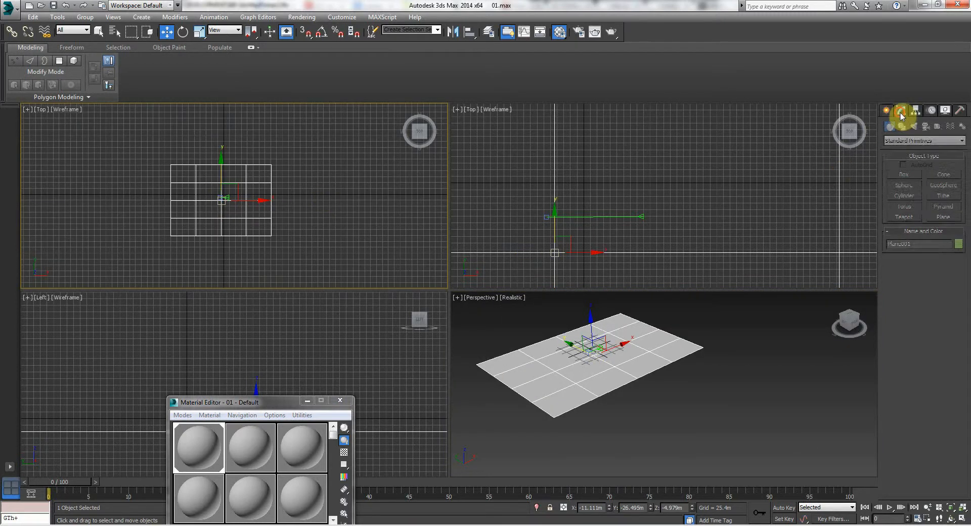
click(198, 31)
drag(228, 190, 242, 135)
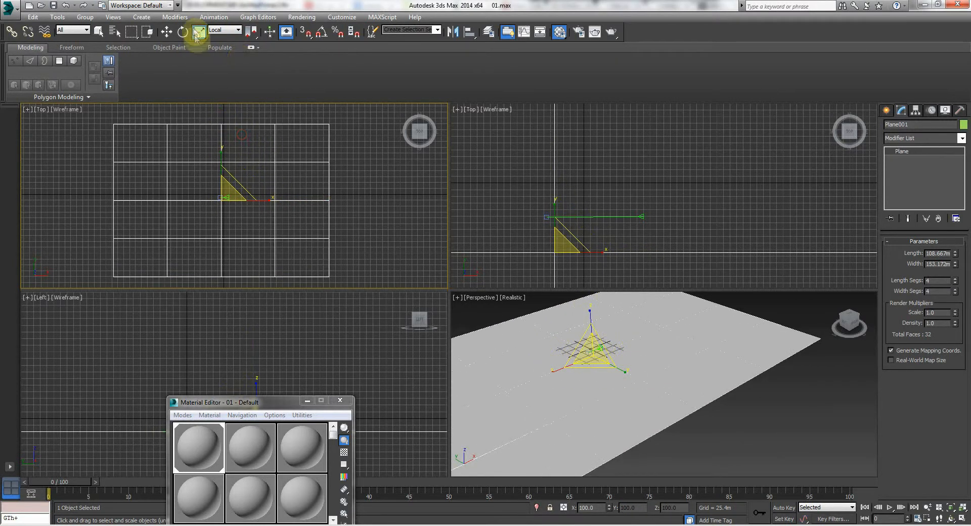
drag(223, 184, 223, 155)
scroll(304, 201, down, 3)
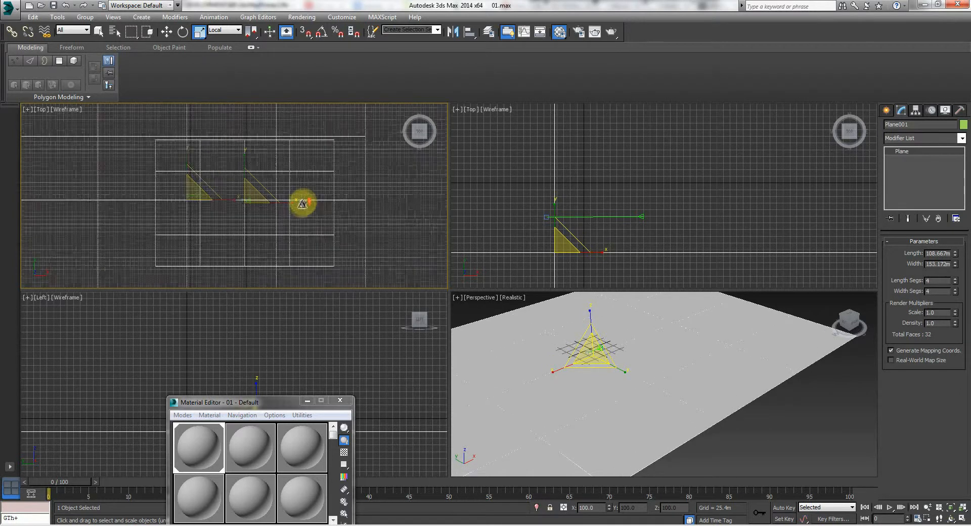
Create a Target camera near the plane's lower-left corner in the first Top viewport, aimed at the origin
click(885, 111)
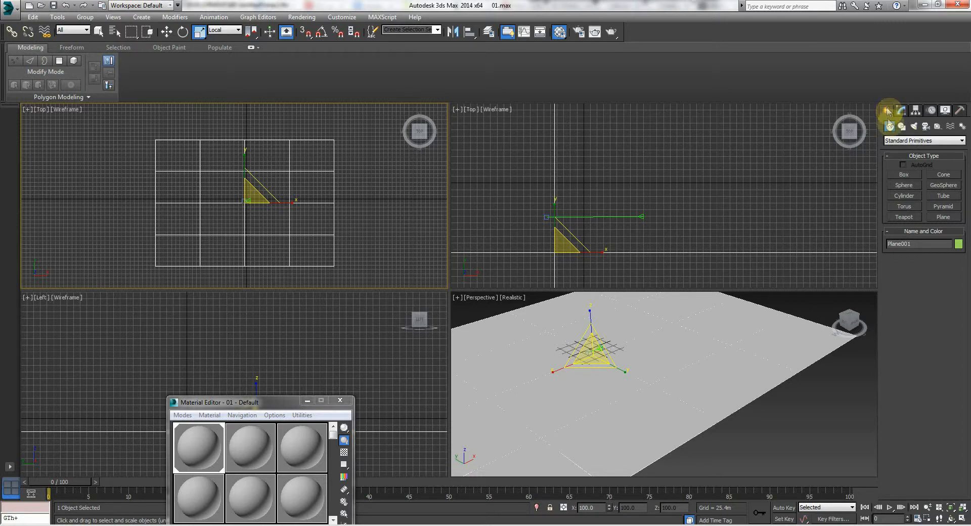
click(926, 126)
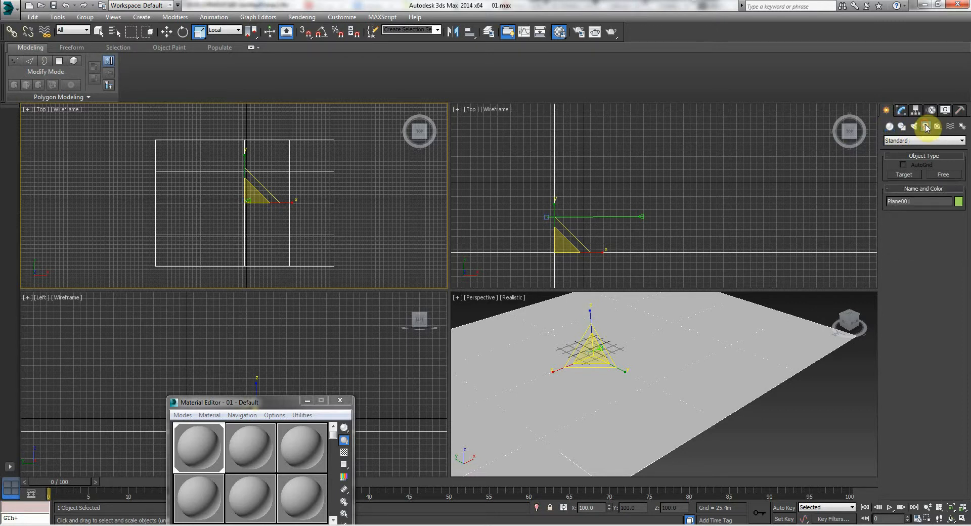
click(911, 175)
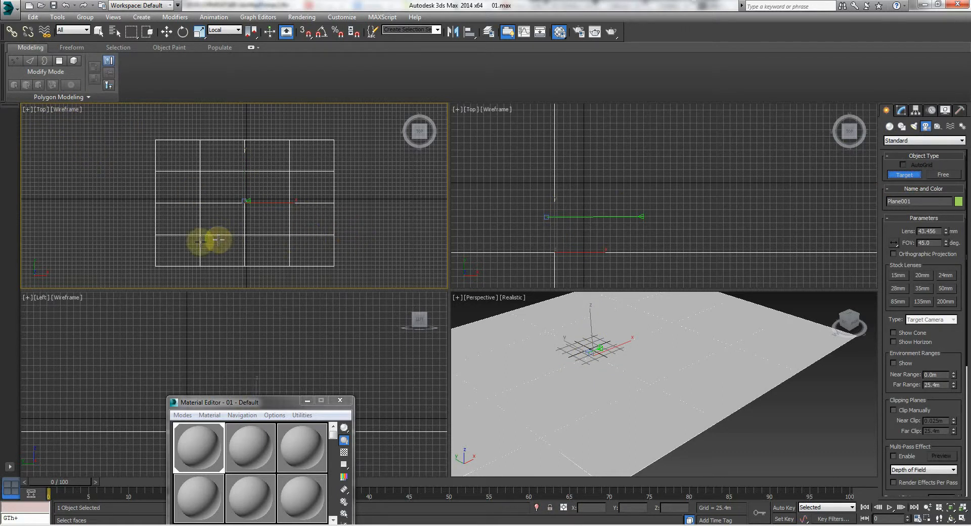
drag(174, 244, 247, 201)
right_click(164, 236)
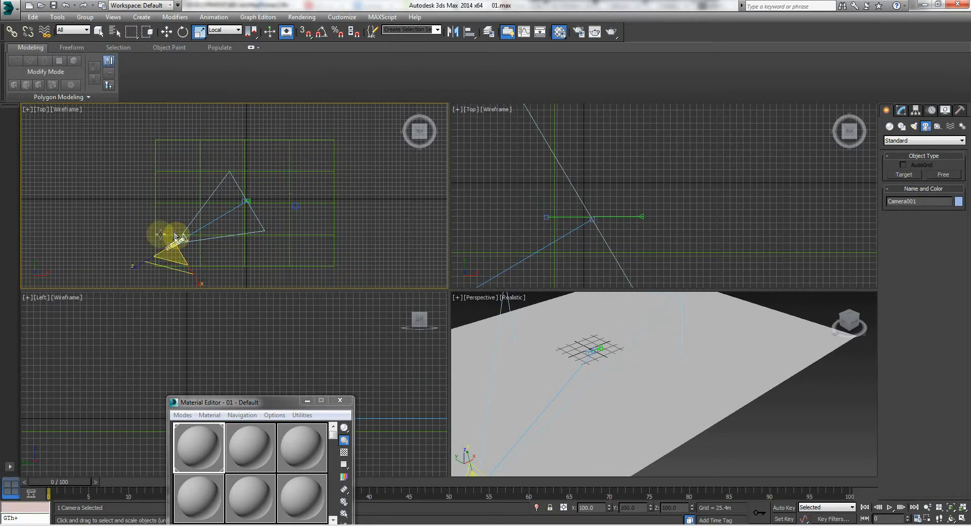
Switch the second Top viewport to a Left view and raise the camera vertically above the plane
scroll(583, 324, down, 6)
scroll(568, 236, down, 7)
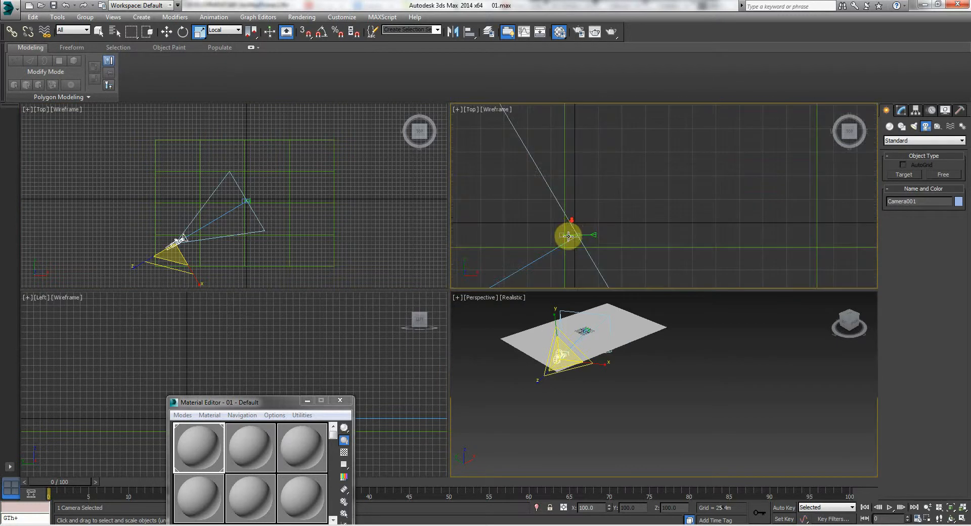
key(l)
scroll(579, 191, down, 6)
scroll(580, 188, up, 3)
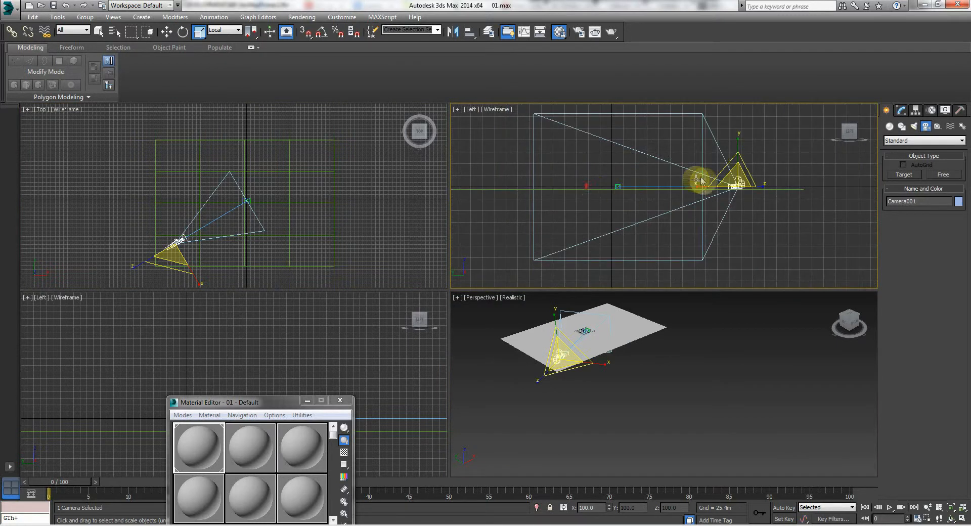
right_click(698, 174)
click(710, 193)
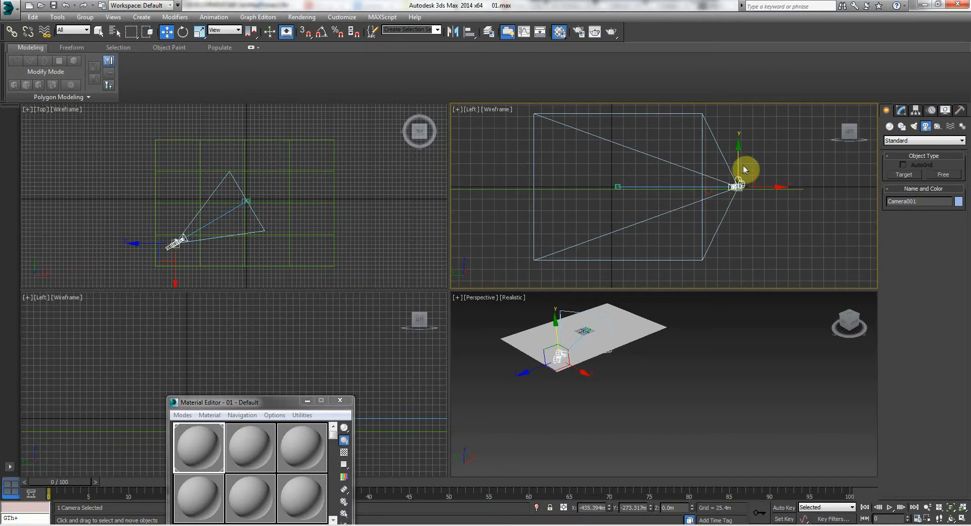
drag(738, 157, 736, 106)
Set the Perspective viewport to look through Camera001
click(478, 299)
click(477, 298)
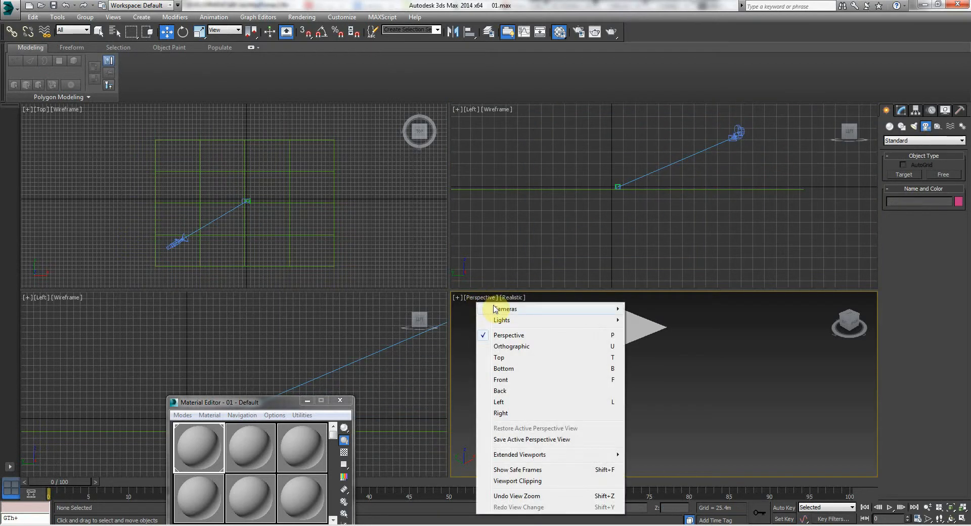
click(464, 320)
click(473, 300)
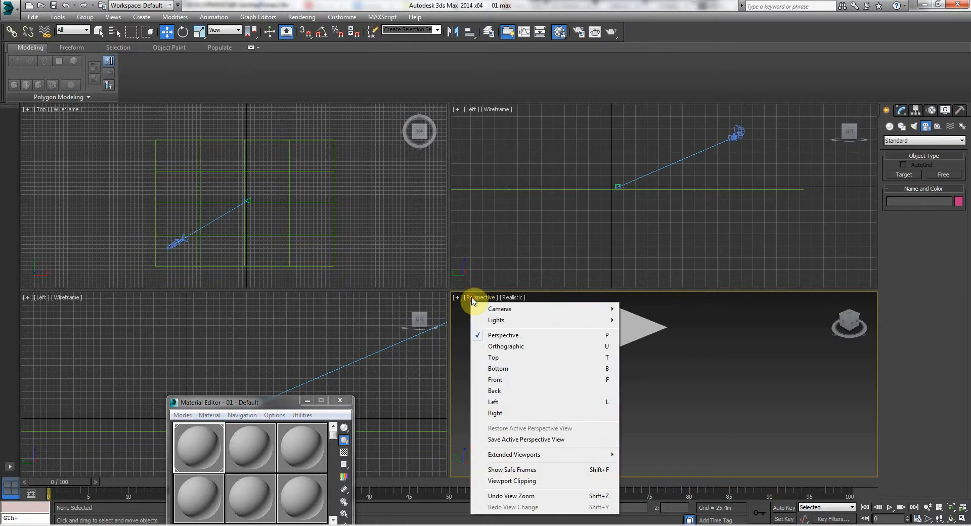
mouse_move(482, 310)
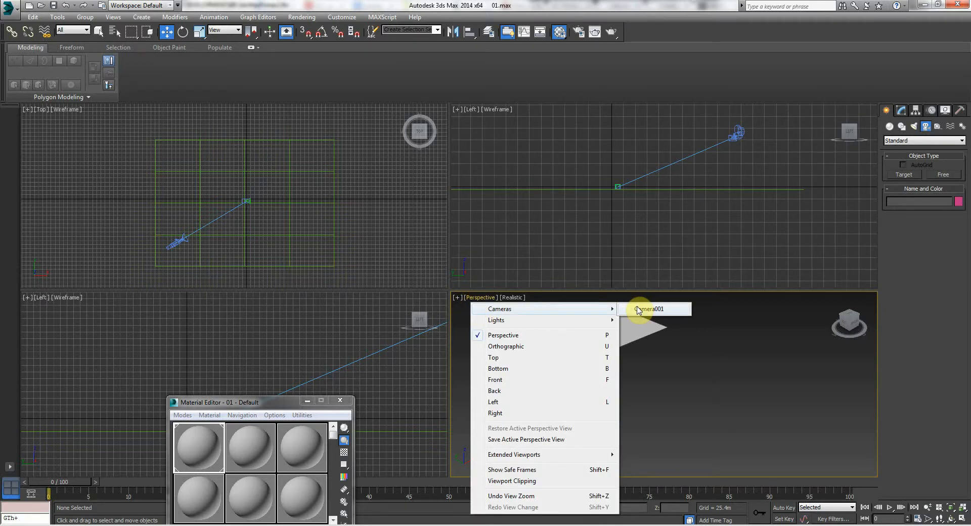
click(661, 314)
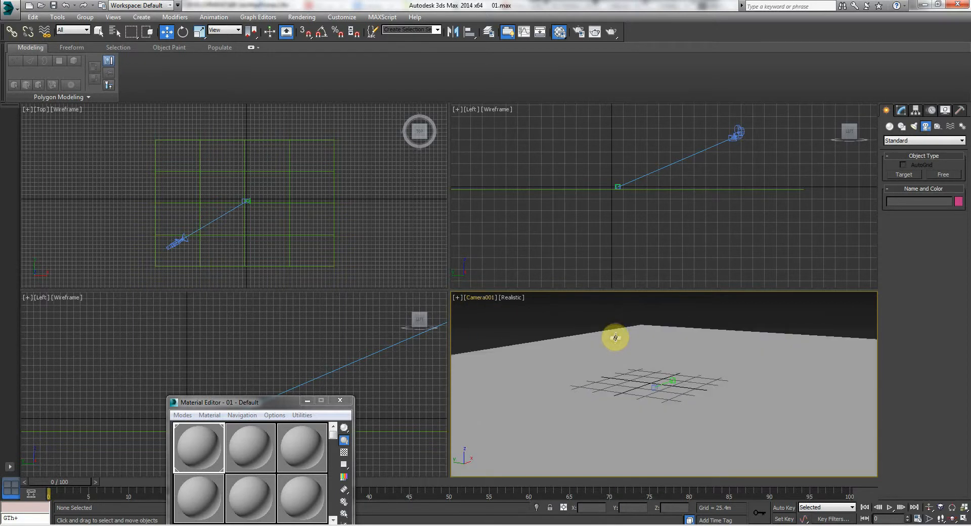
Raise the camera slightly in the Left viewport to about Z 120.9 m and rename it MAINCAM
click(740, 130)
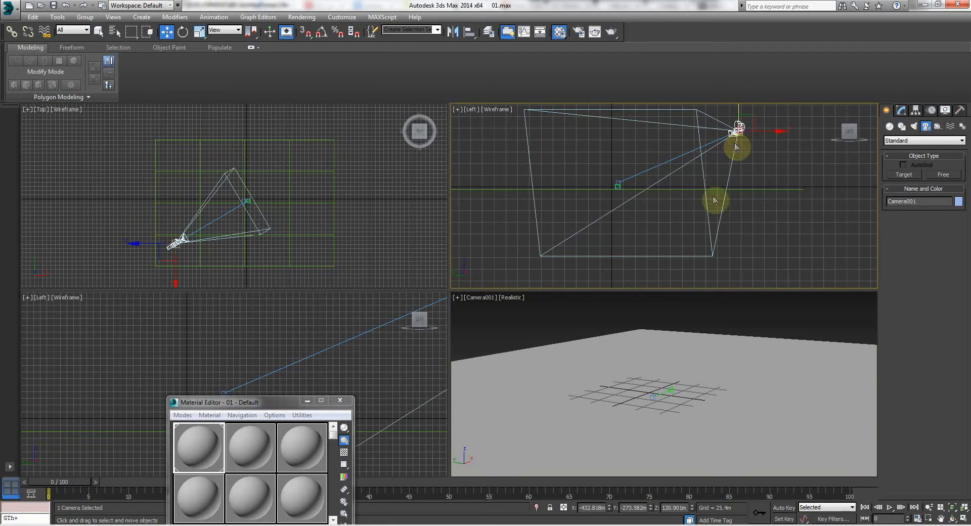
click(901, 110)
click(923, 125)
text(MAINCAM)
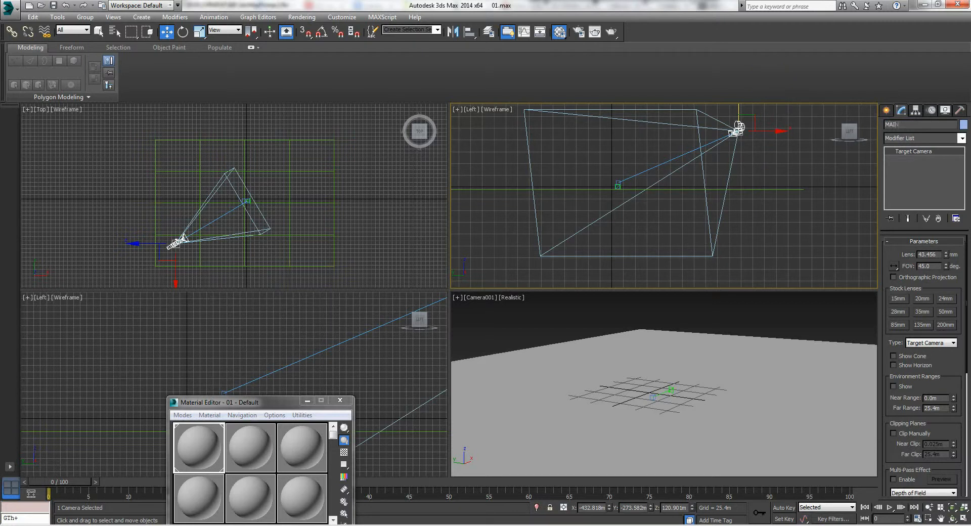
click(559, 332)
click(471, 110)
click(470, 110)
mouse_move(557, 121)
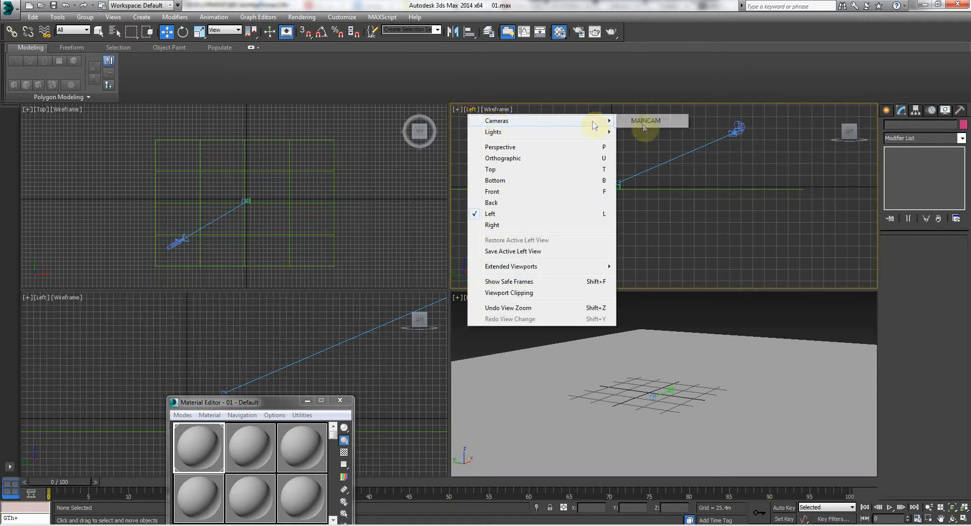
click(45, 117)
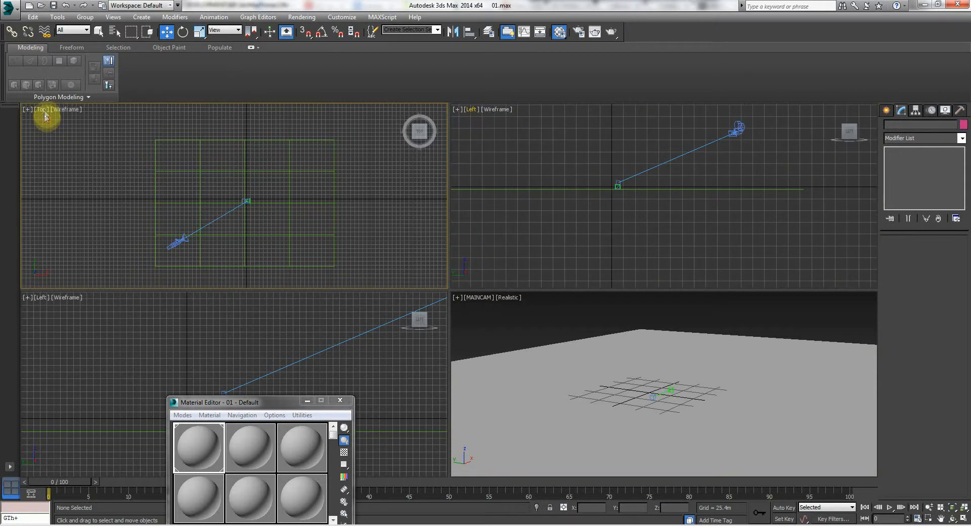
click(44, 111)
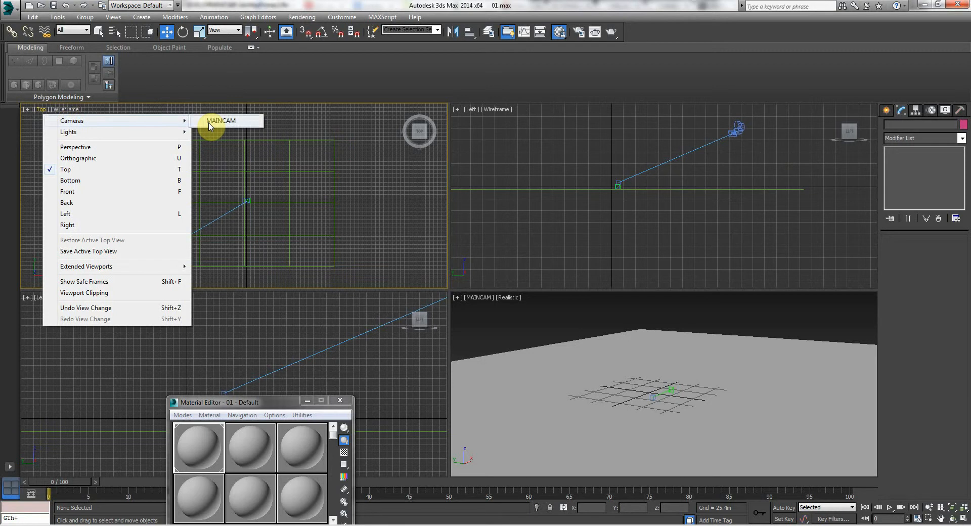
click(51, 369)
Switch the camera viewport to a Left view and return it to the MAINCAM view
click(520, 330)
key(l)
scroll(519, 334, down, 10)
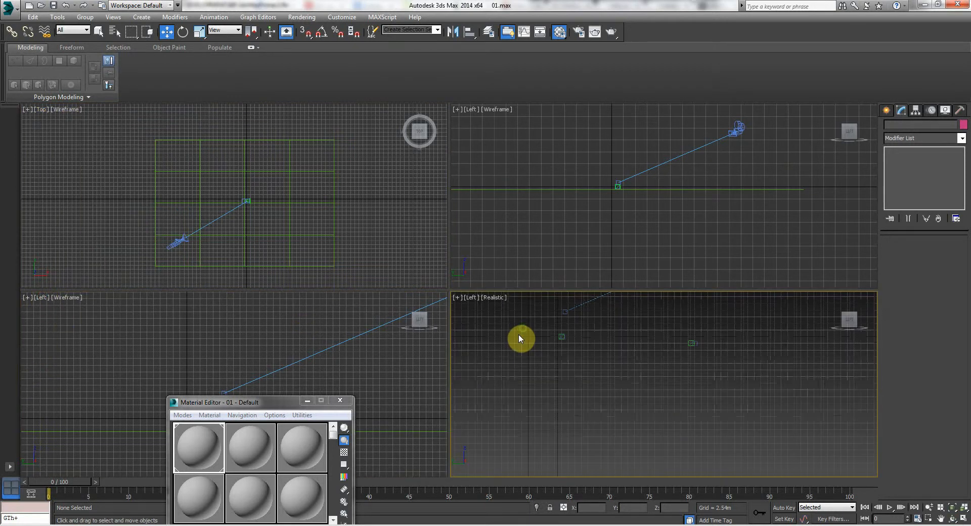
middle_drag(529, 335, 609, 418)
click(470, 297)
mouse_move(490, 309)
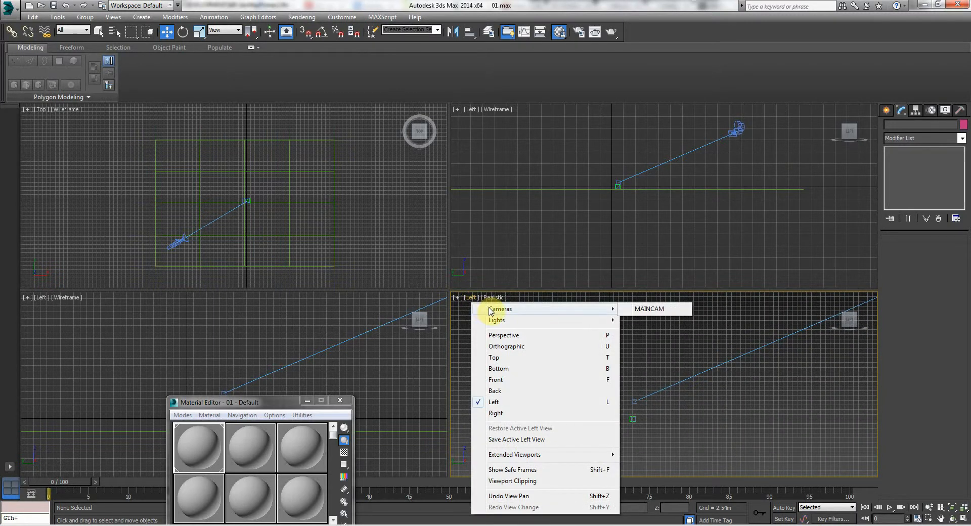
click(626, 310)
Orbit MAINCAM around its target to a lower viewing angle and maximize its viewport
click(952, 519)
drag(674, 416, 571, 347)
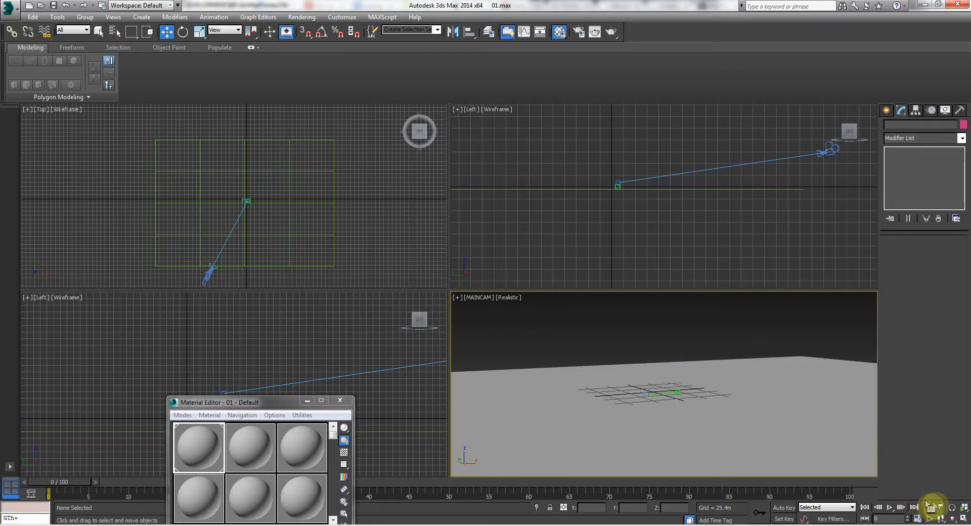
click(966, 520)
middle_drag(404, 229, 405, 273)
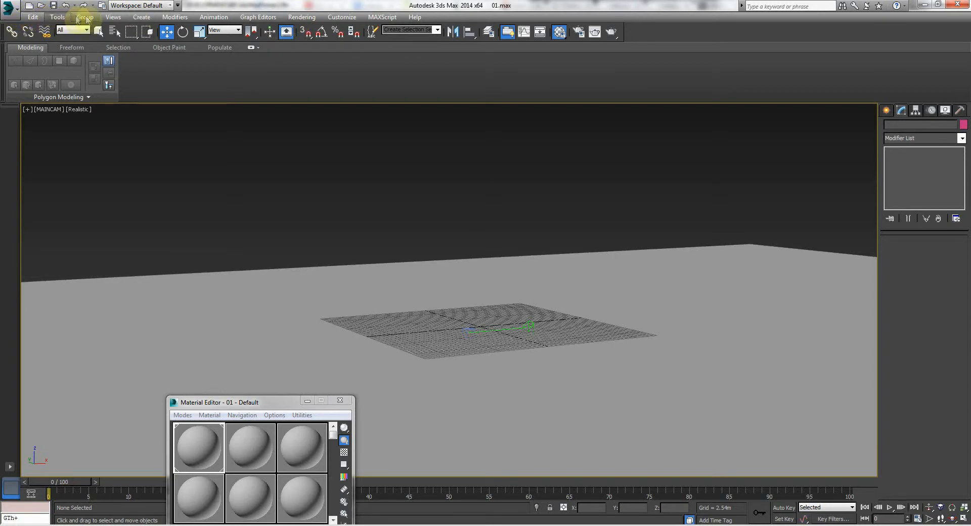
Open the sketch image 01 from the 06BlockingOutTheScene folder with View Image File
click(302, 17)
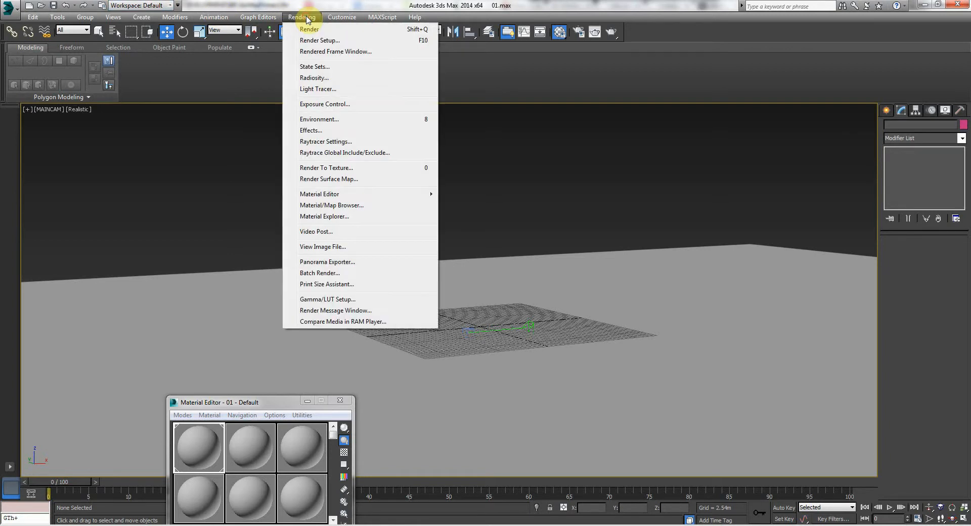
click(324, 247)
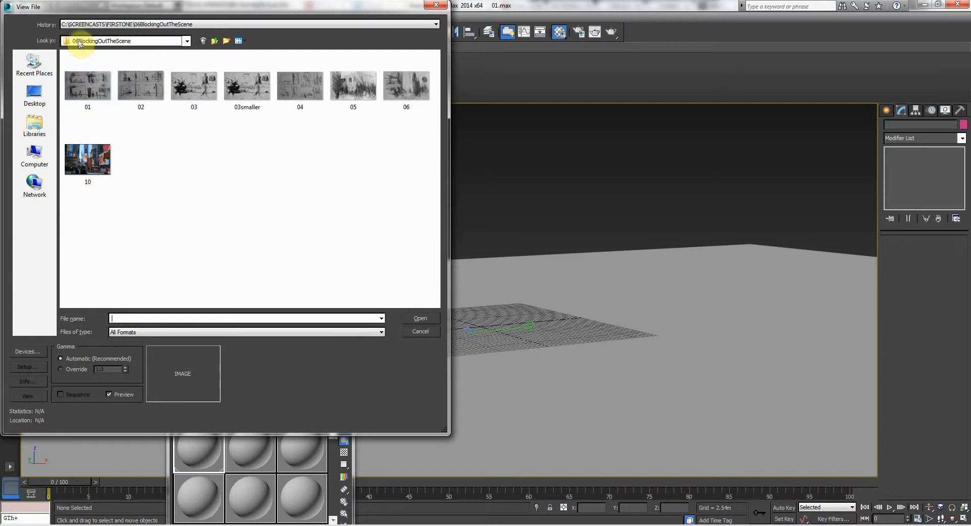
click(214, 41)
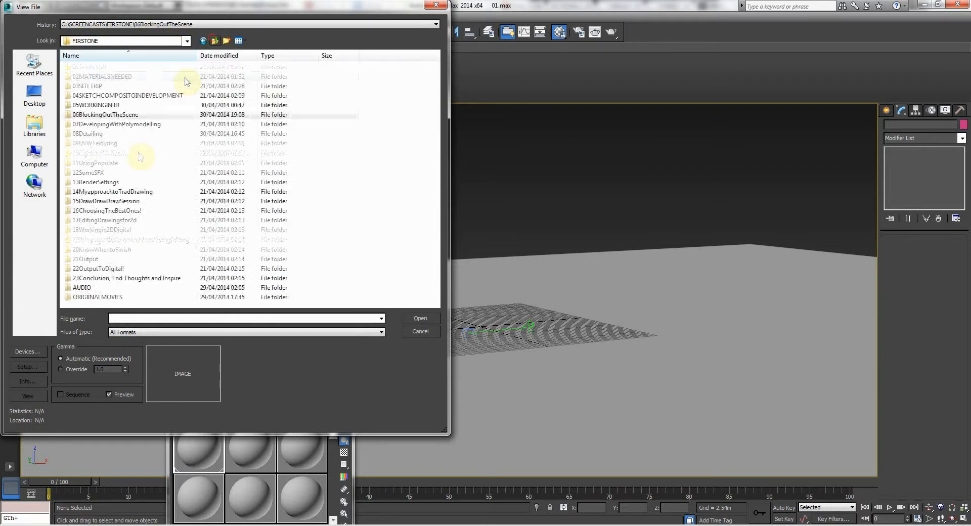
double_click(84, 116)
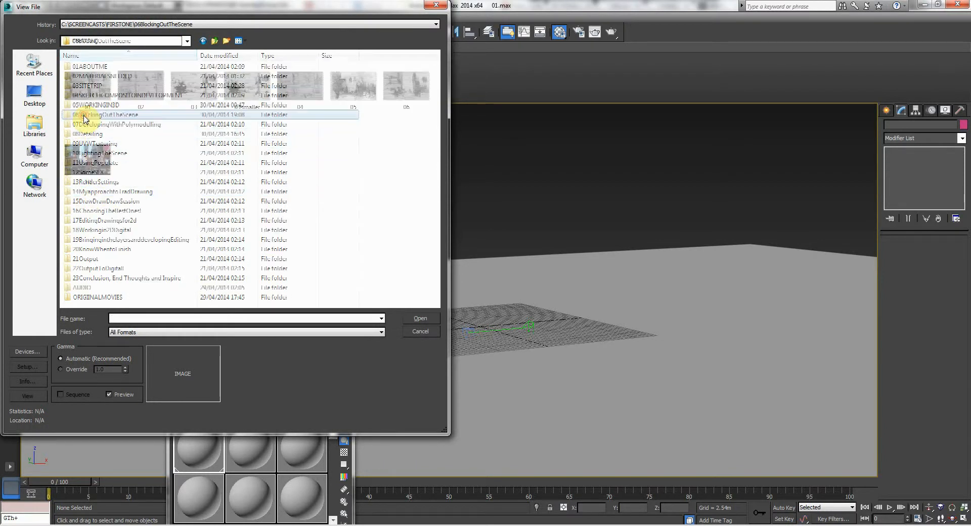
click(87, 83)
click(149, 84)
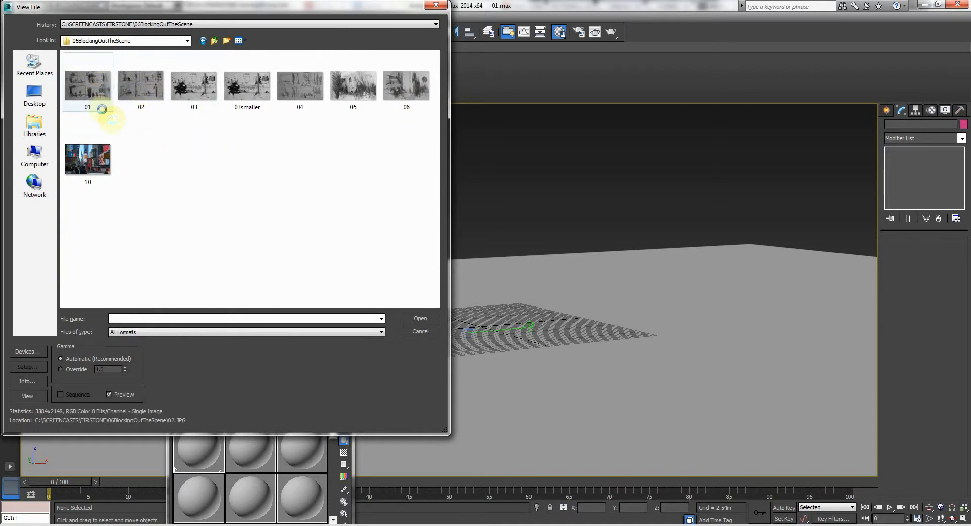
click(76, 86)
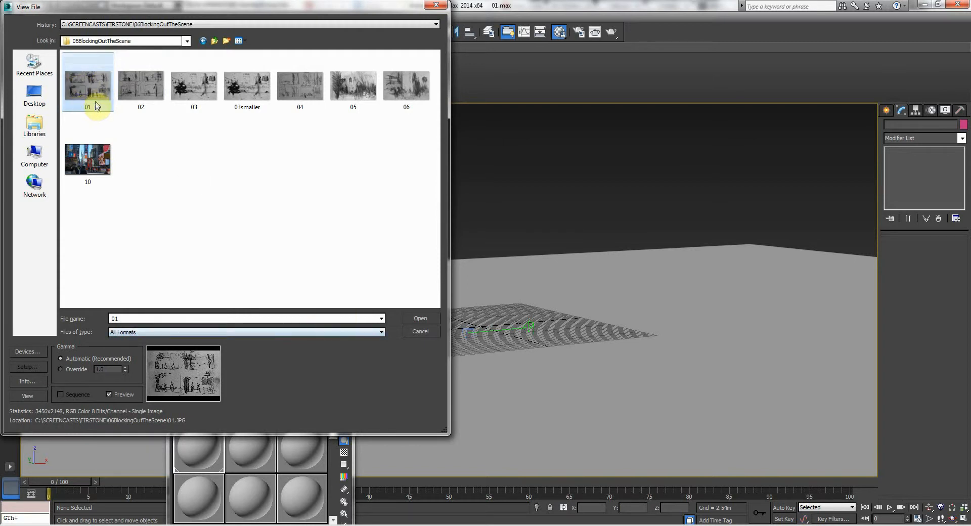
click(422, 318)
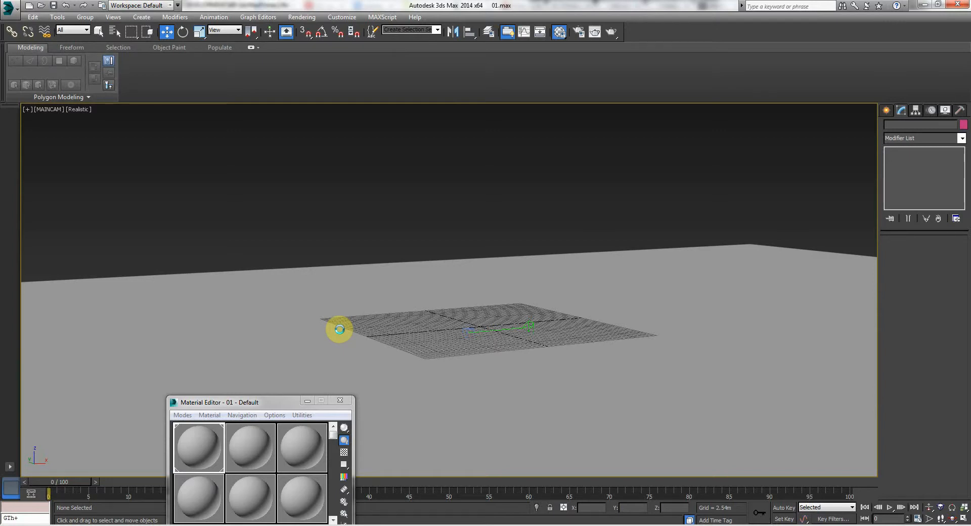
Pan the MAINCAM view slightly, inspect the 01.JPG sketch at full window size, and leave its window minimized
drag(364, 135, 114, 131)
middle_drag(585, 202, 588, 183)
drag(325, 123, 379, 322)
click(466, 325)
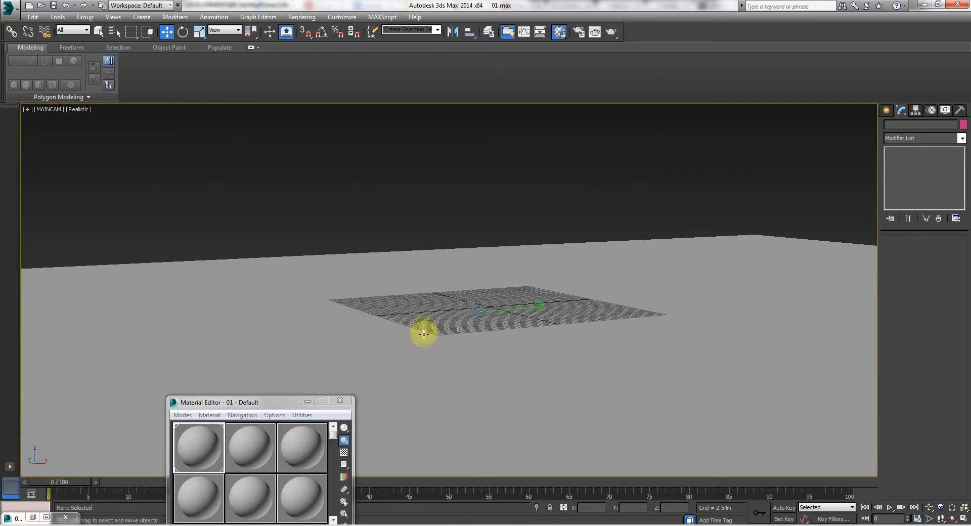
click(46, 518)
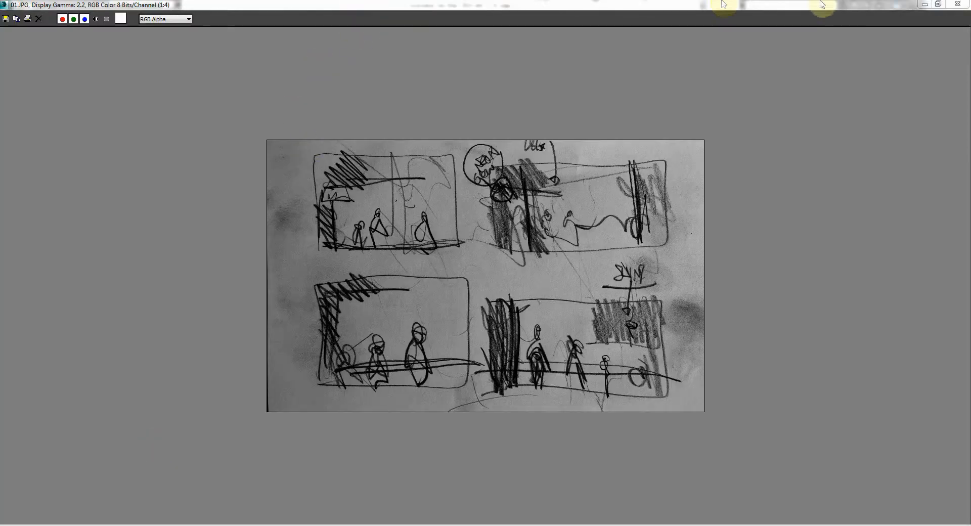
click(919, 4)
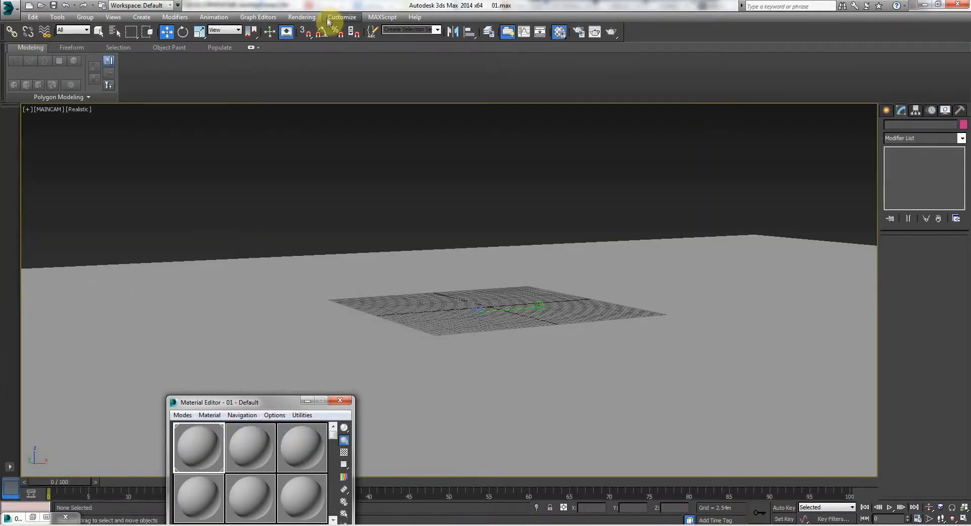
Open the sketch image 03smaller from the 06BlockingOutTheScene folder with View Image File and minimize its window
click(328, 19)
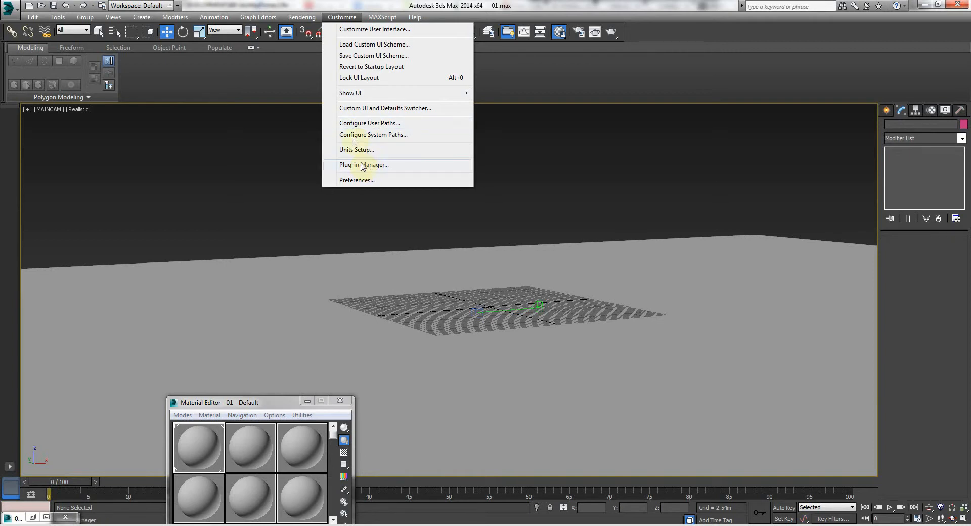
mouse_move(302, 17)
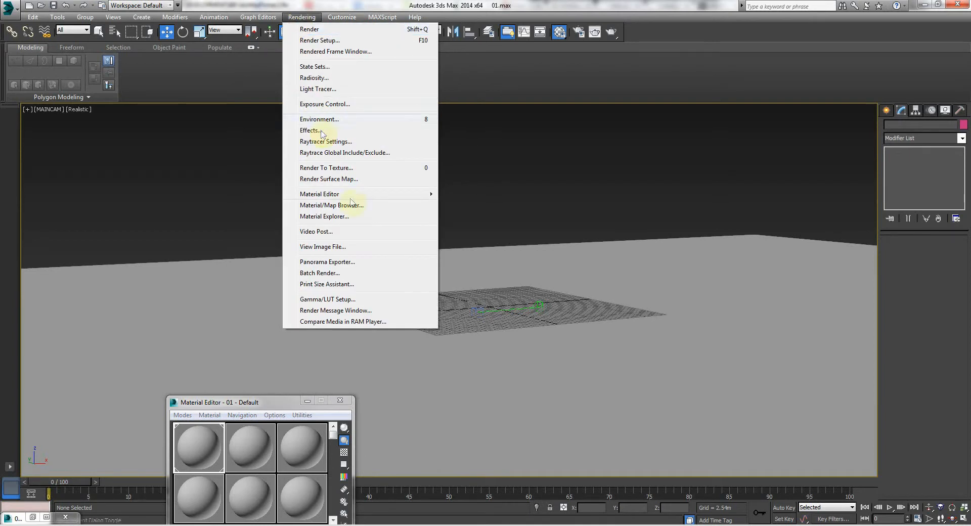
click(323, 247)
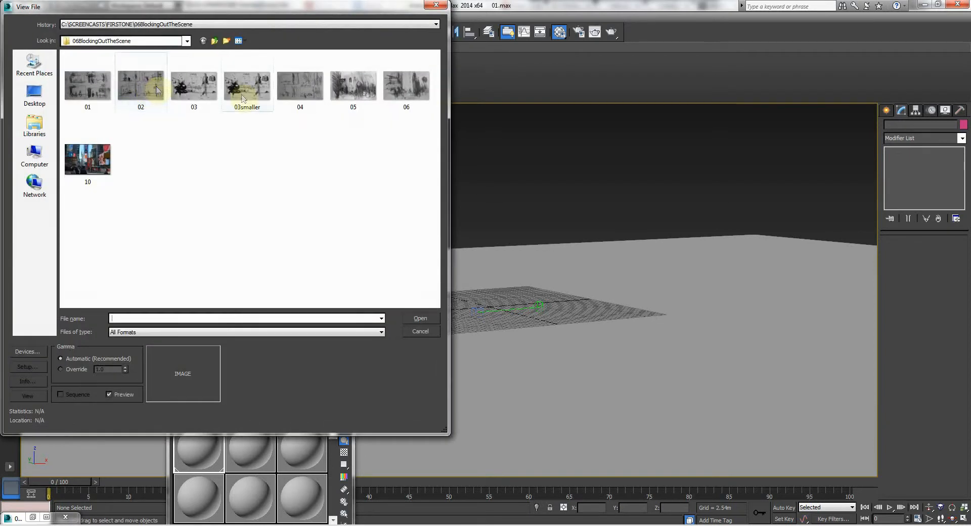
click(257, 93)
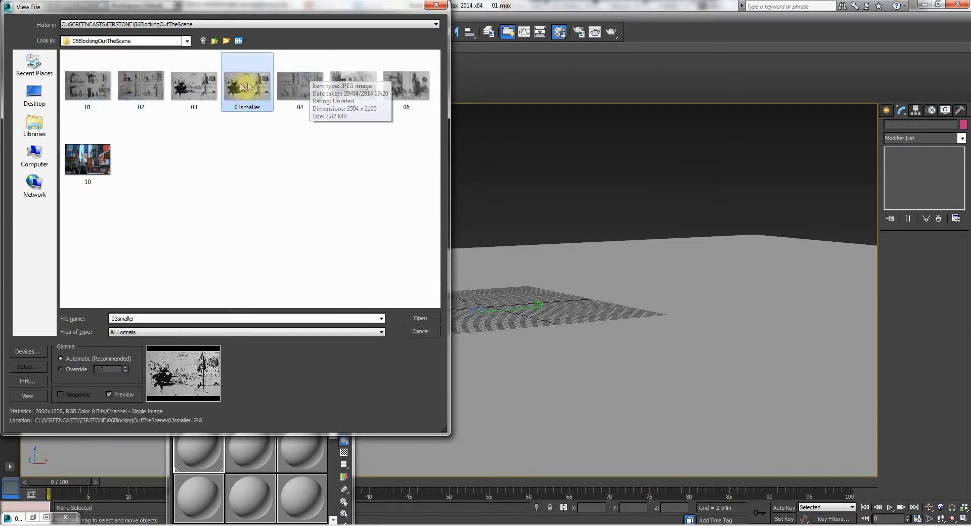
double_click(238, 86)
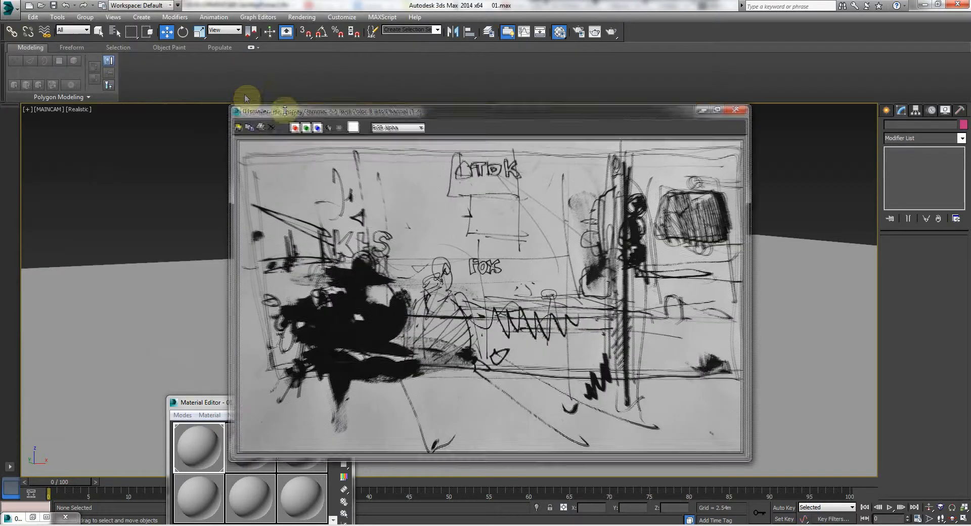
drag(436, 107, 246, 280)
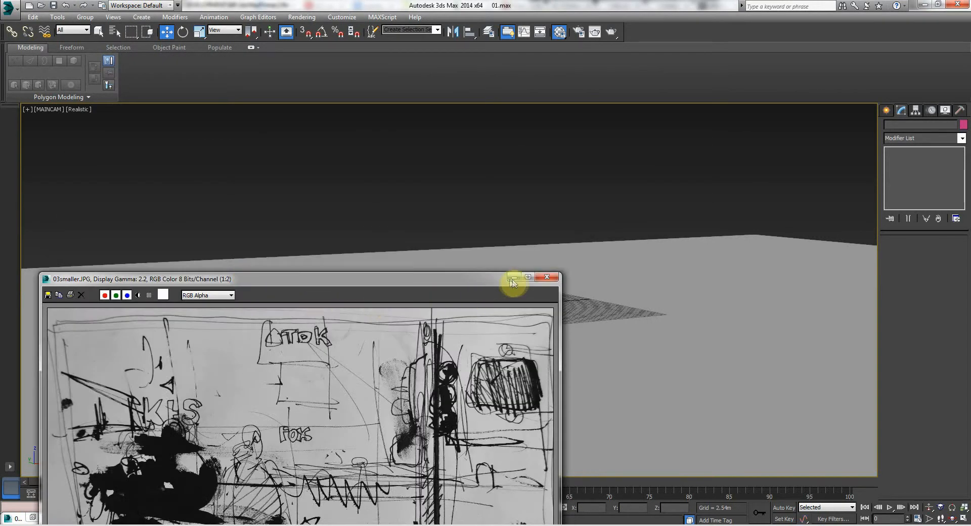
click(512, 277)
Open the street photo 10 from the 06BlockingOutTheScene folder with View Image File
click(301, 16)
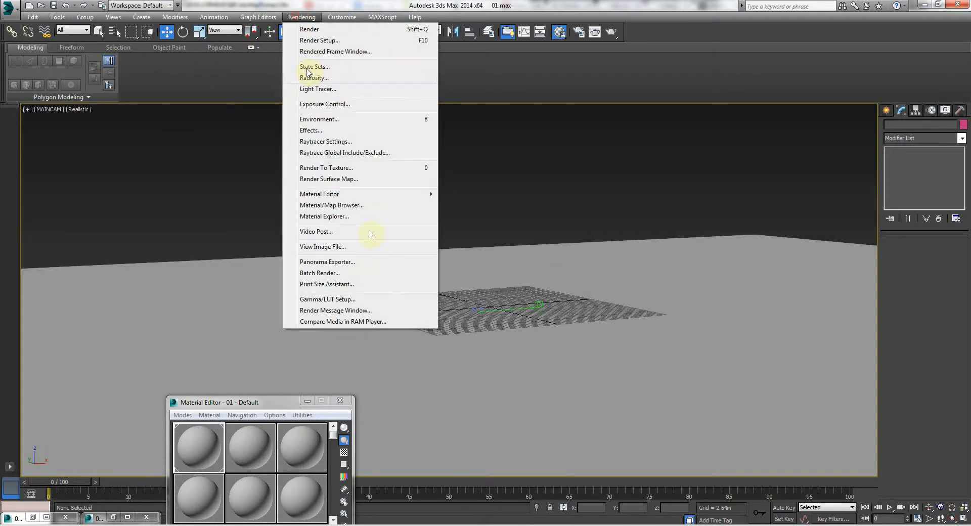
click(336, 246)
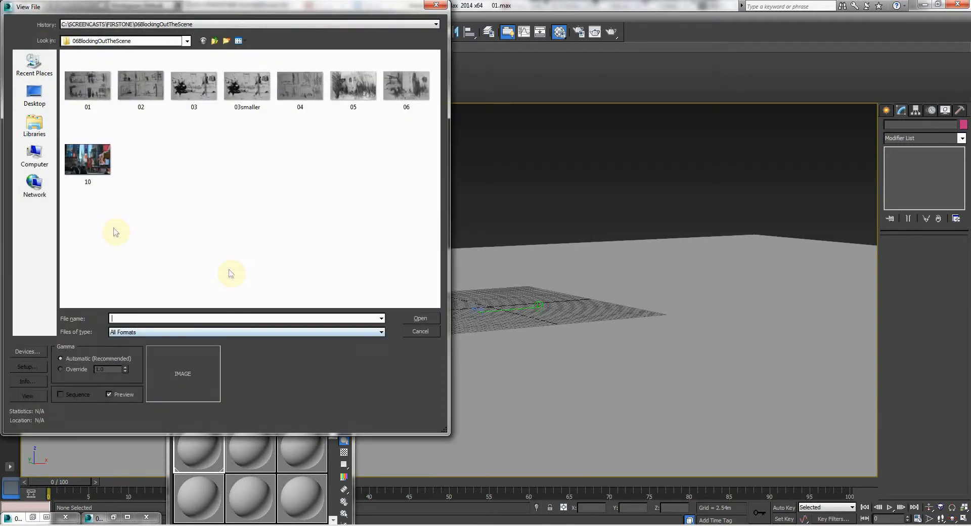
double_click(87, 178)
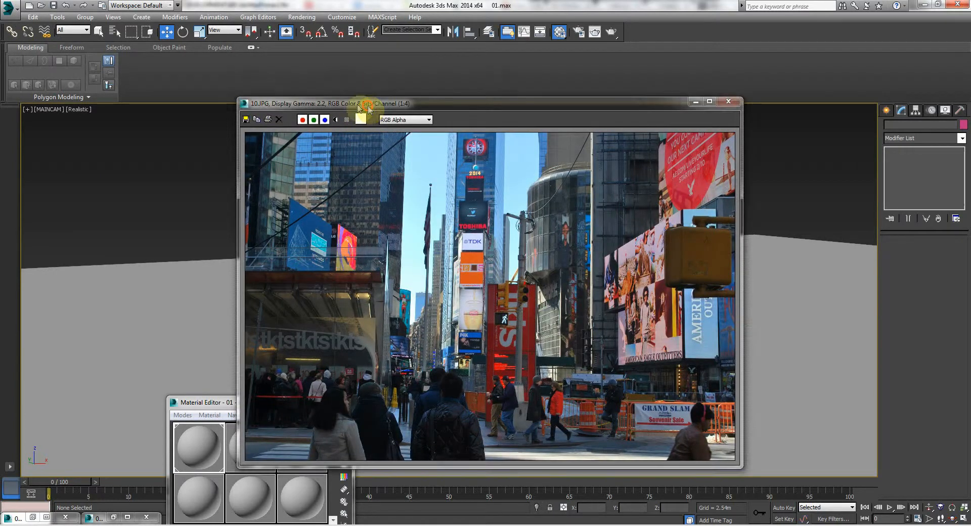
Show all four viewports with the 10.JPG and Material Editor windows moved out of the way and the MAINCAM viewport active
drag(364, 108, 168, 424)
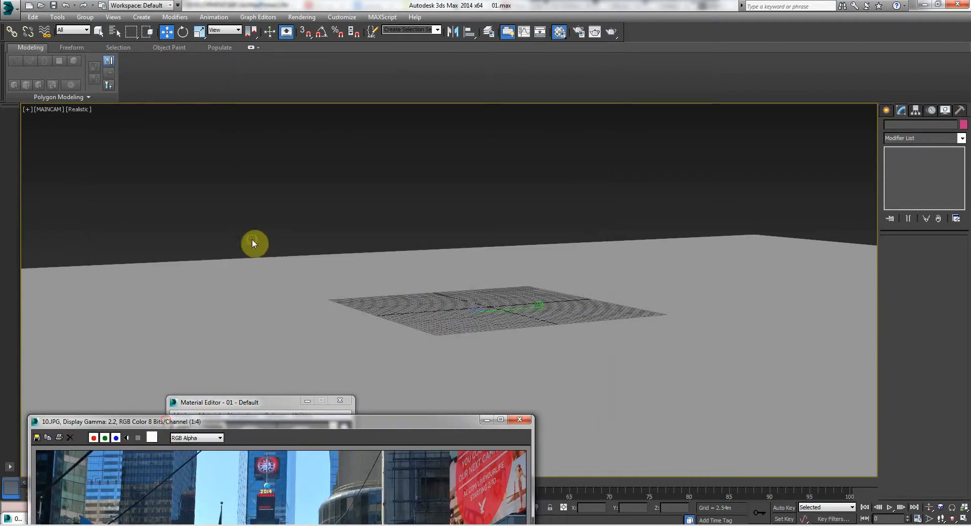
middle_drag(254, 242, 278, 266)
click(962, 518)
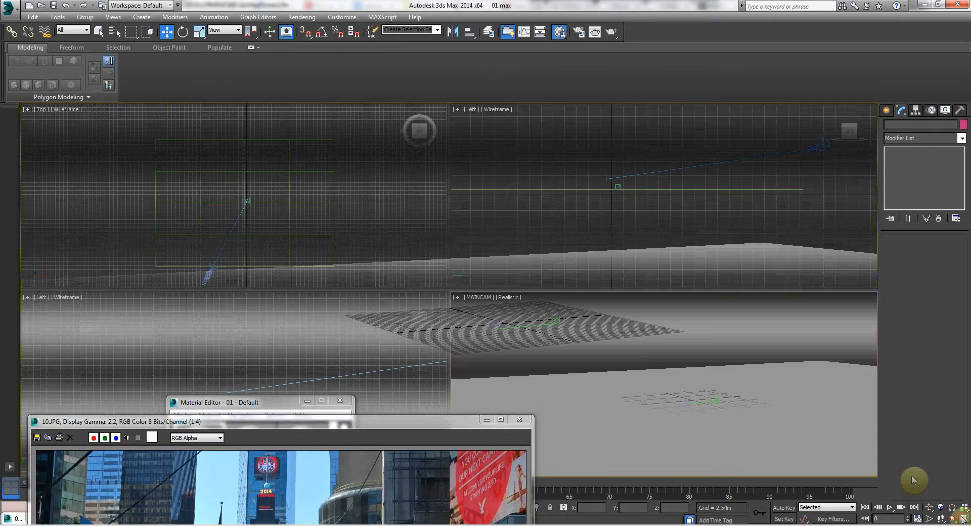
click(226, 163)
click(256, 342)
scroll(251, 349, down, 2)
drag(244, 402, 127, 500)
drag(180, 416, 146, 402)
click(200, 171)
click(483, 344)
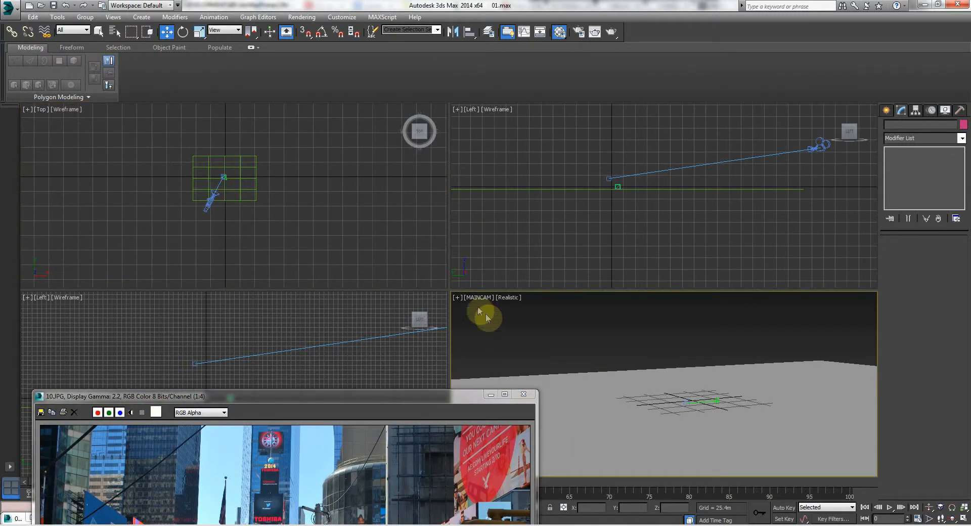
click(302, 17)
click(302, 40)
drag(284, 396, 295, 47)
mouse_move(243, 483)
mouse_down()
mouse_move(353, 133)
mouse_move(337, 100)
mouse_up()
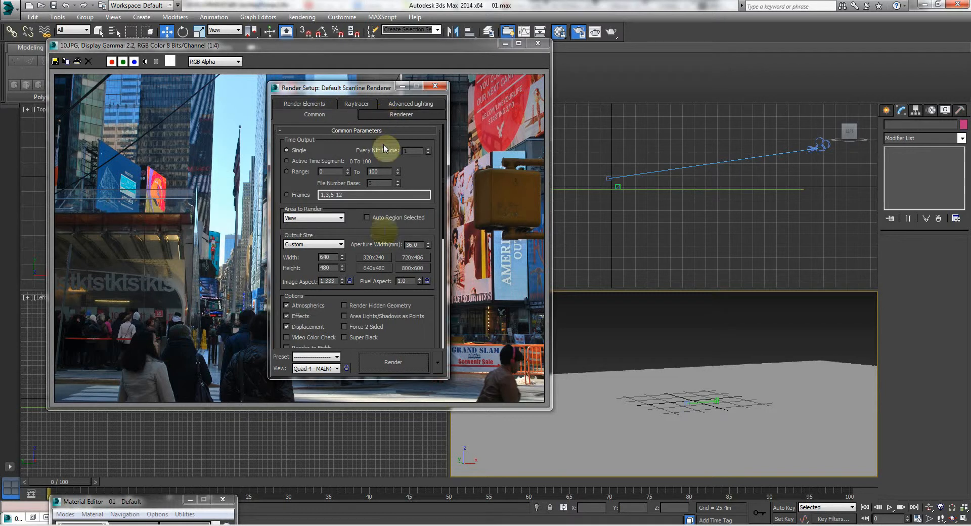
click(329, 218)
click(327, 222)
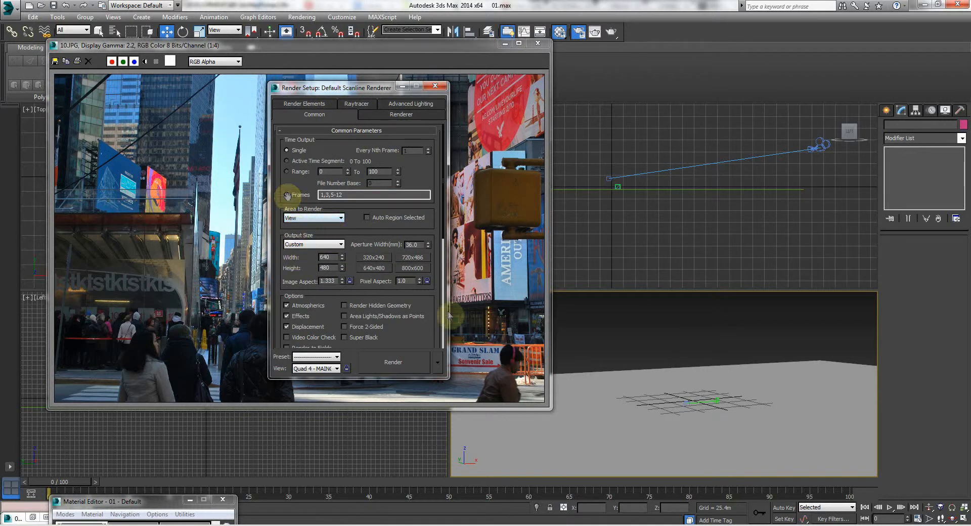
click(331, 244)
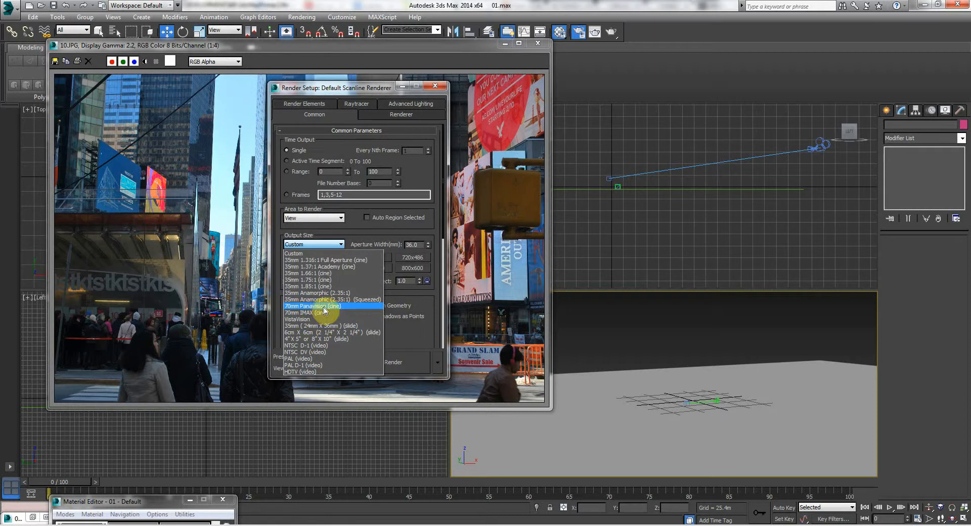
click(337, 92)
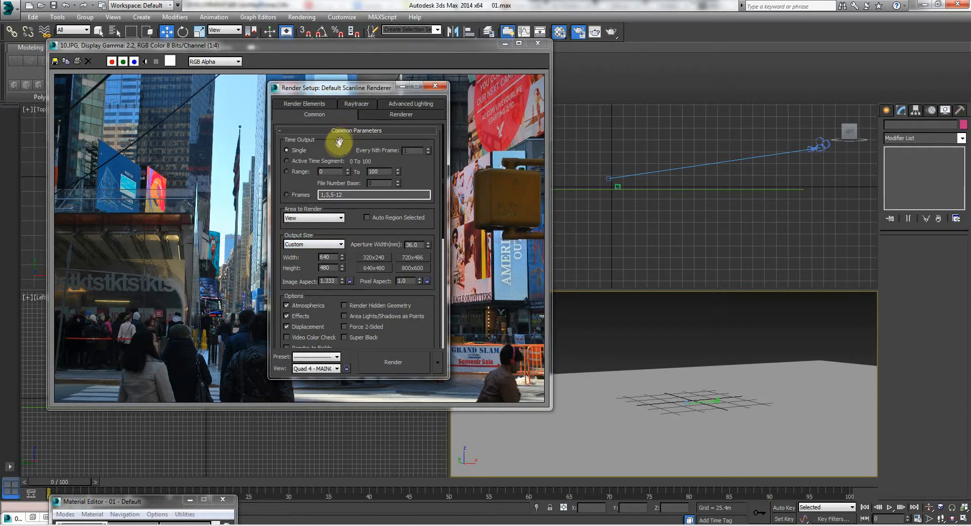
click(435, 86)
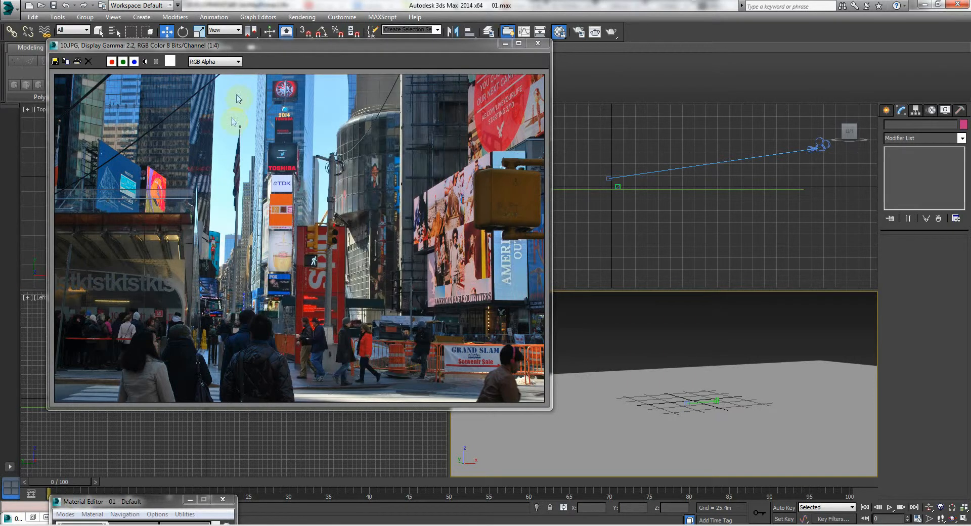
Set the render output size to the 70mm Panavision (cine) preset in Render Setup
click(302, 17)
click(303, 40)
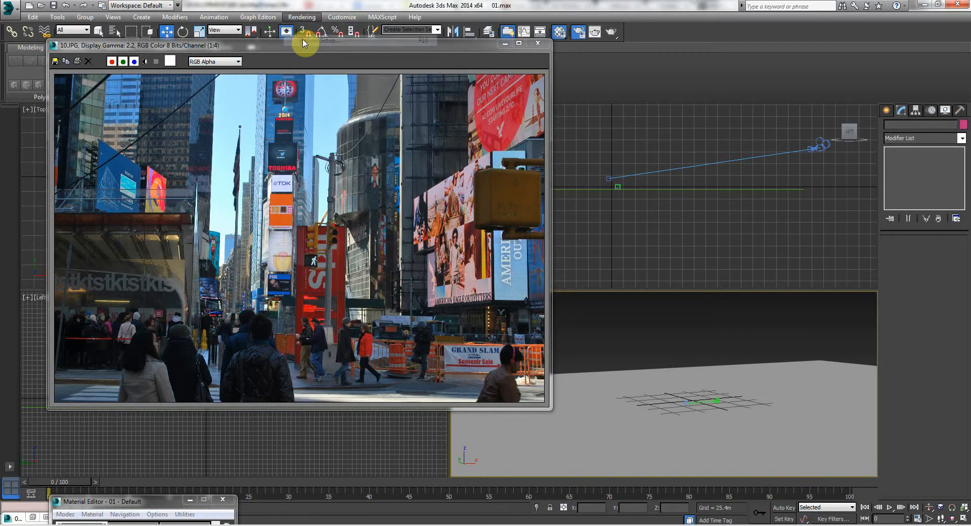
click(313, 104)
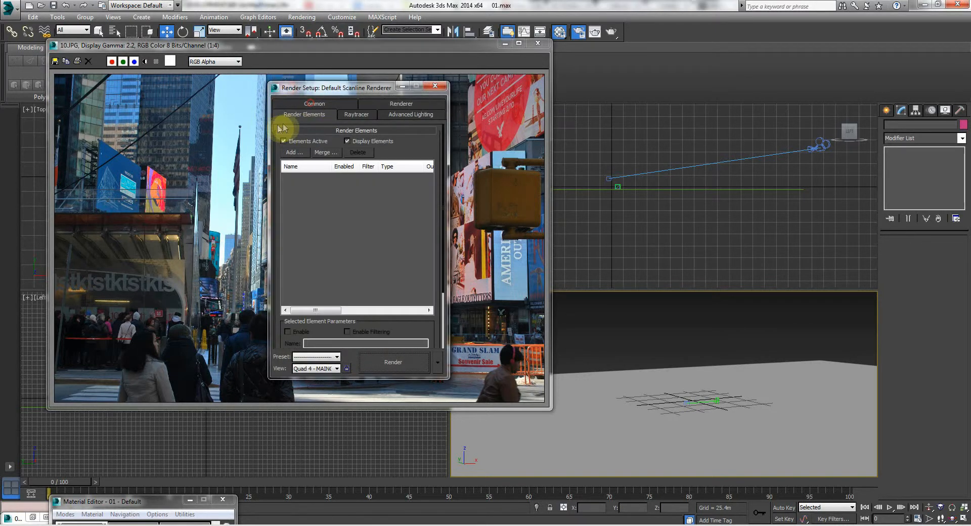
click(308, 105)
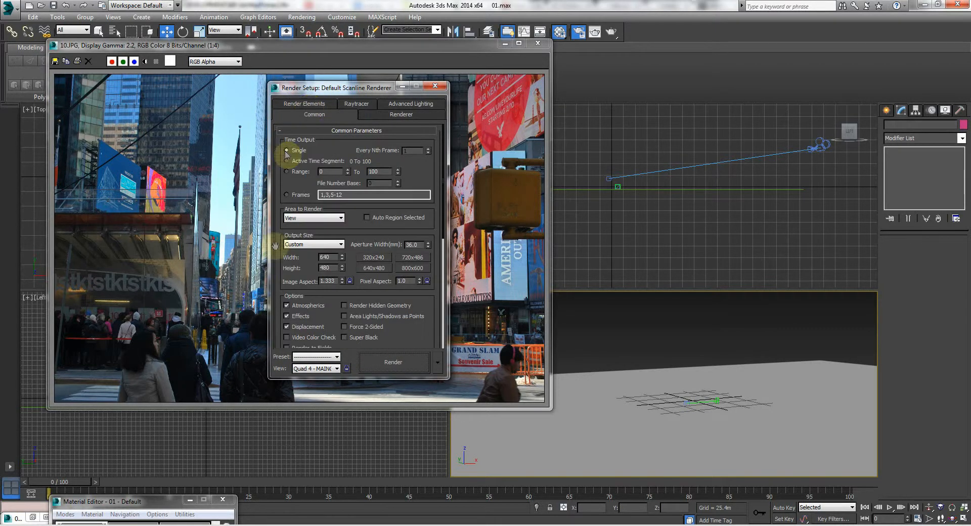
drag(278, 248, 278, 216)
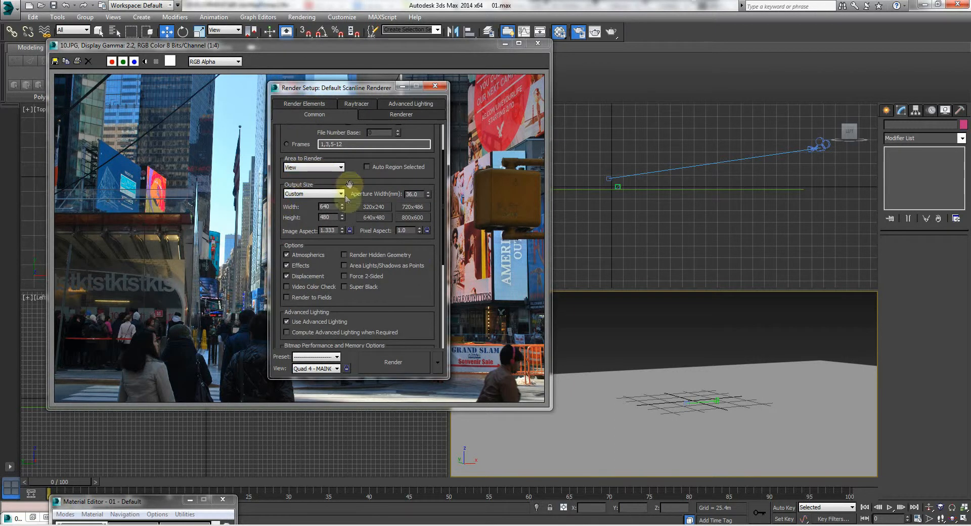
click(329, 194)
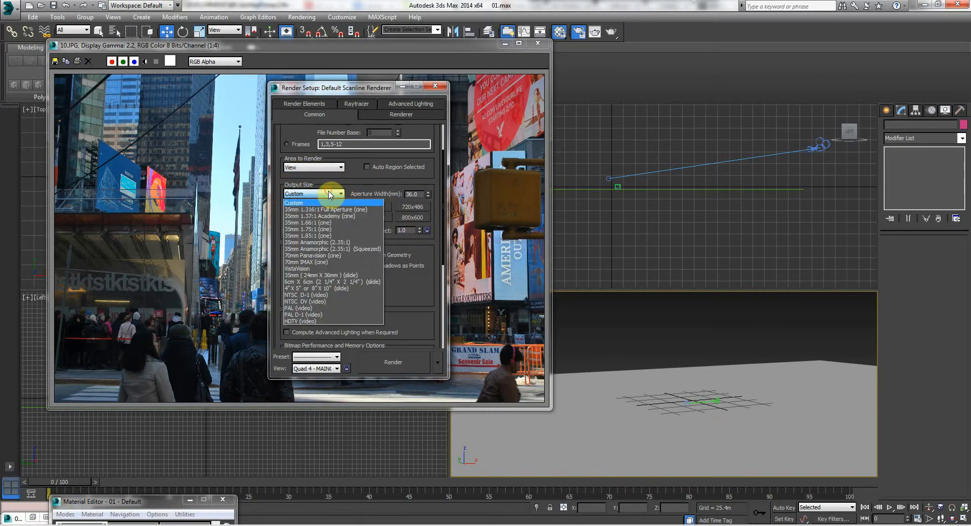
click(309, 257)
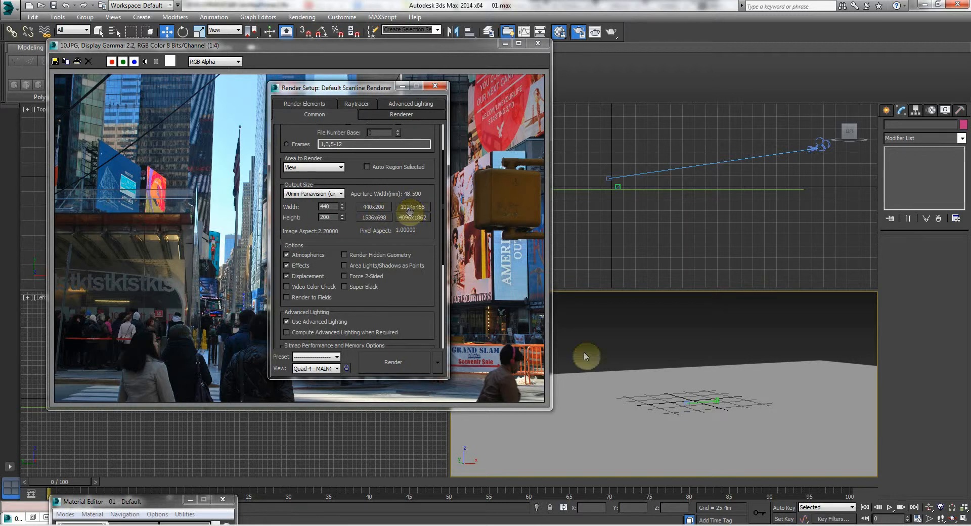
click(435, 86)
Move the 10.JPG and Render Setup windows clear of the MAINCAM viewport, then pan its view slightly and enlarge the viewport
drag(349, 45, 158, 421)
right_click(568, 331)
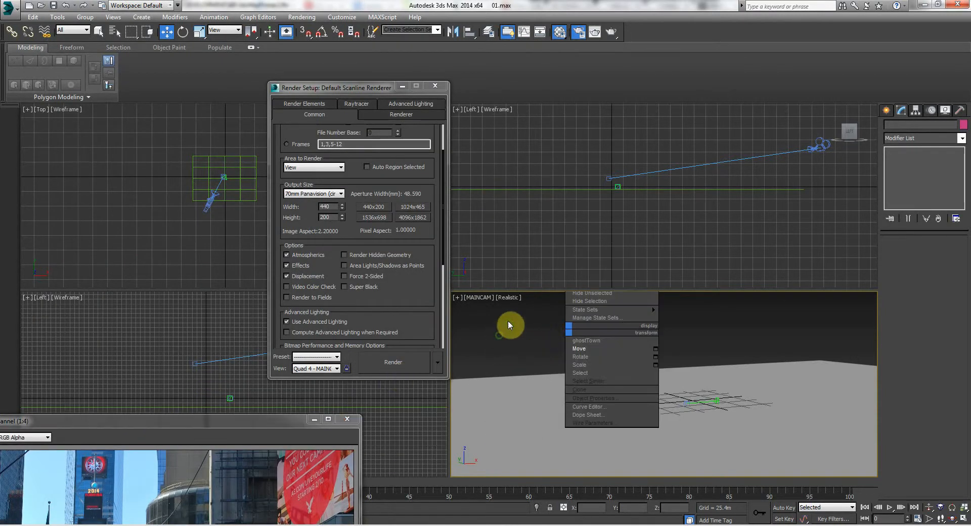
click(551, 336)
middle_drag(551, 338, 470, 343)
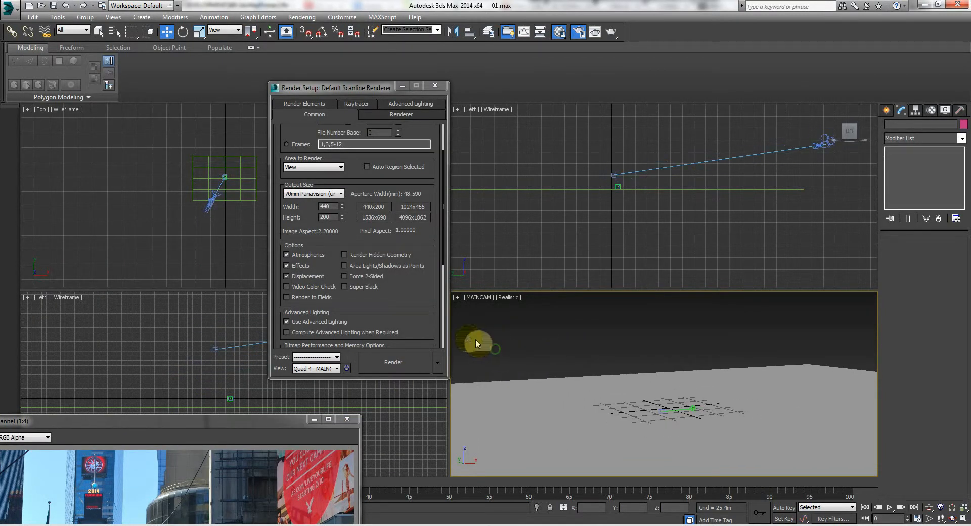
drag(336, 88, 246, 91)
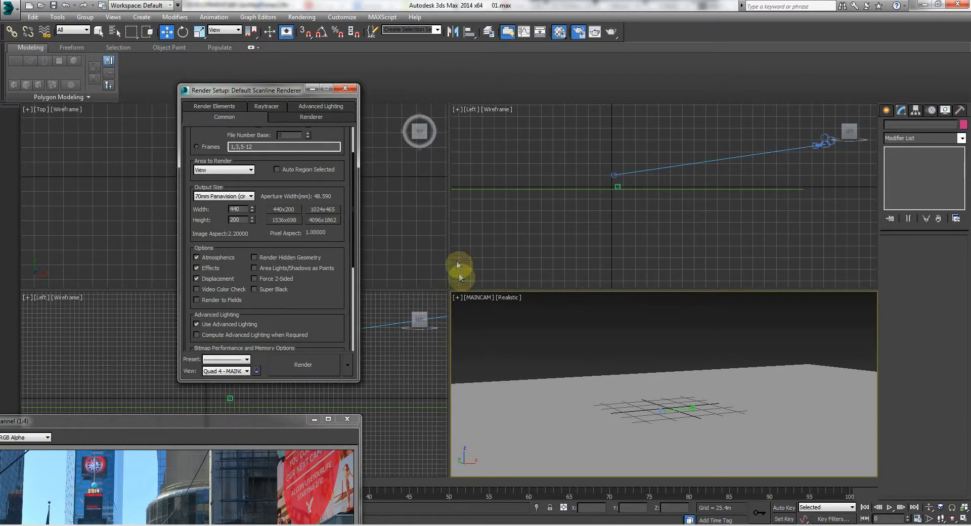
drag(448, 289, 425, 274)
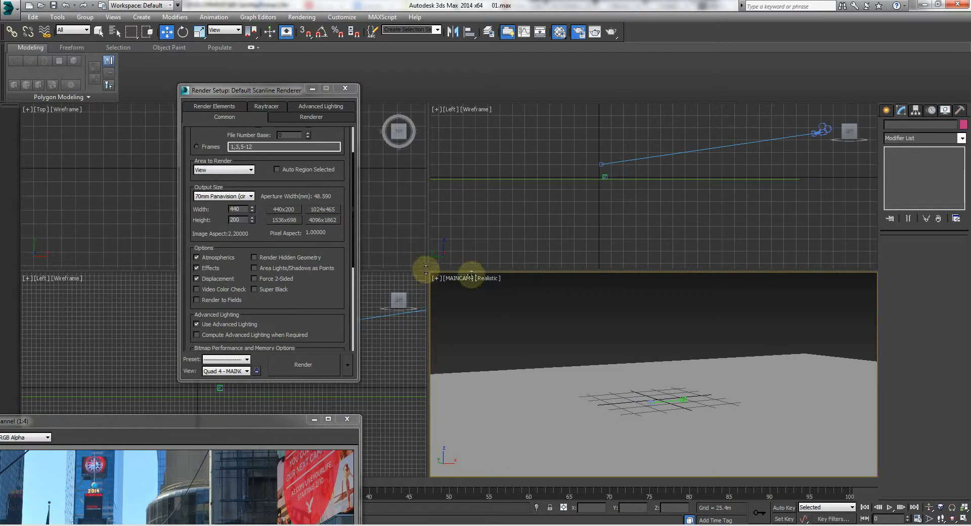
Show safe frames in the MAINCAM viewport
click(453, 280)
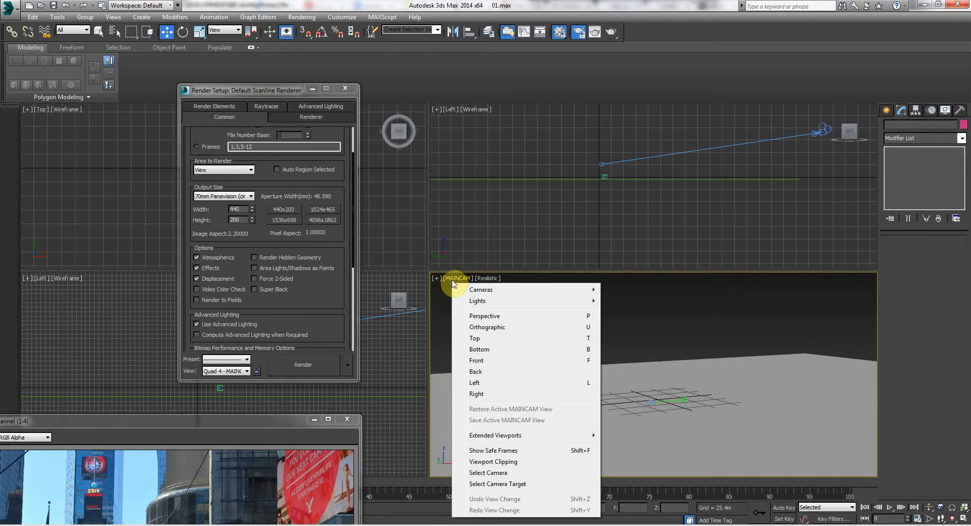
click(443, 286)
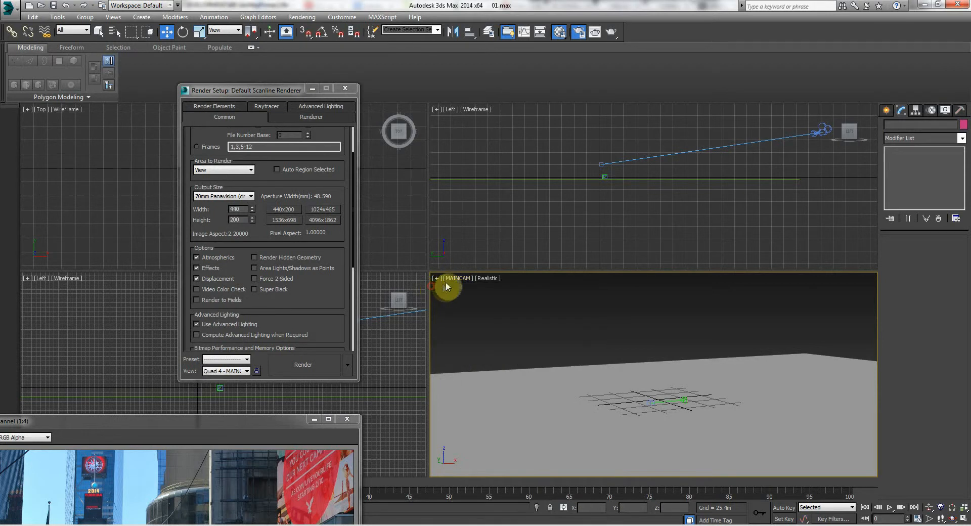
click(453, 279)
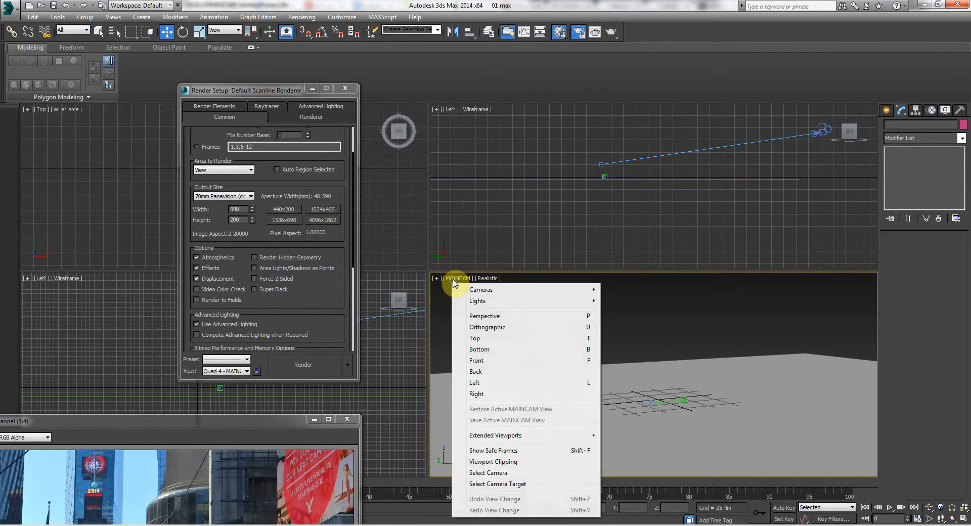
click(506, 451)
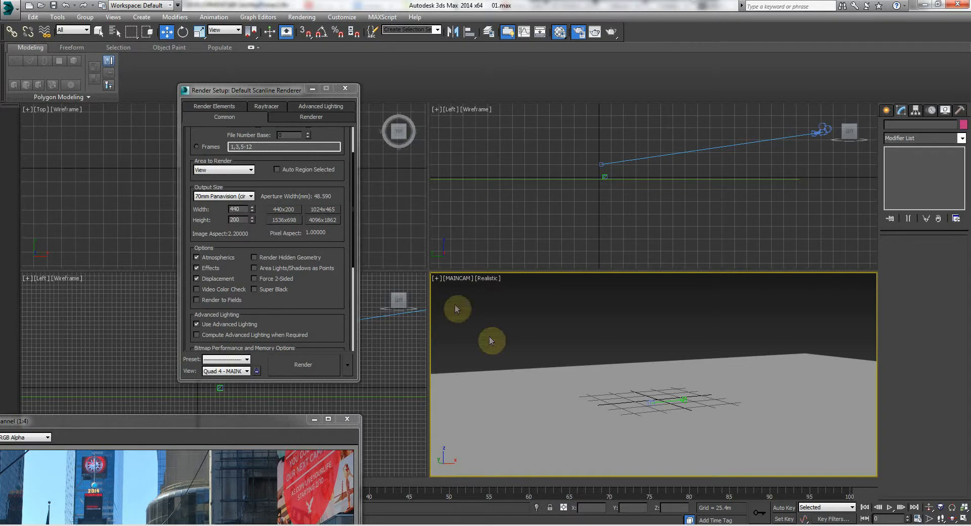
Check the MAINCAM safe frame at enlarged and maximized viewport sizes, leaving four viewports with a reduced MAINCAM viewport and Render Setup moved aside
drag(428, 271, 358, 205)
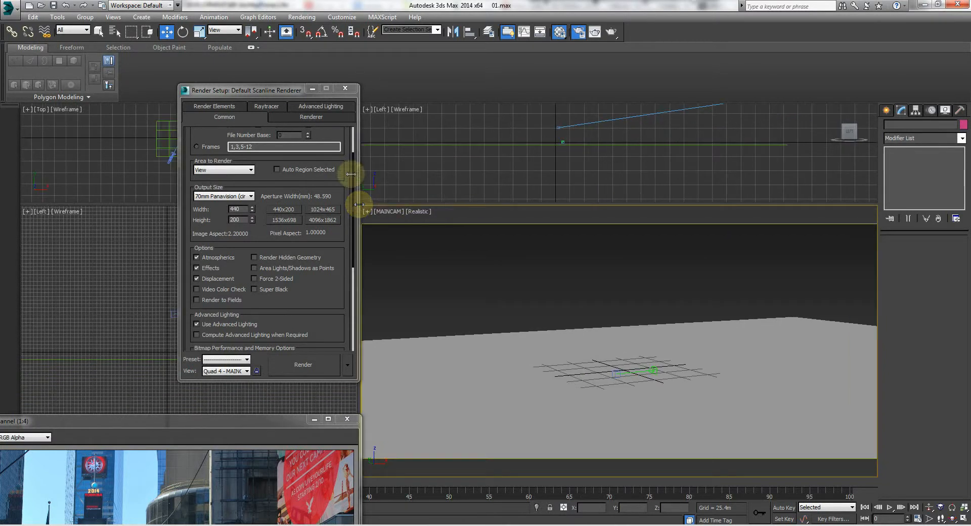
drag(269, 90, 204, 114)
drag(358, 205, 581, 239)
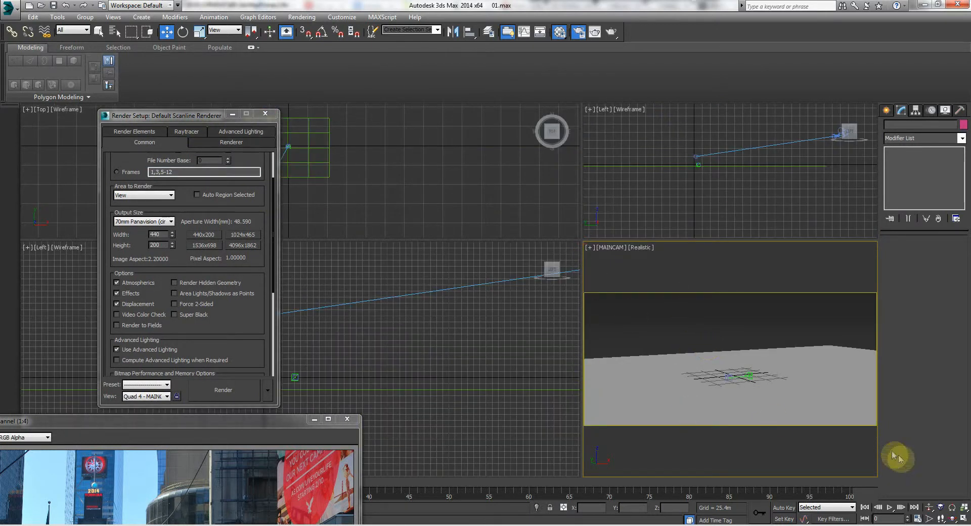
click(963, 519)
drag(199, 114, 129, 360)
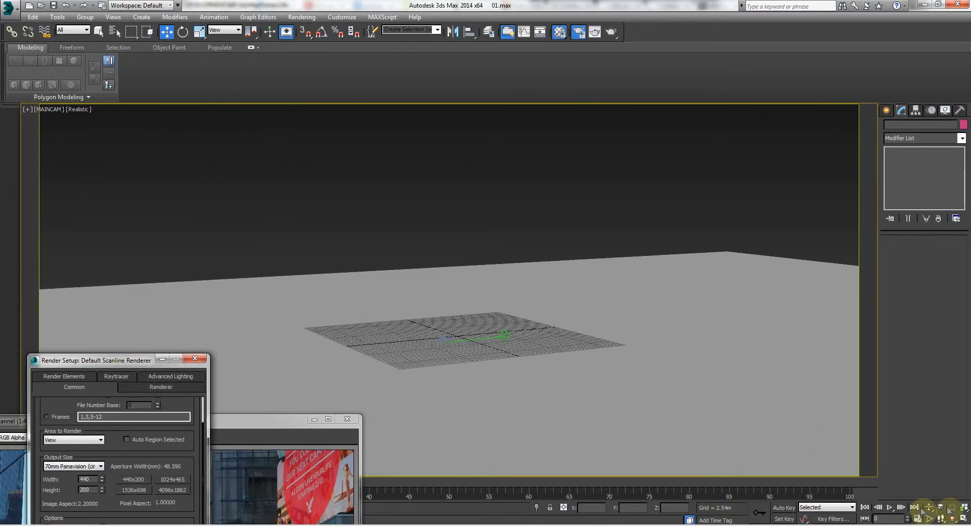
click(963, 518)
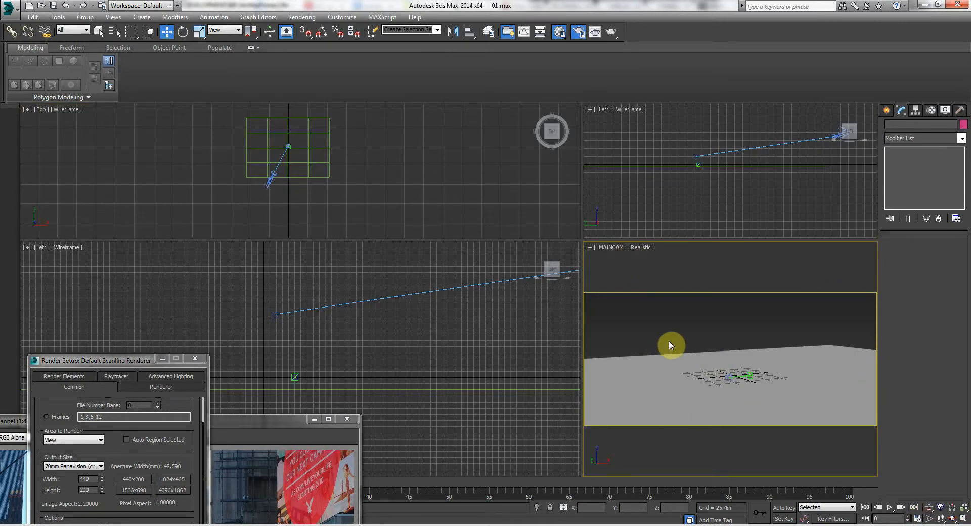
Orbit the MAINCAM camera down to a low, near-ground viewpoint using the 10.JPG street photo as reference
click(953, 520)
drag(737, 357, 720, 338)
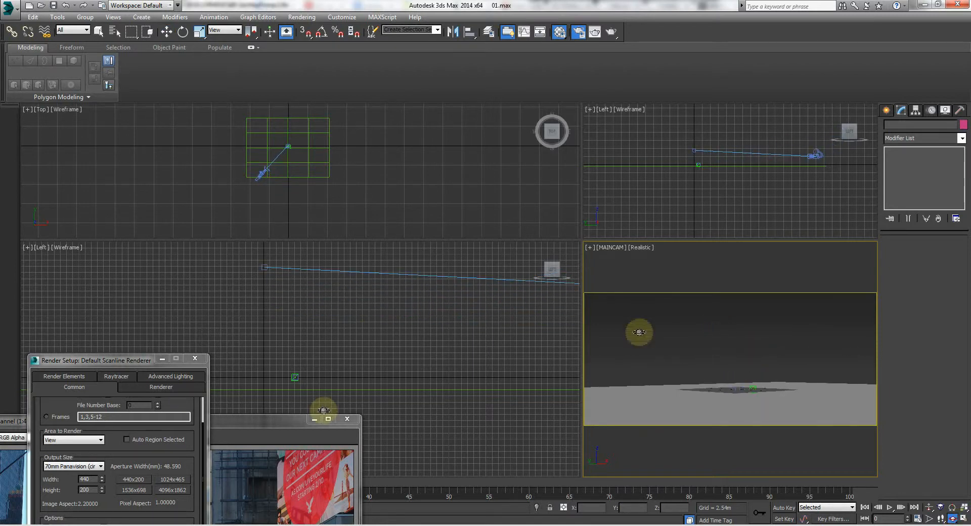
drag(277, 419, 533, 104)
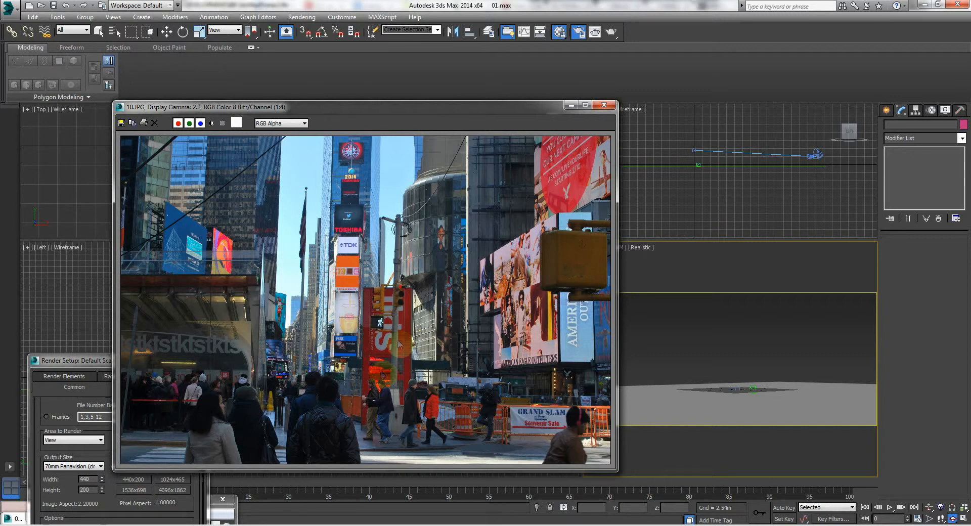
drag(689, 368, 684, 368)
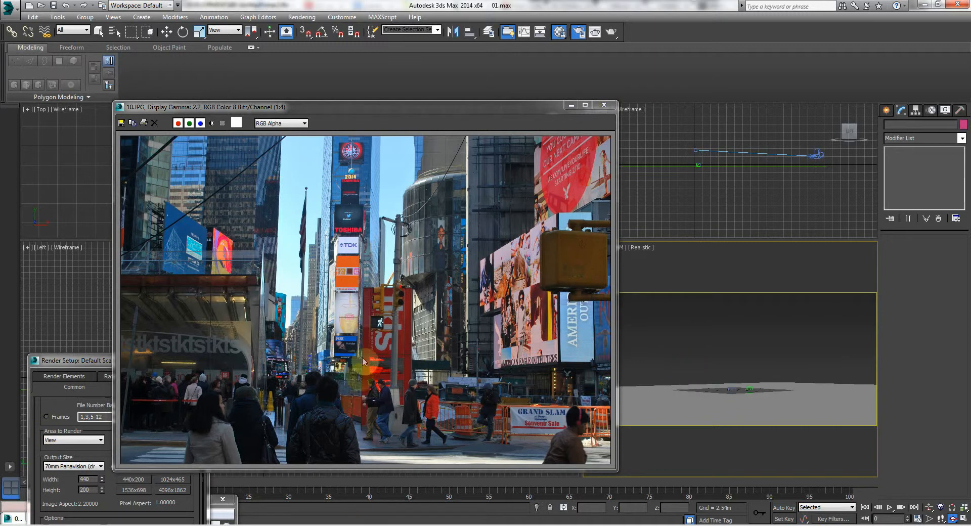
Move the MAINCAM camera sideways along X in the Top view so it faces its target straight on
drag(349, 107, 283, 397)
middle_drag(244, 174, 259, 204)
scroll(281, 183, up, 3)
middle_drag(295, 162, 301, 130)
key(w)
drag(269, 188, 344, 192)
middle_drag(264, 246, 250, 298)
middle_drag(266, 216, 260, 257)
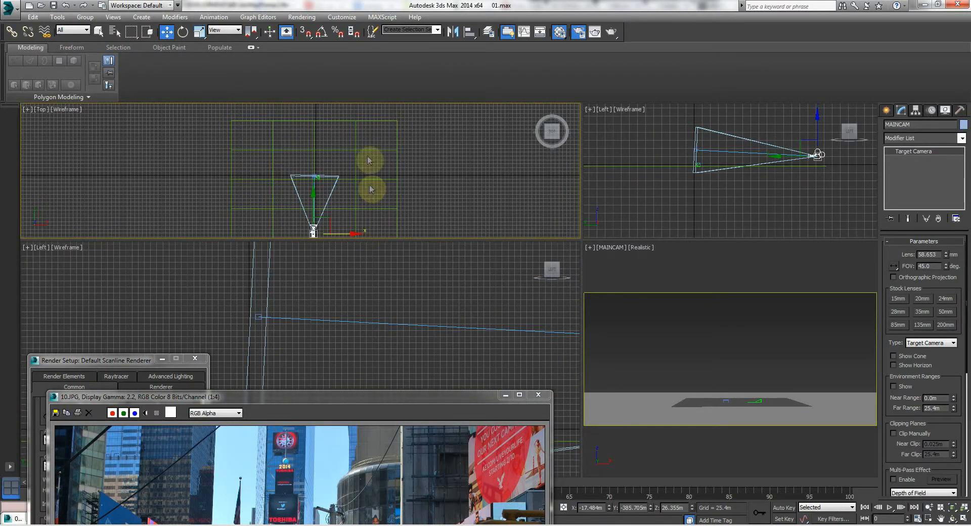
Create a box about 323 m long, 188 m wide and 229 m high on the ground plane in the Top view
drag(339, 400, 360, 133)
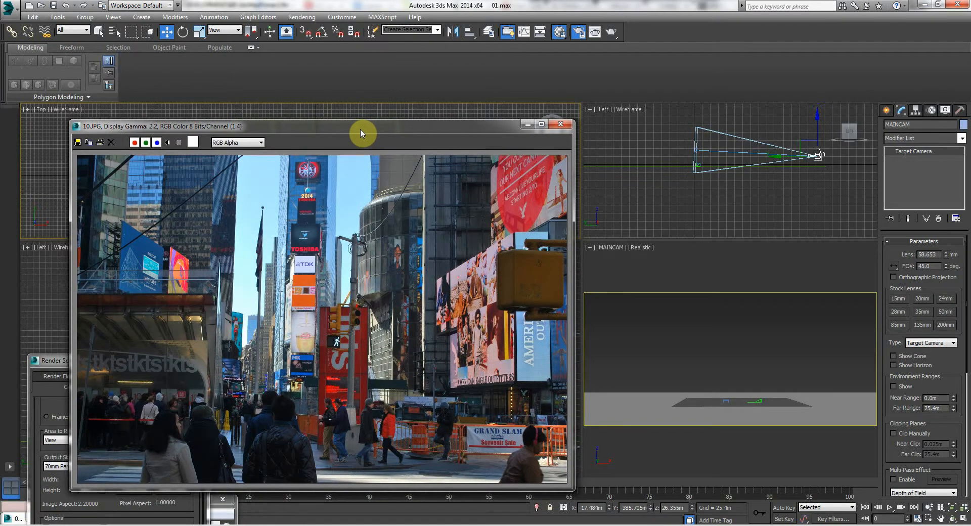
drag(361, 133, 359, 133)
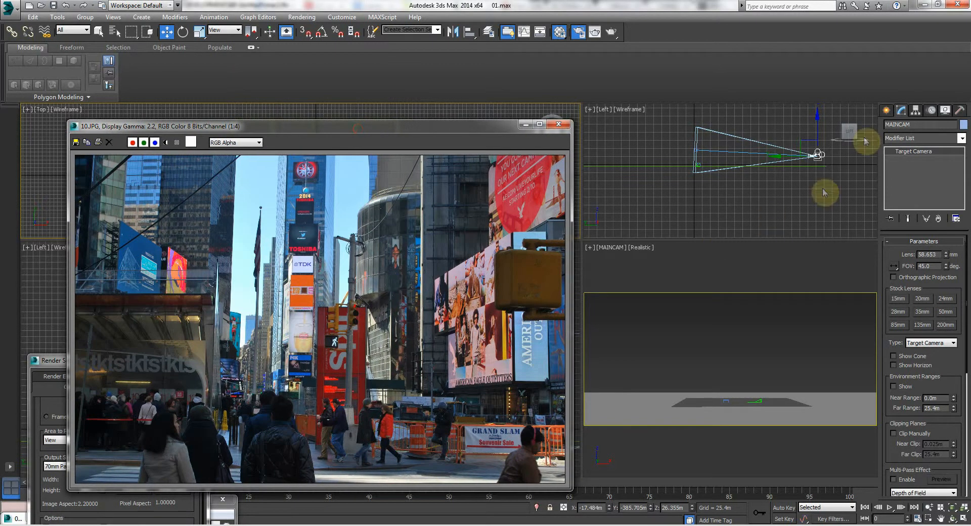
click(887, 109)
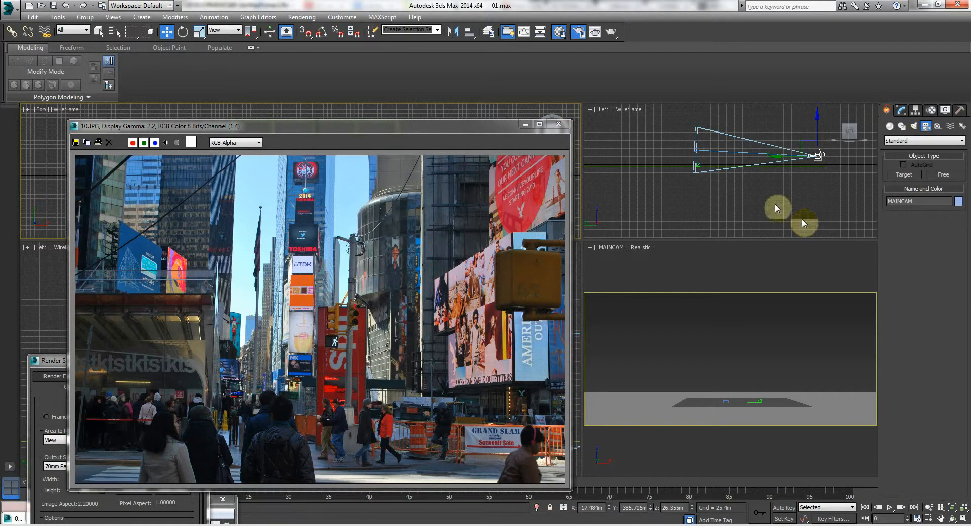
click(889, 127)
click(885, 104)
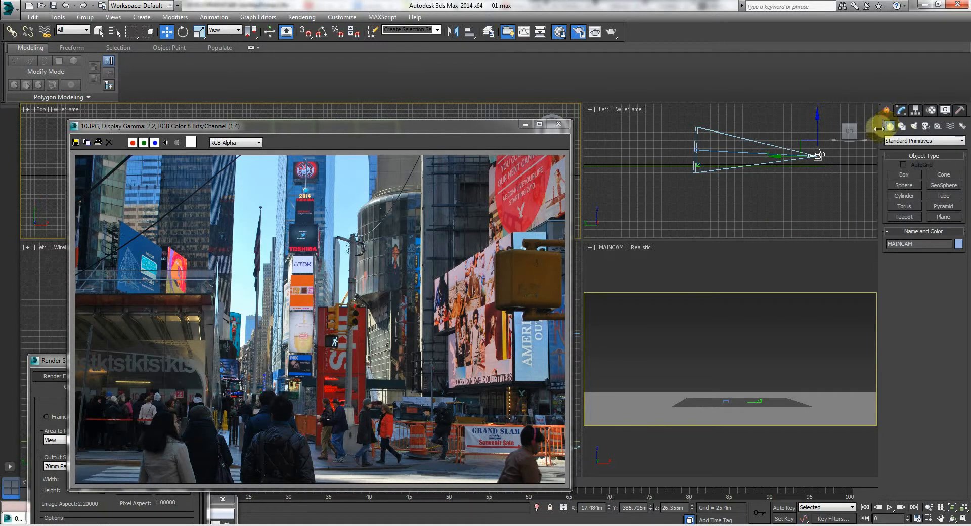
click(905, 175)
drag(436, 130, 480, 221)
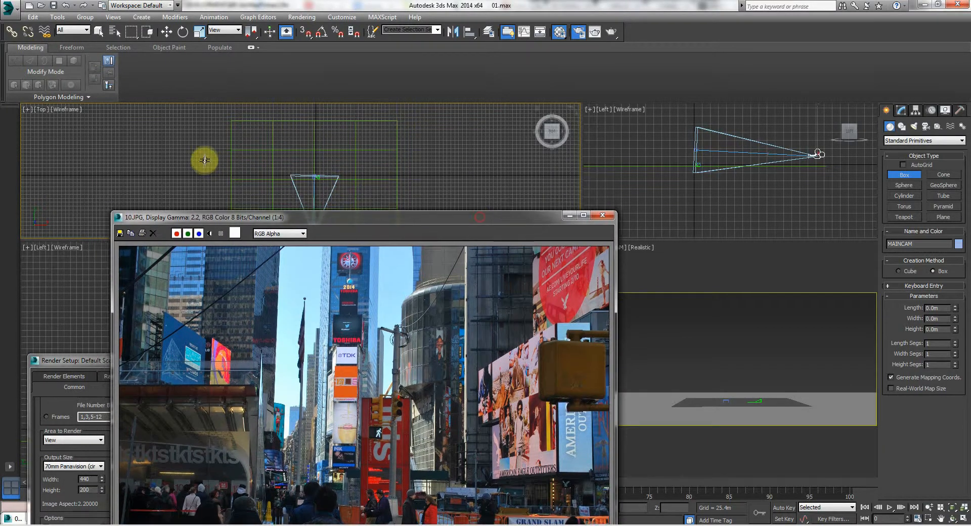
scroll(260, 160, down, 3)
mouse_move(252, 165)
middle_down()
mouse_move(264, 149)
mouse_move(264, 157)
middle_up()
drag(311, 218, 221, 246)
scroll(305, 162, up, 4)
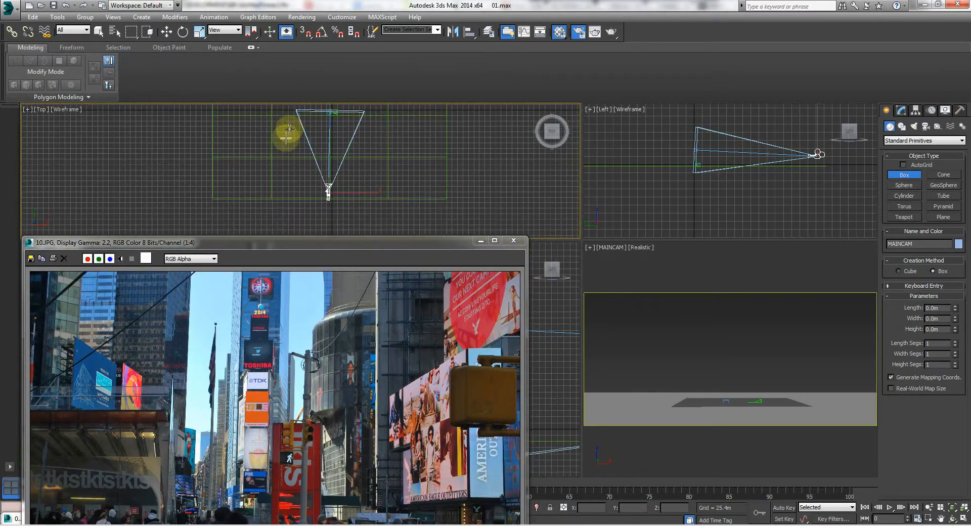
drag(268, 122, 227, 191)
click(225, 142)
Dolly the MAINCAM camera back away from its target
right_click(668, 322)
click(933, 511)
mouse_move(716, 375)
mouse_down()
mouse_move(719, 435)
mouse_move(709, 384)
mouse_move(710, 392)
mouse_up()
Move the box along X in the Top view toward the camera line so it enters the MAINCAM frame
right_click(354, 184)
right_click(265, 154)
right_click(270, 153)
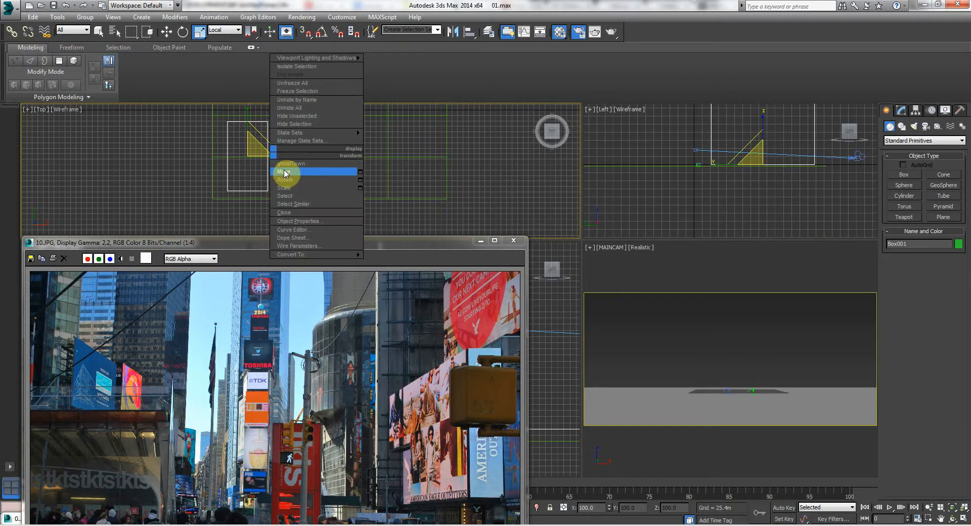
click(285, 172)
drag(279, 158, 336, 157)
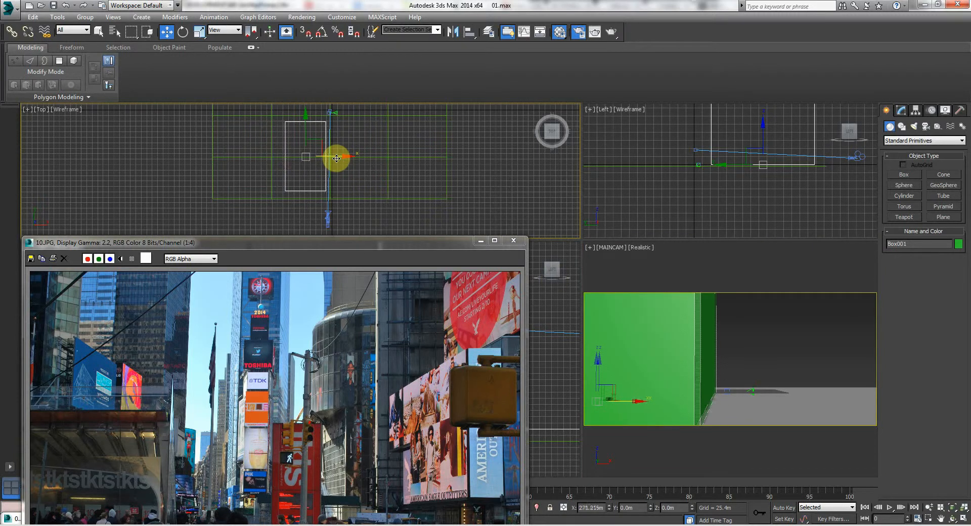
Scale the box down uniformly in the Top view to a small block at the edge of the MAINCAM frame
right_click(289, 154)
click(301, 184)
drag(310, 155, 250, 75)
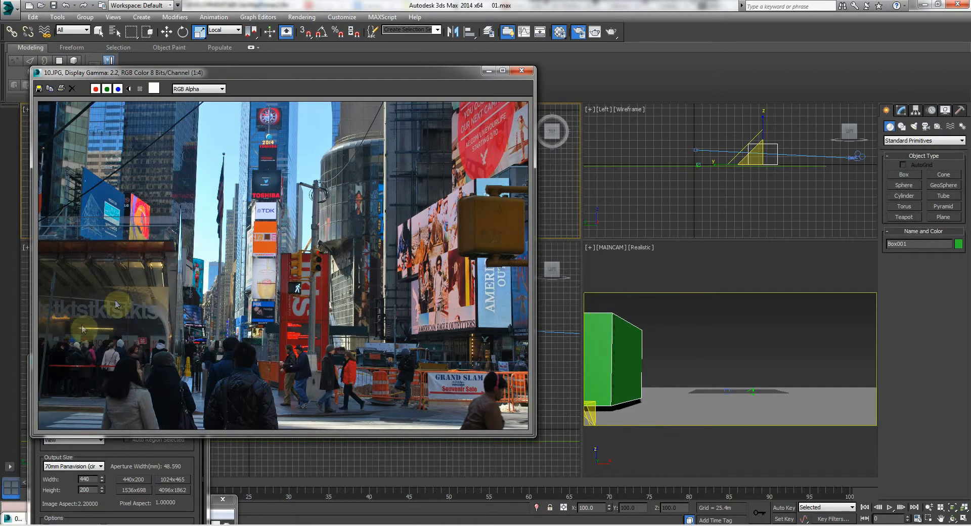
Set the box's length to 216.252 m
click(612, 348)
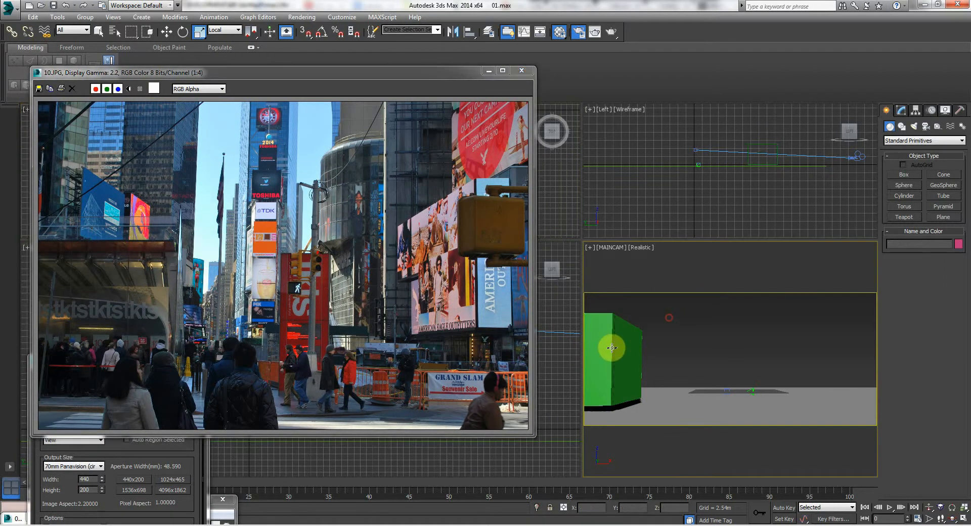
click(899, 111)
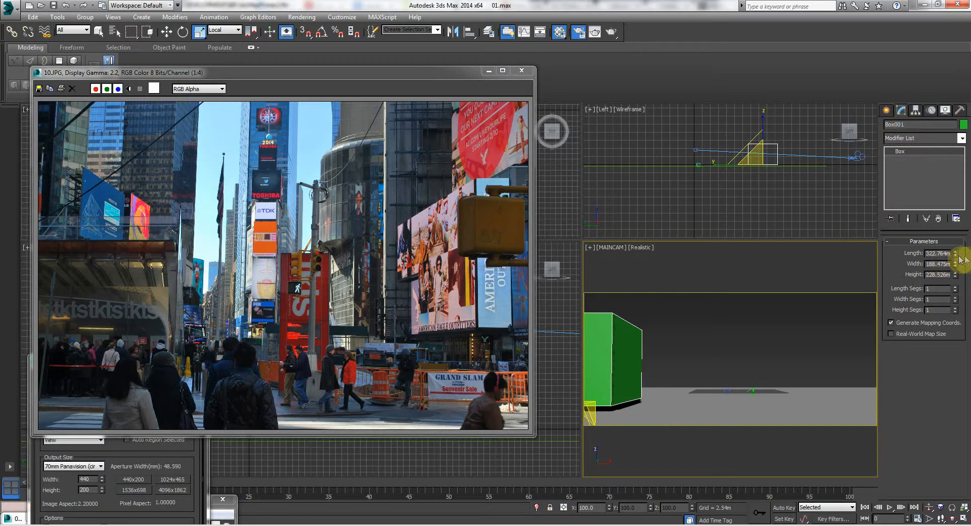
drag(955, 257, 949, 266)
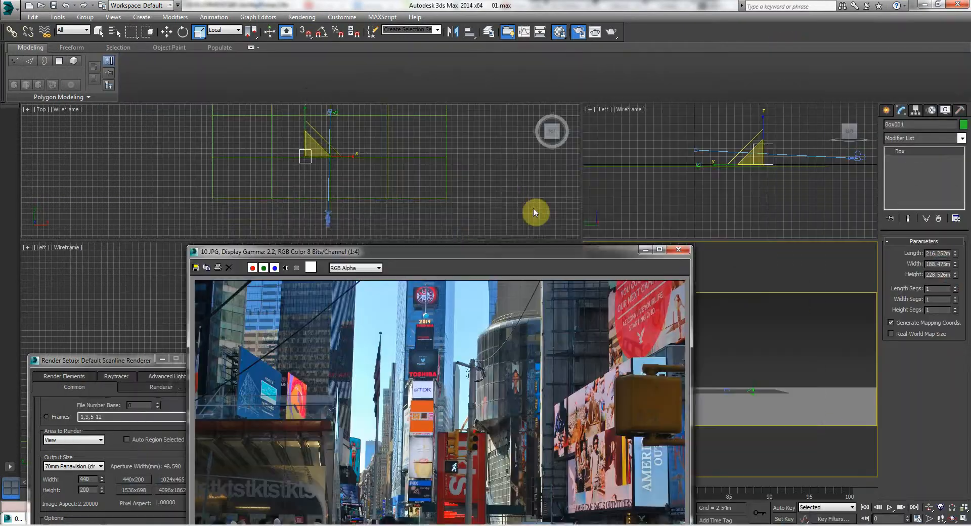
Compare the building layout in the 10.JPG street photo with the box in the MAINCAM view
drag(540, 251, 387, 208)
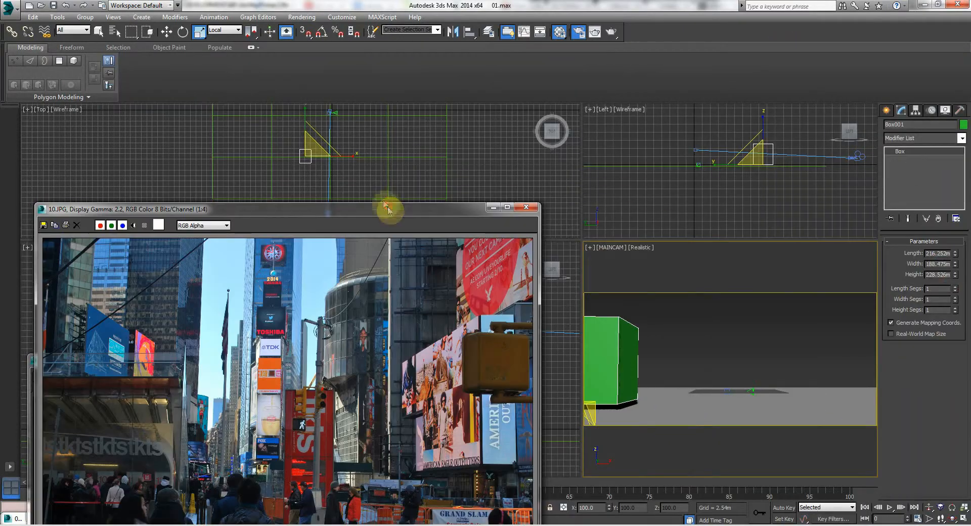
click(301, 18)
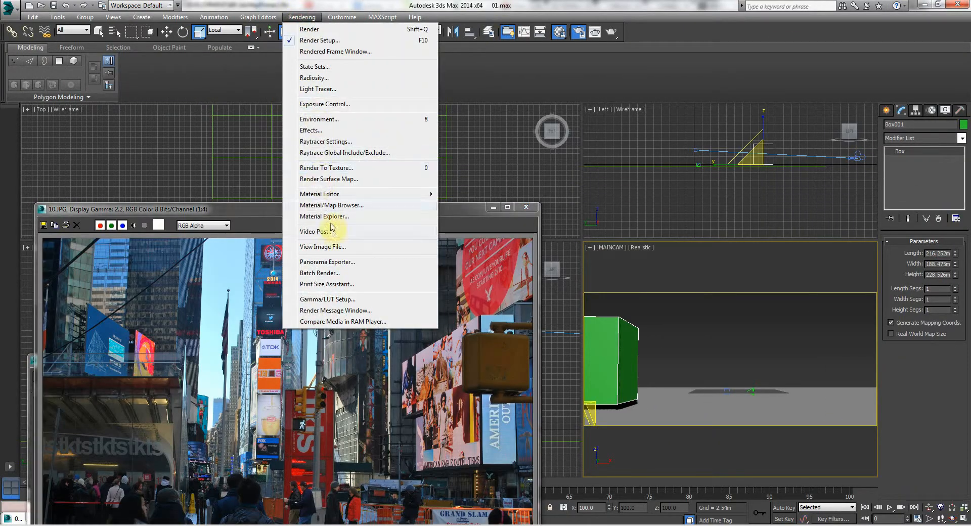
click(272, 8)
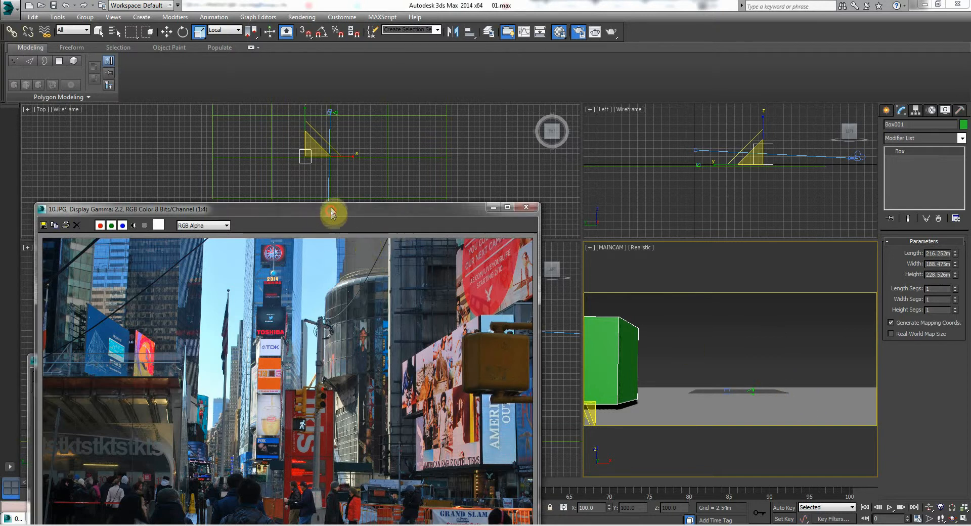
drag(331, 212, 353, 121)
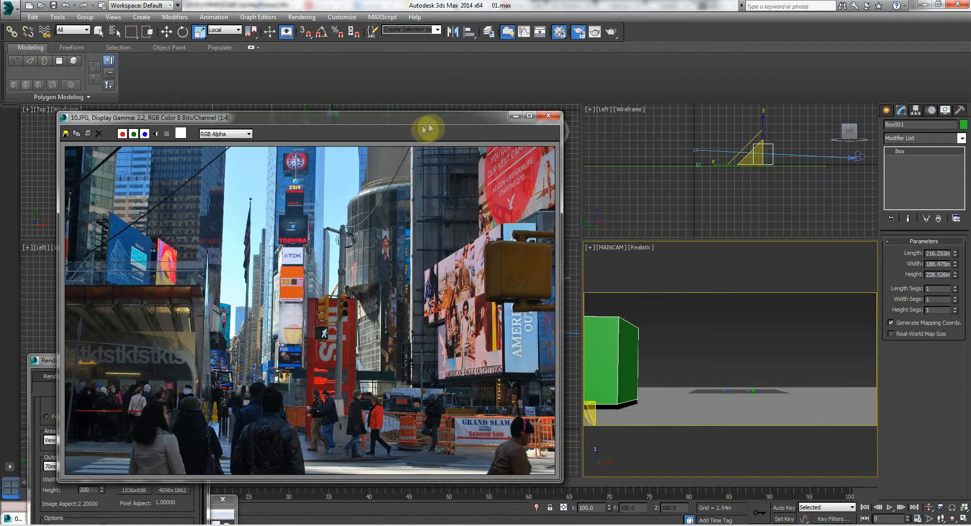
drag(421, 123, 310, 216)
right_click(596, 167)
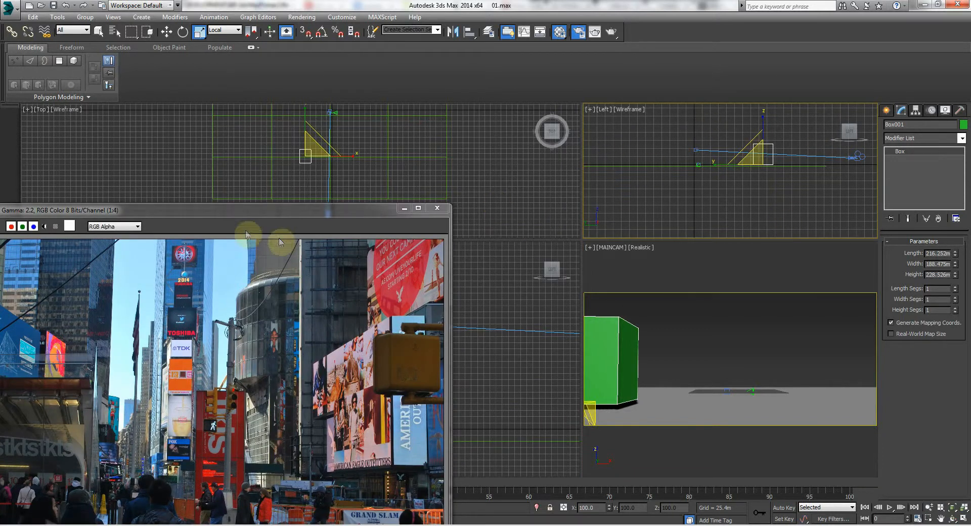
drag(205, 213, 319, 103)
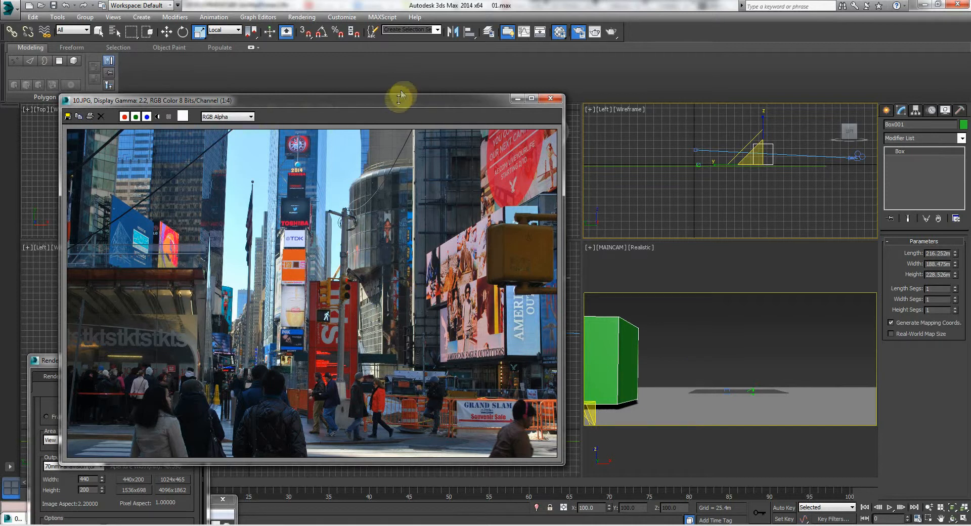
drag(401, 95, 364, 91)
right_click(726, 356)
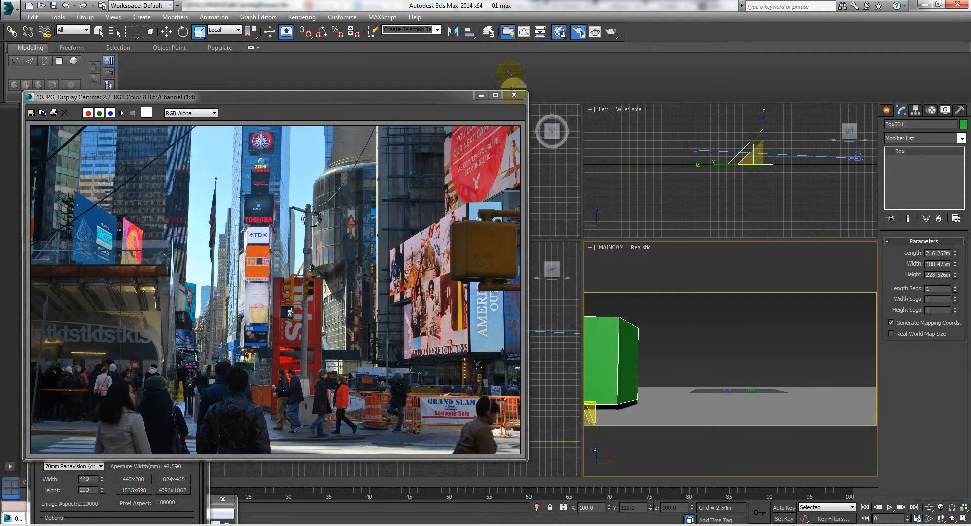
Assign the plain grey 01 - Default material to the box
click(559, 32)
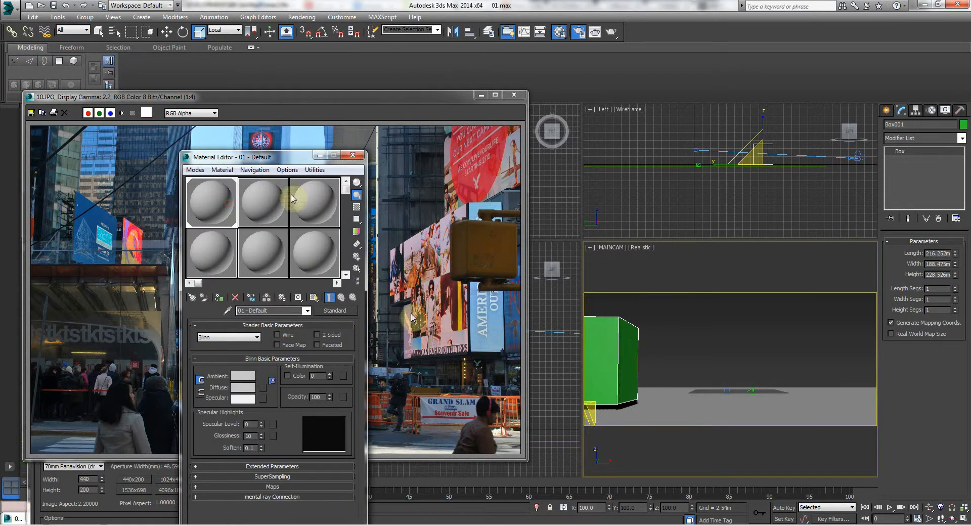
drag(266, 160, 202, 430)
drag(154, 466, 597, 354)
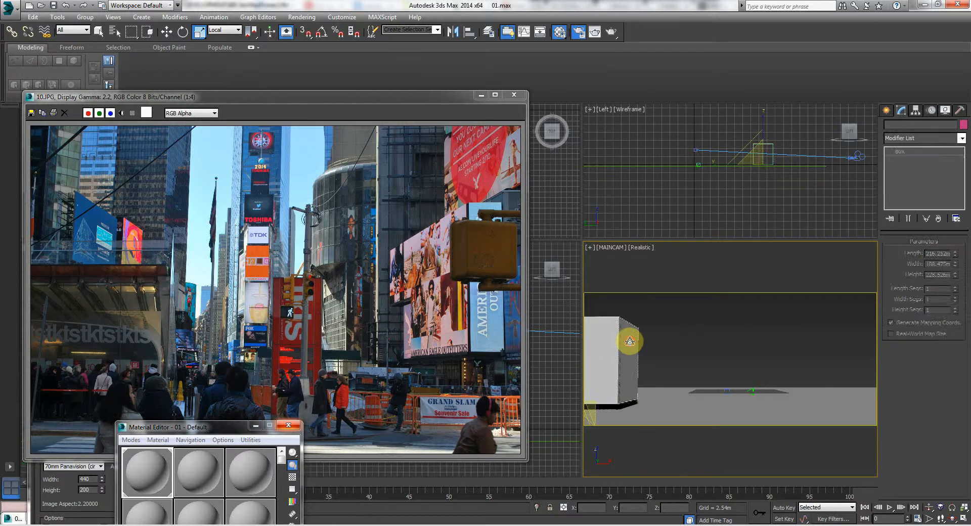
Move the box along X in the MAINCAM view, further into the frame, to about -96.25 m
right_click(629, 359)
click(630, 359)
drag(624, 396, 660, 401)
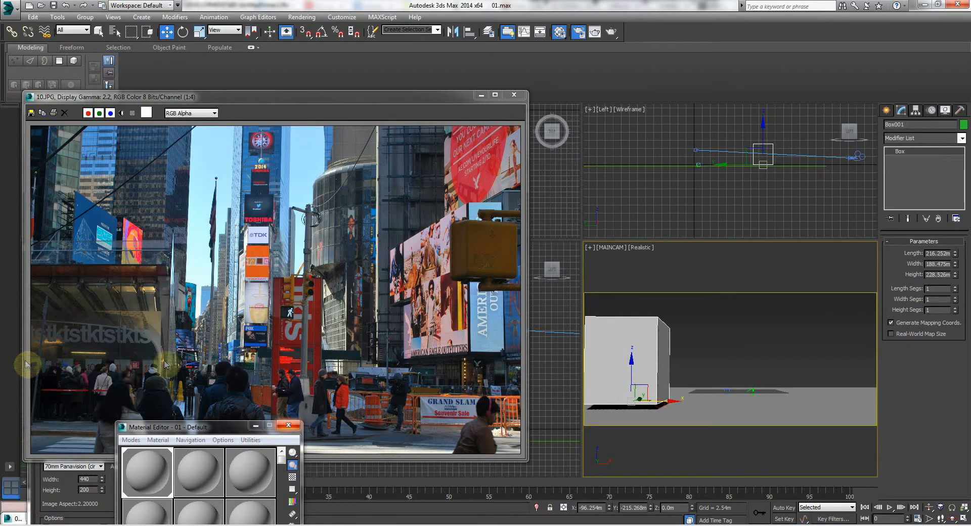
Resize the box to 166.514 m long, 211.092 m wide and 159.968 m high, and lower it to about Z -3.65 m
drag(958, 256, 957, 288)
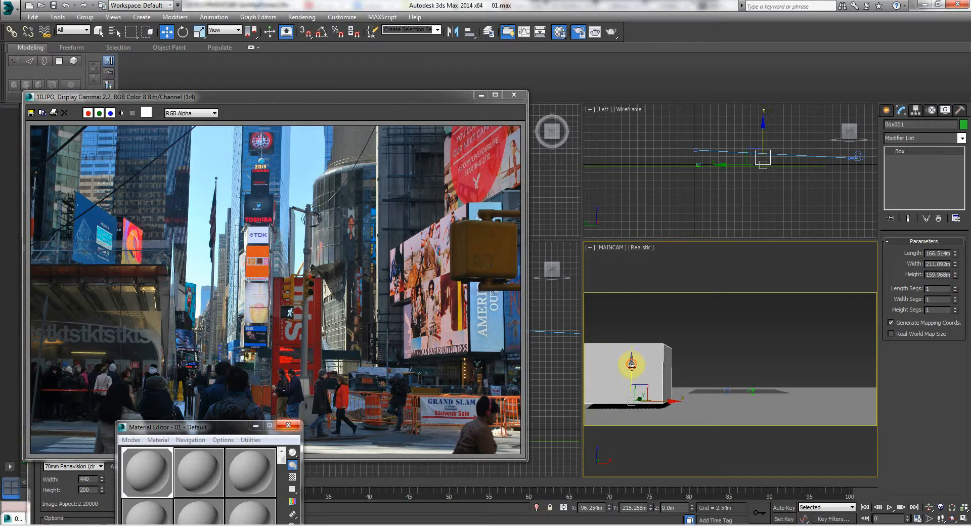
drag(632, 364, 632, 369)
click(687, 329)
Clone the box as one copy named Box002, placed behind it along Y at about -96.95 m in the Top view
drag(230, 97, 284, 90)
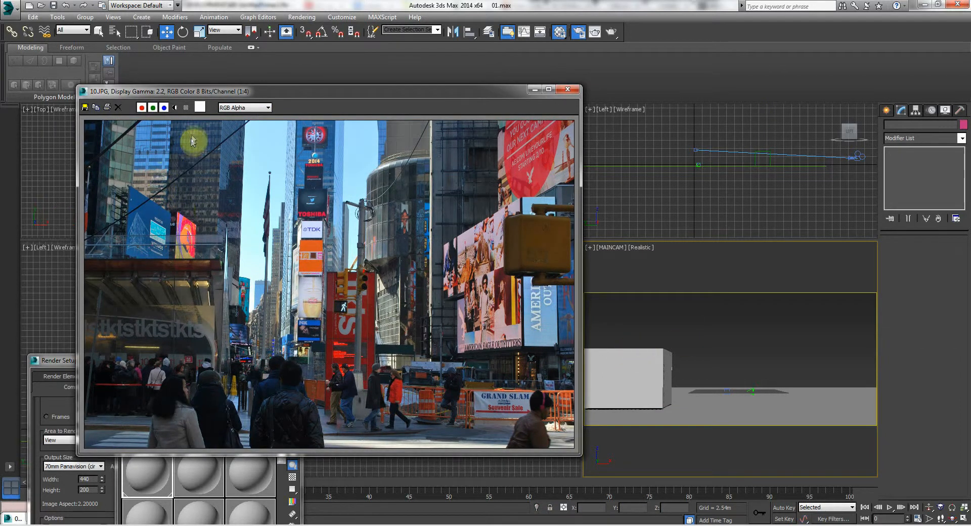
drag(199, 91, 153, 400)
middle_drag(279, 199, 267, 239)
click(294, 194)
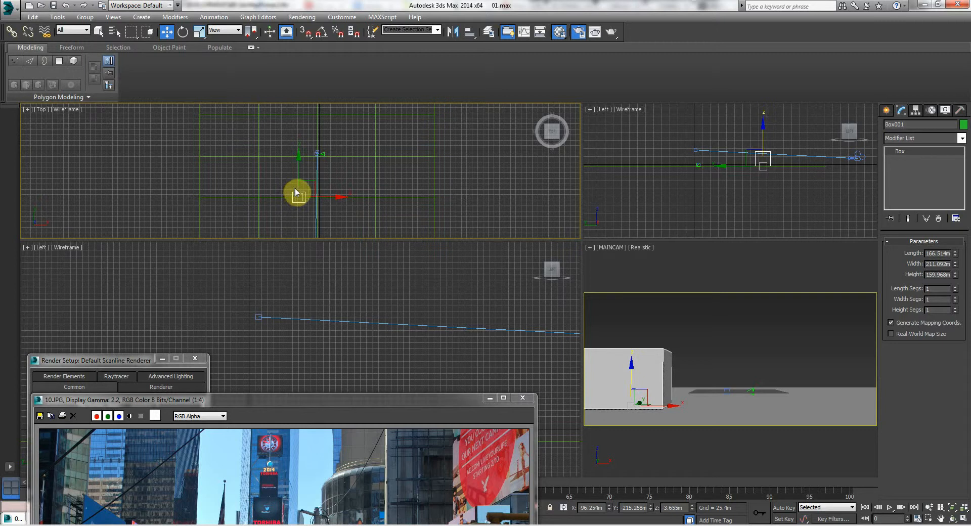
shift+drag(298, 168, 298, 141)
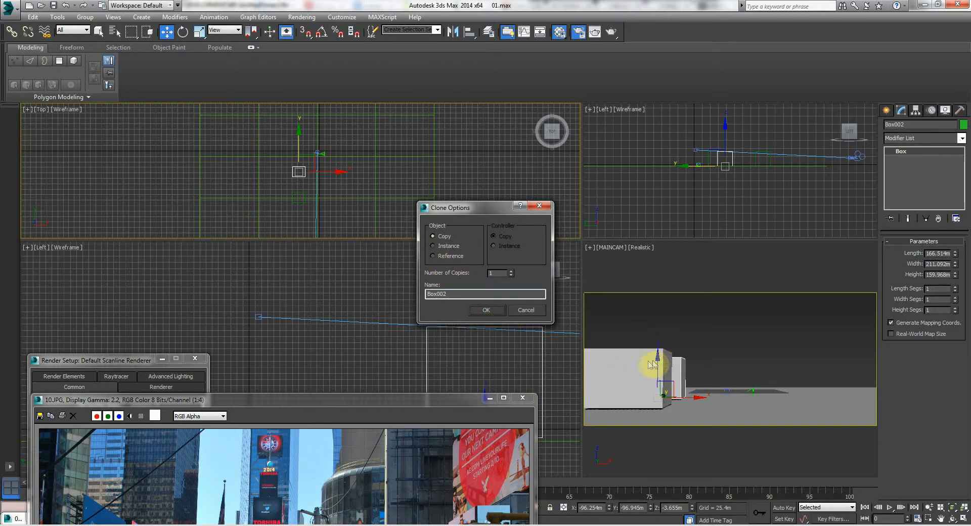
click(492, 310)
Raise the copied box's height to 388.723 m and shift it along X to about -99.67 m
click(657, 315)
click(677, 373)
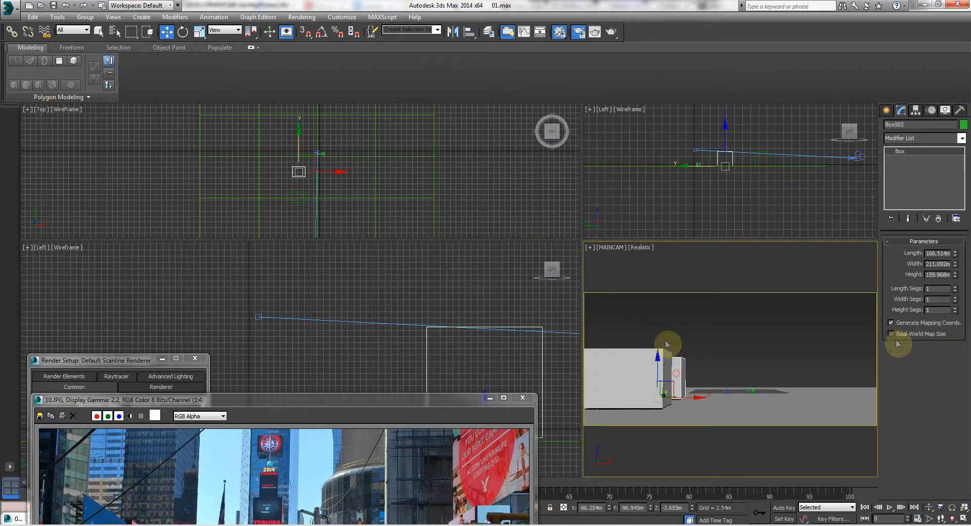
drag(953, 277, 967, 203)
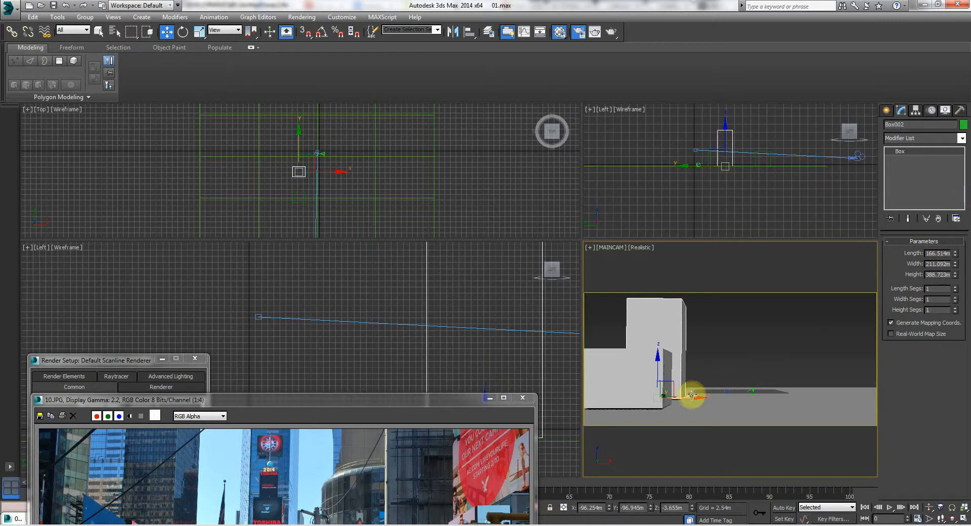
drag(692, 395, 689, 395)
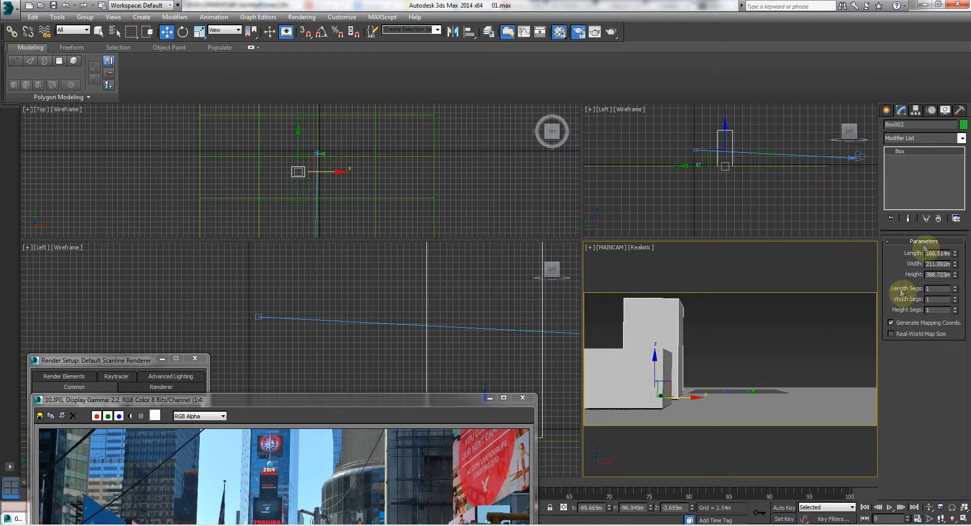
Scale the rear box in the Top view to be slightly wider along X and shorter along Y
click(202, 35)
right_click(307, 183)
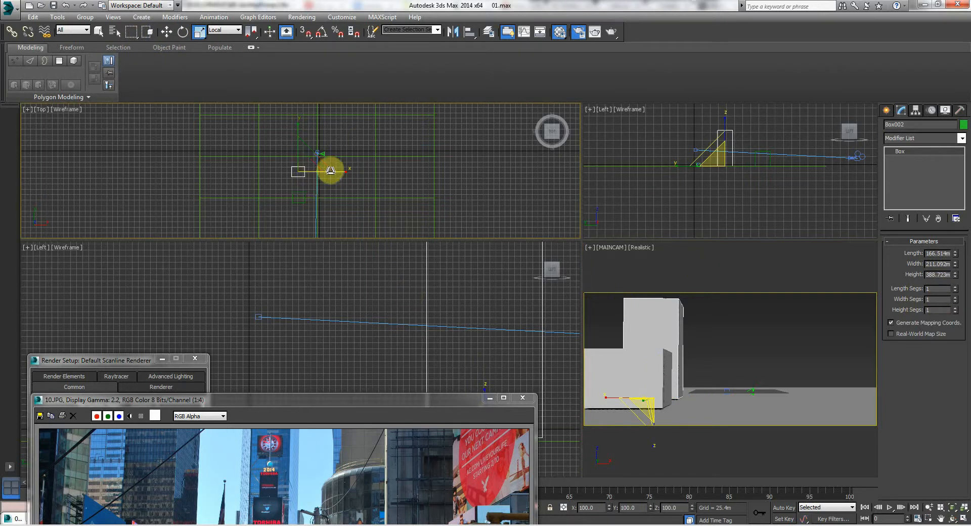
drag(332, 171, 334, 171)
drag(296, 131, 295, 136)
click(641, 339)
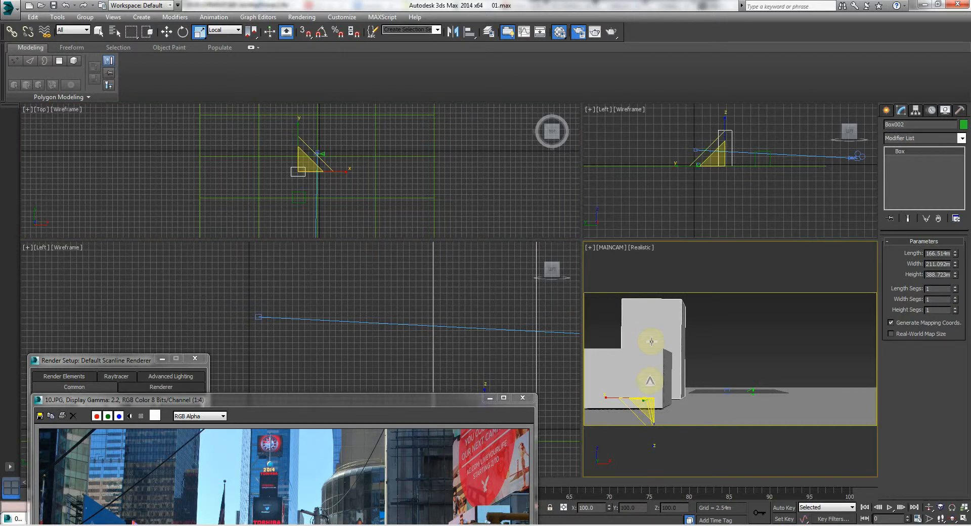
Scale the rear box slightly taller along Z in the Left view
click(721, 129)
drag(730, 130, 726, 127)
click(668, 316)
right_click(658, 312)
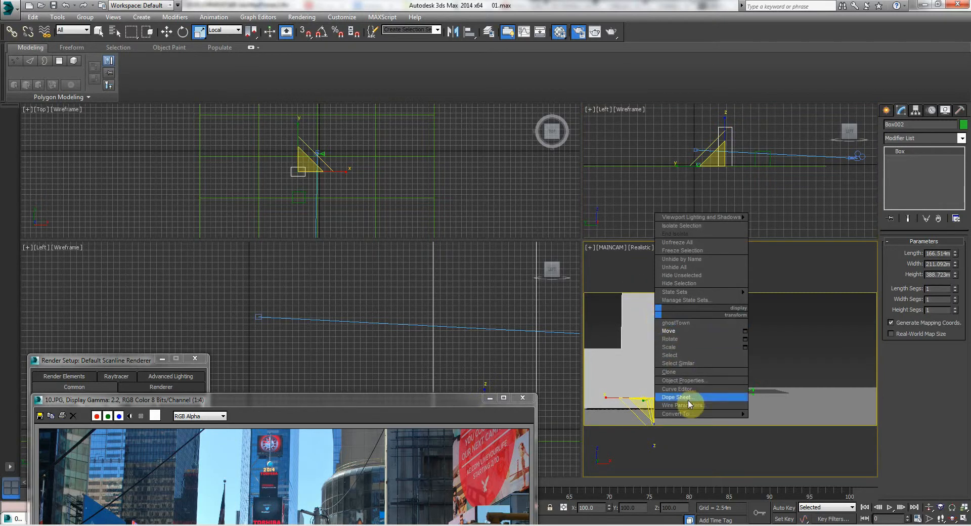
click(787, 335)
click(748, 348)
Move the rear box left along X in the MAINCAM view so its right edge lines up with the front block
drag(282, 395, 247, 152)
click(650, 319)
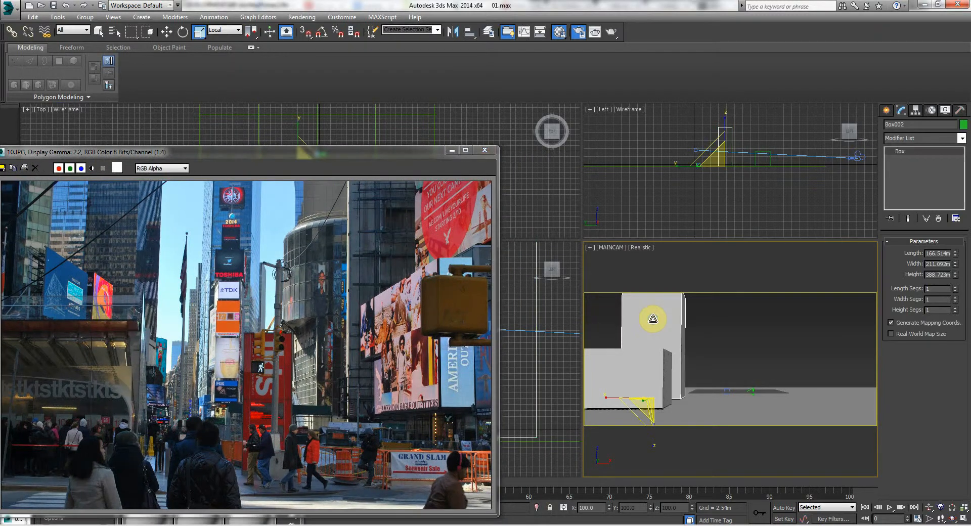
right_click(660, 331)
click(669, 340)
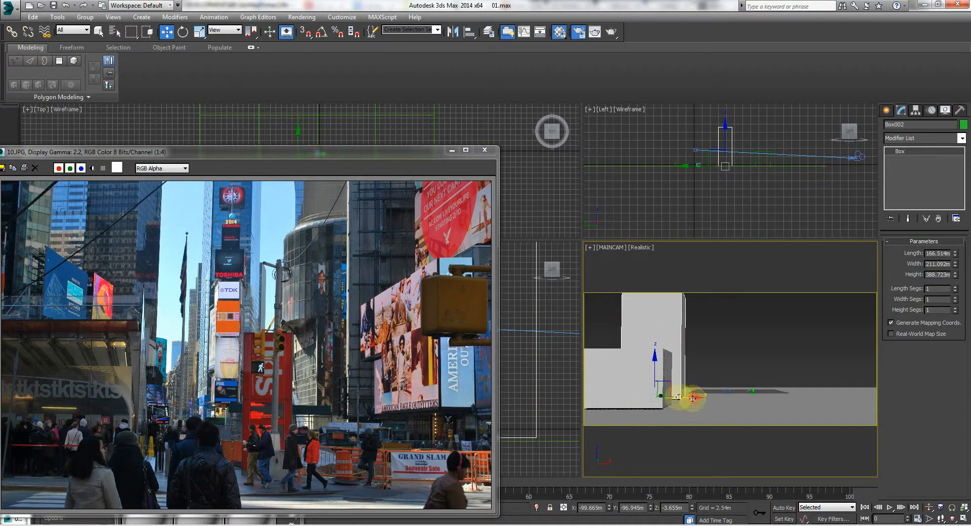
drag(693, 398, 672, 396)
click(733, 345)
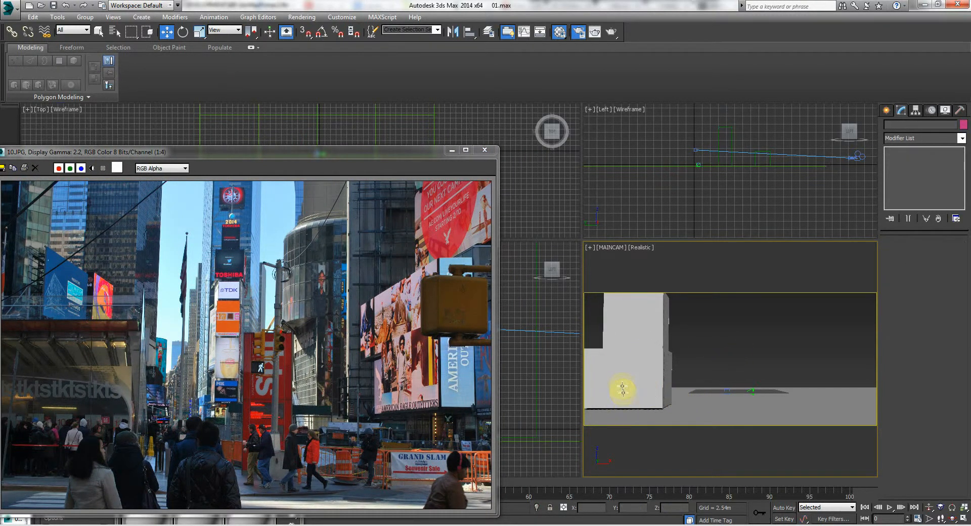
Widen the rear left box to 287.086 m and shift it along X to about -136.142 m, in line with the front block
click(621, 386)
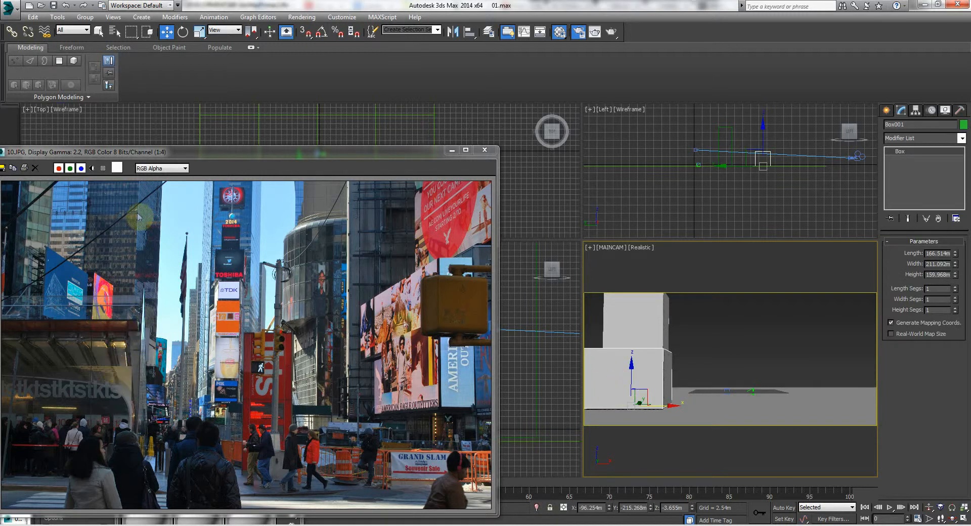
click(613, 309)
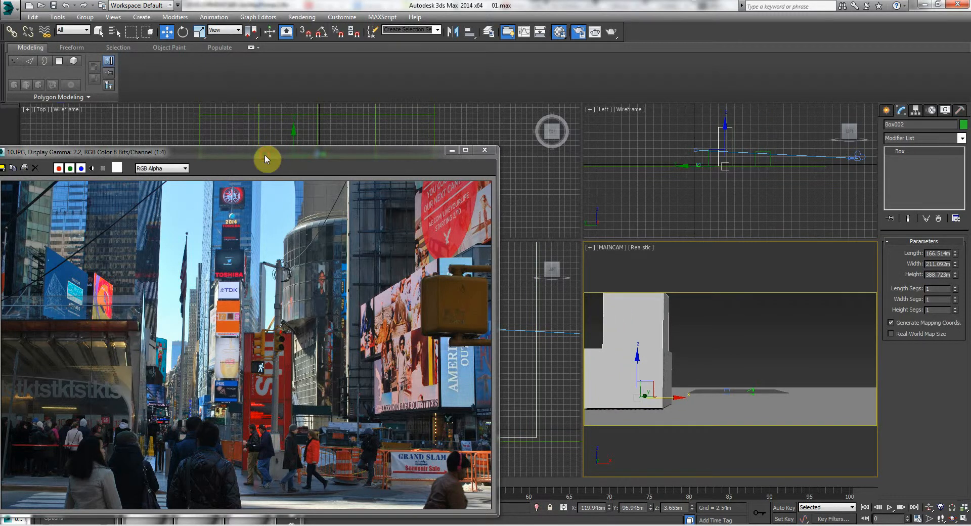
drag(265, 159, 247, 299)
click(297, 165)
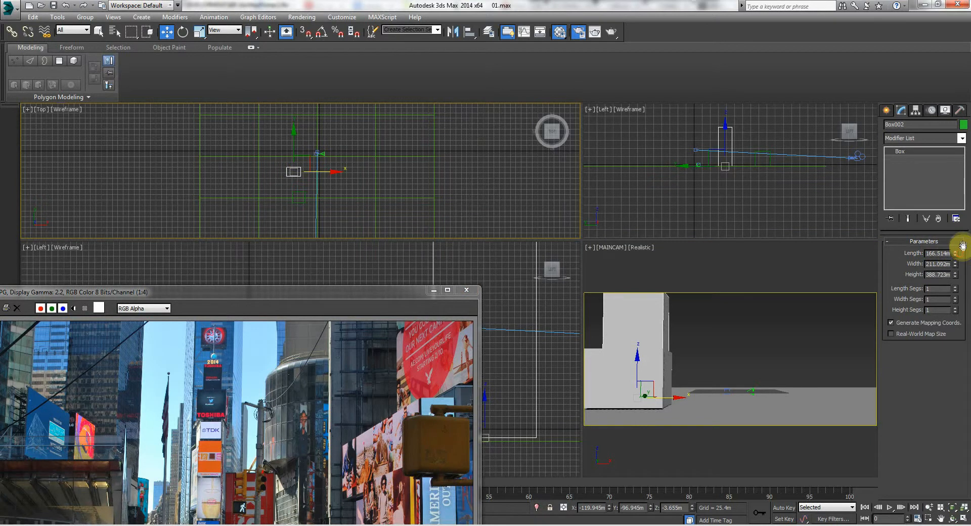
drag(957, 264, 947, 244)
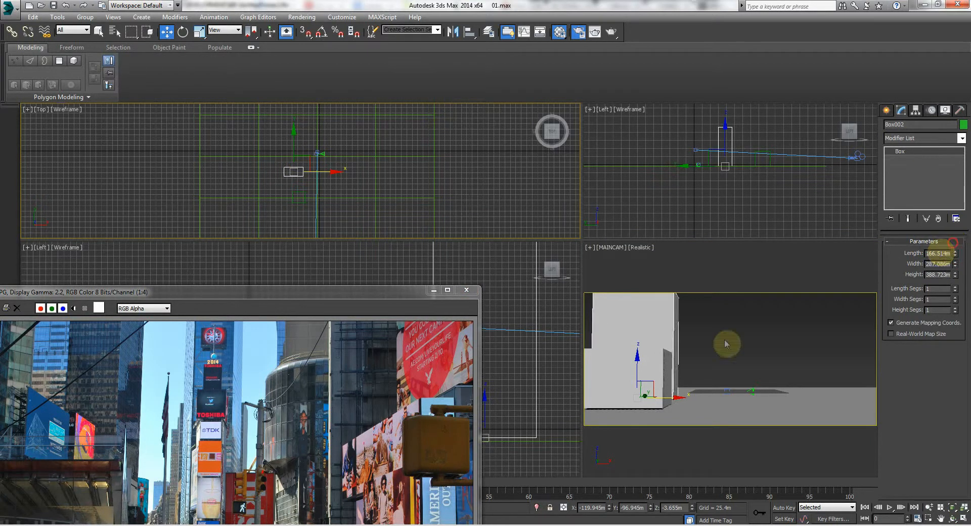
drag(667, 395, 653, 397)
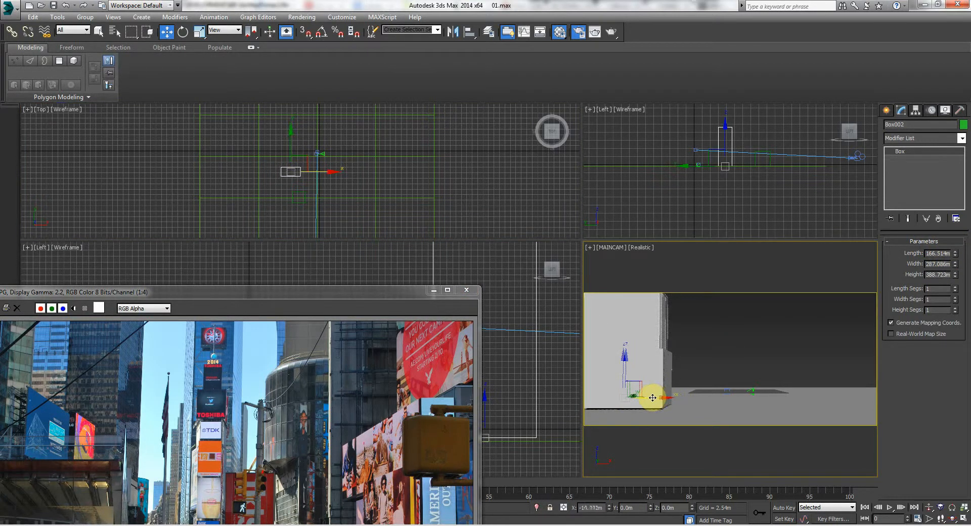
drag(256, 292, 251, 150)
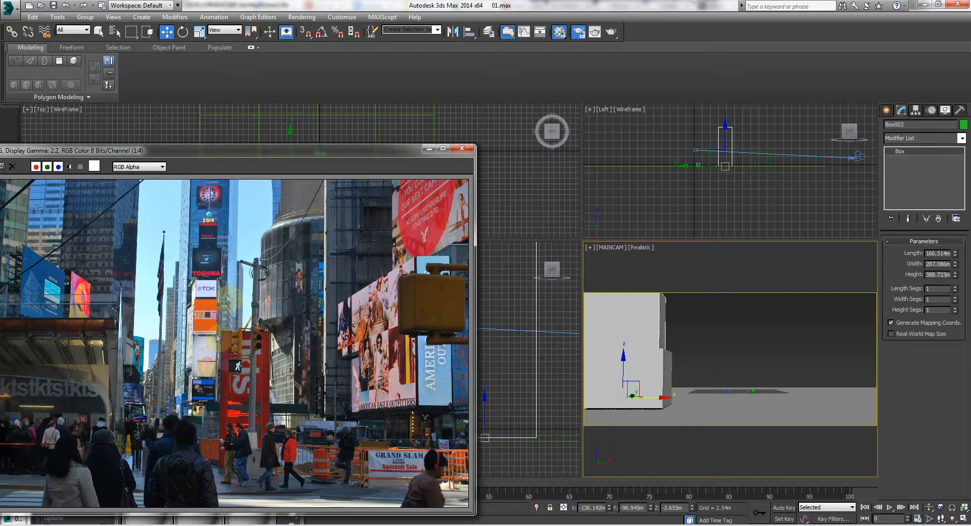
click(726, 332)
drag(337, 151, 357, 168)
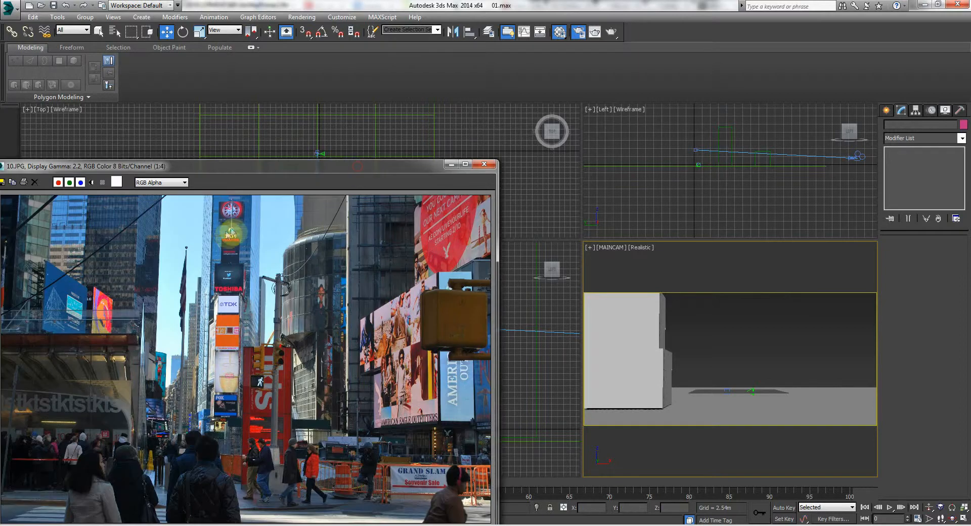
Copy the rear left box along X in the Top view to about -18.243 m, near the middle of the street
drag(217, 167, 166, 288)
click(658, 318)
right_click(316, 181)
drag(315, 172, 316, 172)
shift+drag(335, 171, 344, 171)
key(Return)
drag(303, 290, 364, 136)
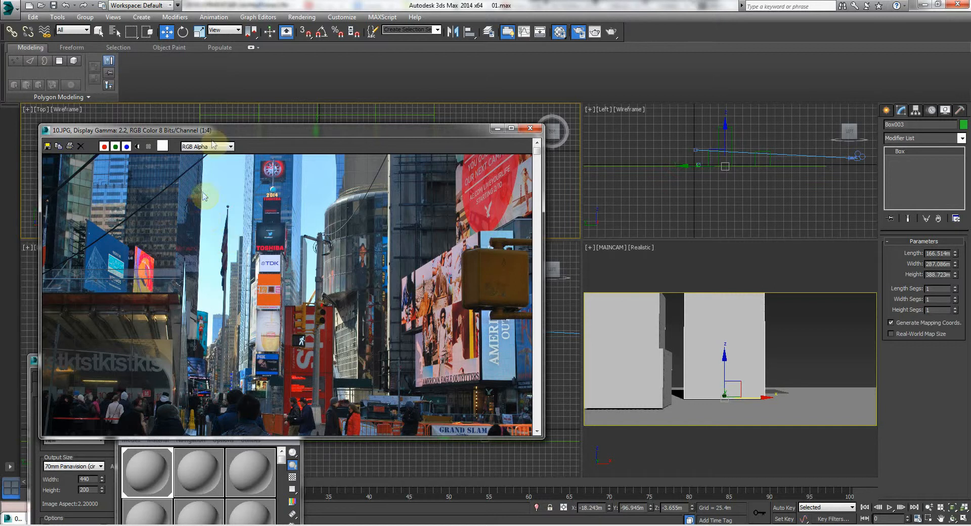
Move the middle box farther back and shape it into a tower 111.963 m wide and 513.115 m high, shifted slightly left along X
drag(210, 140, 183, 339)
drag(310, 150, 314, 115)
mouse_move(954, 267)
mouse_down()
mouse_move(954, 293)
mouse_move(958, 256)
mouse_up()
drag(759, 392, 751, 395)
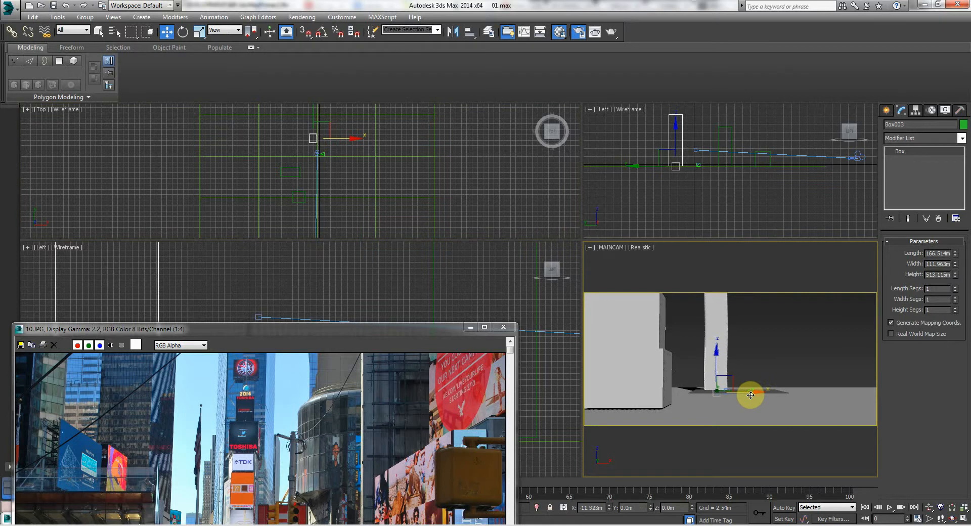
click(787, 345)
Copy the rear left box along X in the Top view to about 97.198 m as the street's right-hand building
drag(342, 334, 454, 140)
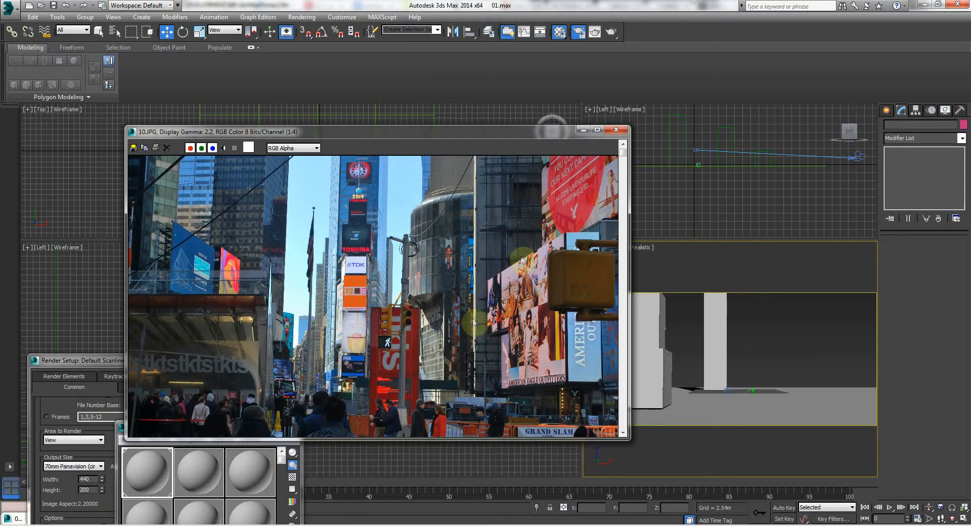
drag(384, 134, 291, 281)
click(289, 173)
shift+drag(312, 174, 361, 170)
click(484, 309)
mouse_move(360, 280)
mouse_down()
mouse_move(368, 201)
mouse_move(340, 173)
mouse_move(302, 179)
mouse_up()
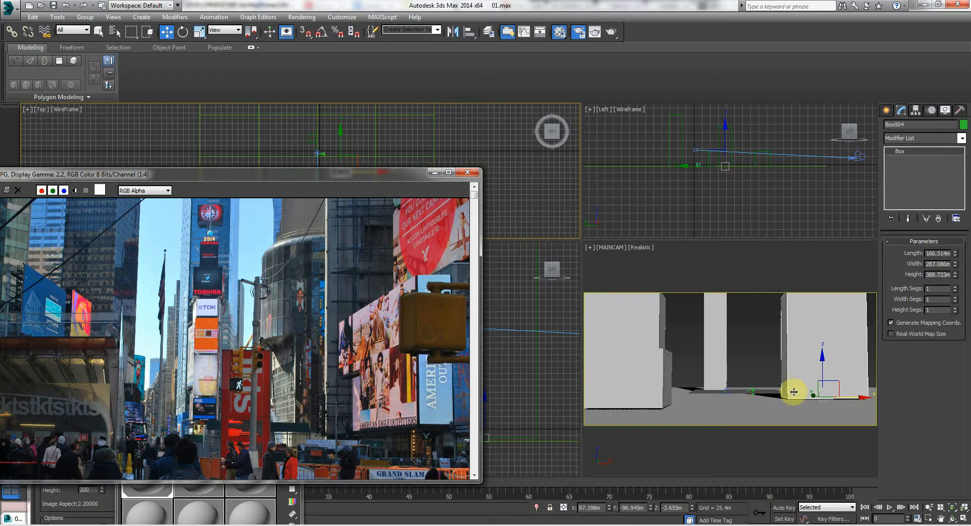
Copy the right-hand building forward along Y to about -194.557 m and maximize the MAINCAM viewport
mouse_move(814, 395)
shift+mouse_down()
mouse_move(842, 408)
mouse_move(837, 437)
shift+mouse_up()
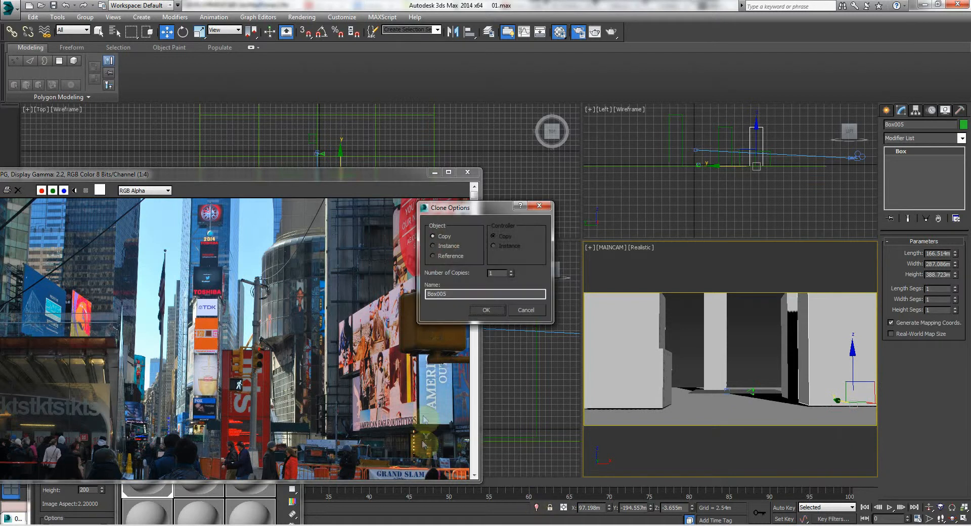
click(526, 317)
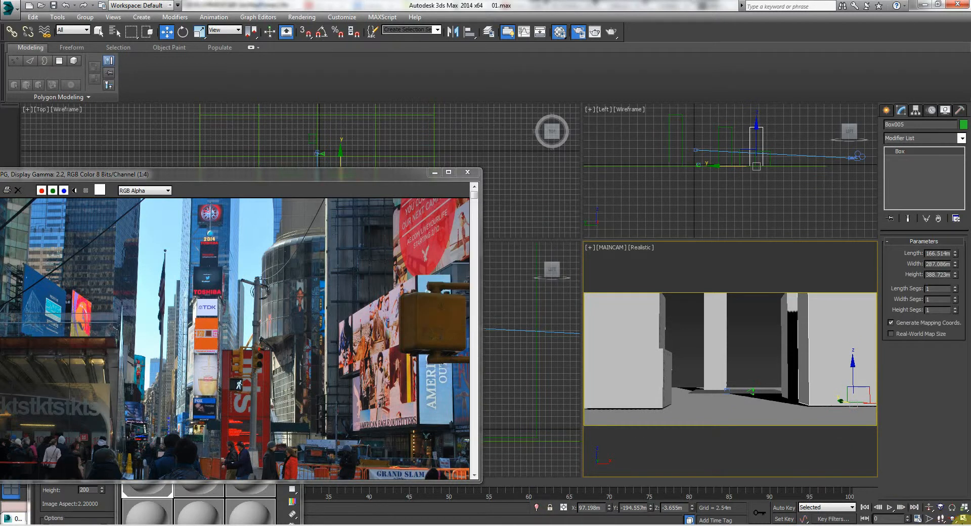
click(963, 519)
drag(326, 180, 313, 304)
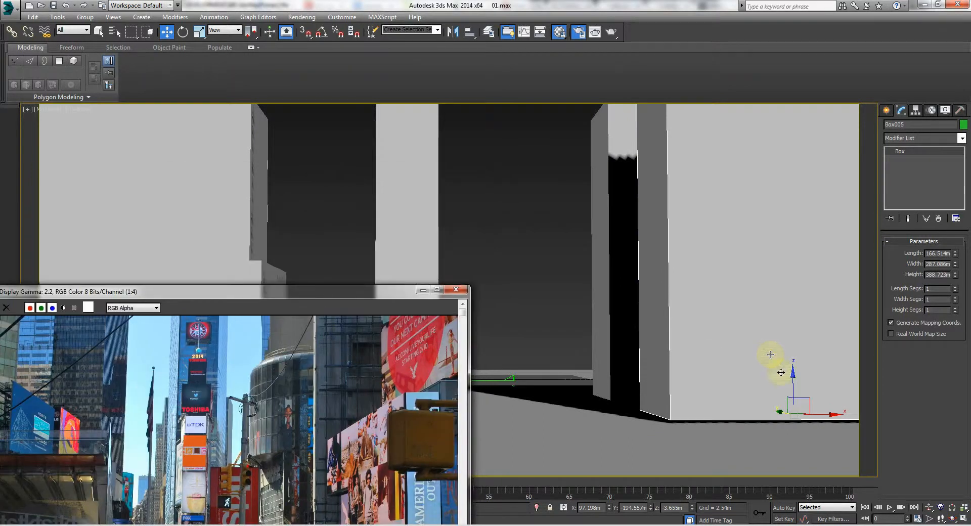
Reshape the forward copy into a panel 5.742 m wide and 514.528 m long, placed at about X 64.523 m and Z 10.655 m
drag(797, 379, 792, 331)
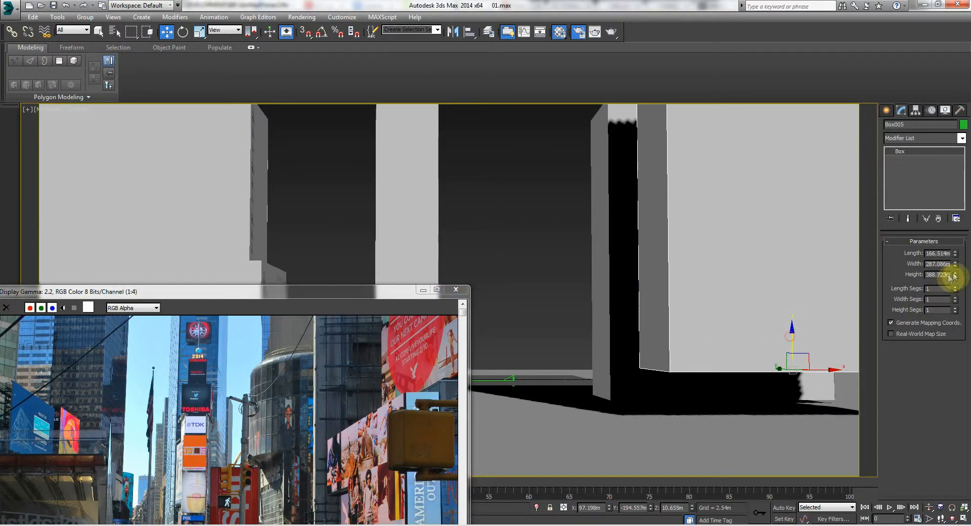
drag(956, 265, 949, 315)
drag(831, 368, 724, 411)
drag(957, 257, 937, 147)
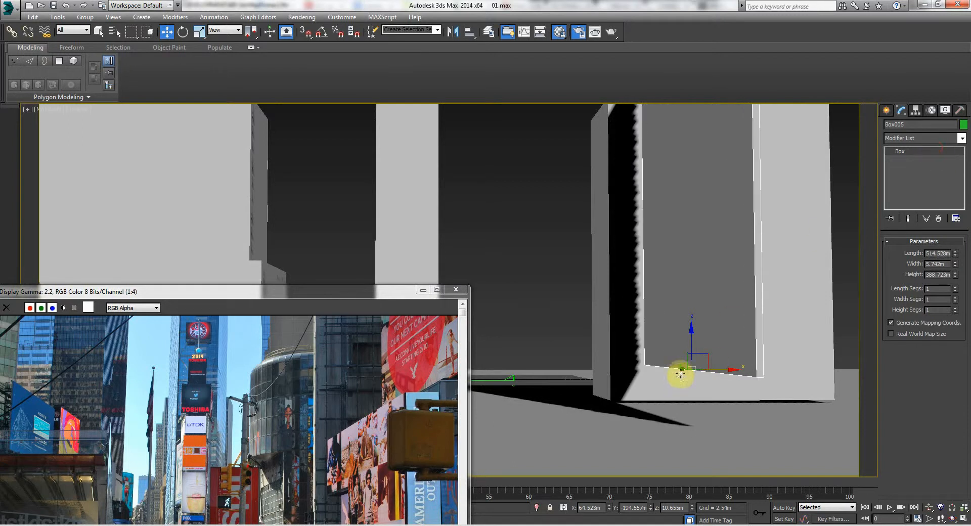
Position the billboard panel at about Y -232.398 m and Z 18.408 m, and set its height to 93.76 m
drag(681, 369, 716, 372)
drag(955, 274, 953, 312)
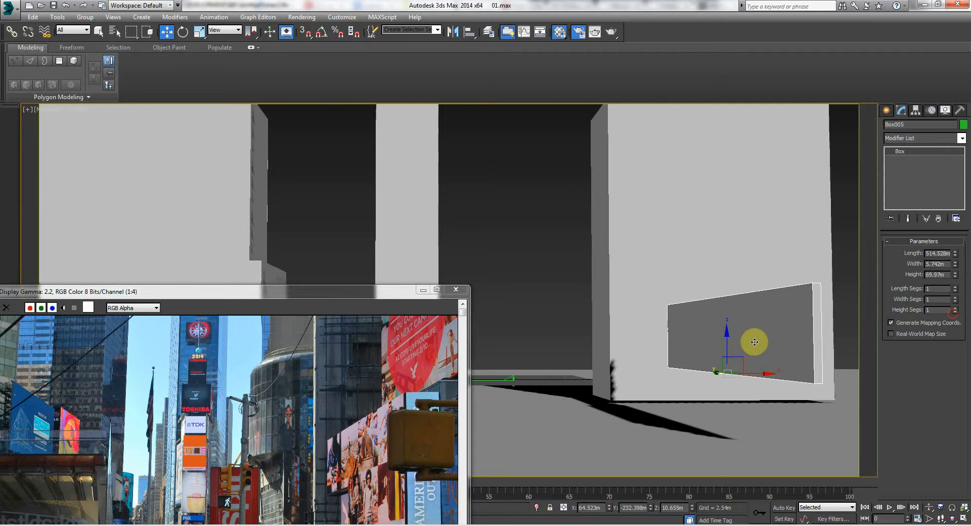
drag(730, 350, 559, 321)
drag(314, 294, 482, 143)
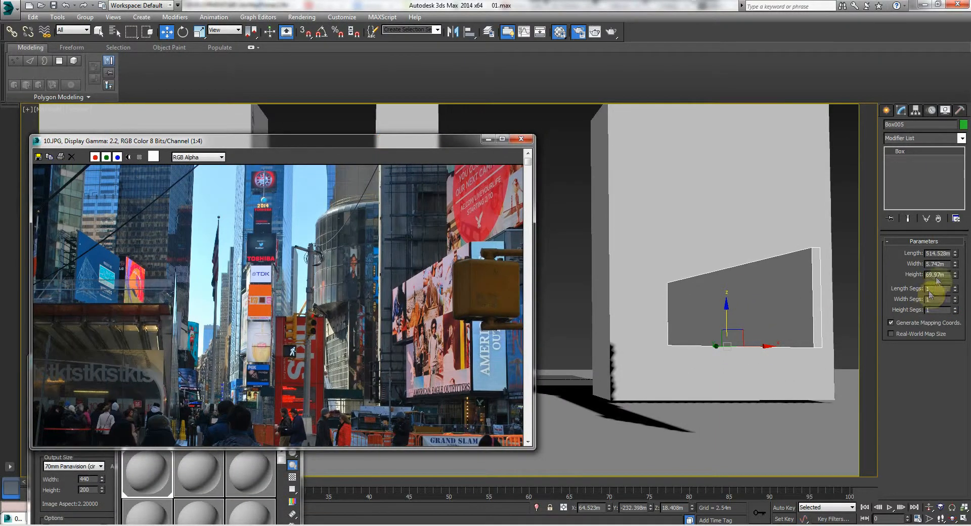
drag(956, 280, 954, 261)
View the whole reference photo at 1:8 and move it aside to compare it with the blocked-out buildings
drag(358, 138, 399, 128)
scroll(342, 362, down, 2)
scroll(340, 359, up, 1)
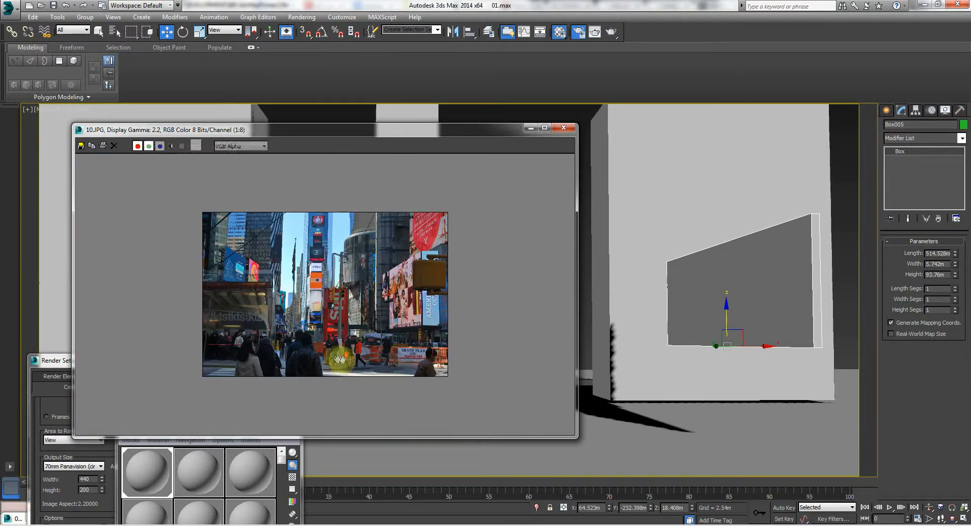
drag(248, 131, 249, 414)
click(330, 257)
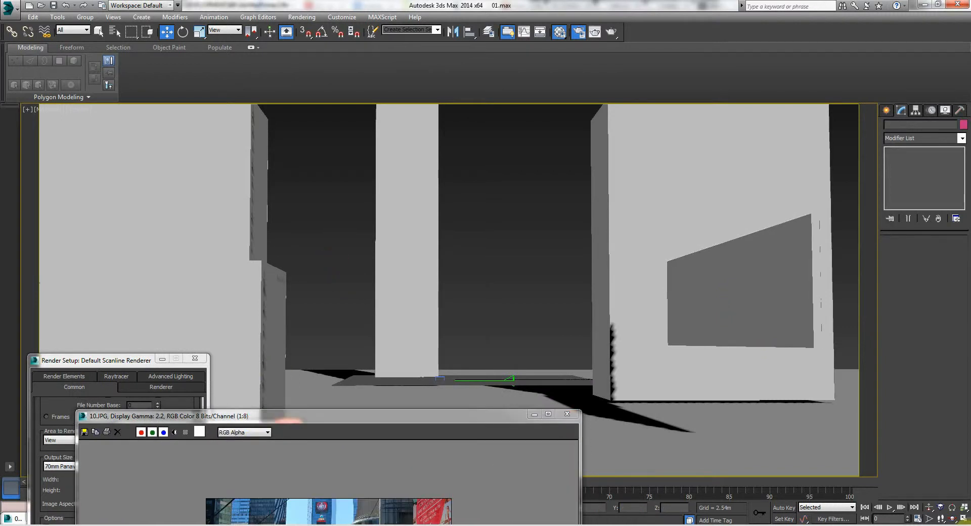
Orbit the MAINCAM view slightly and turn on Edged Faces
click(953, 519)
drag(469, 349, 469, 350)
right_click(367, 340)
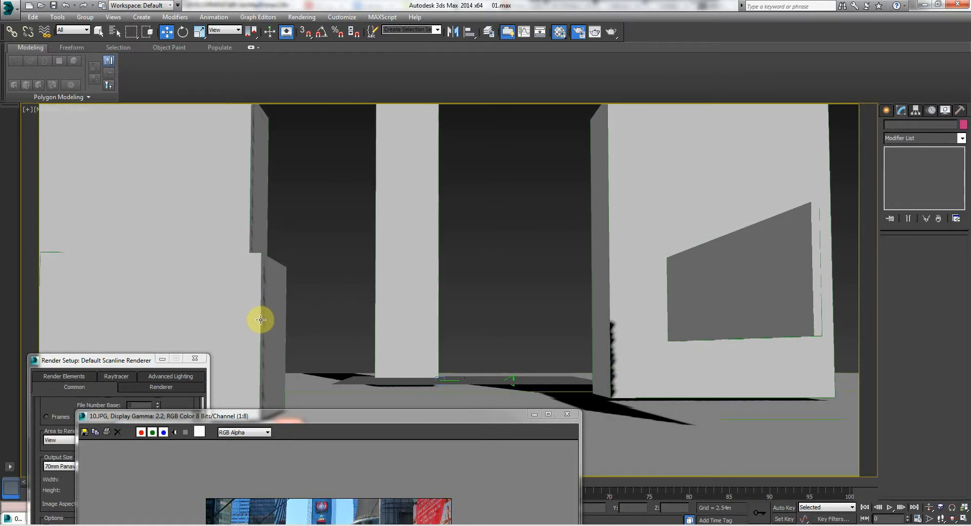
key(F4)
key(F4)
key(F4)
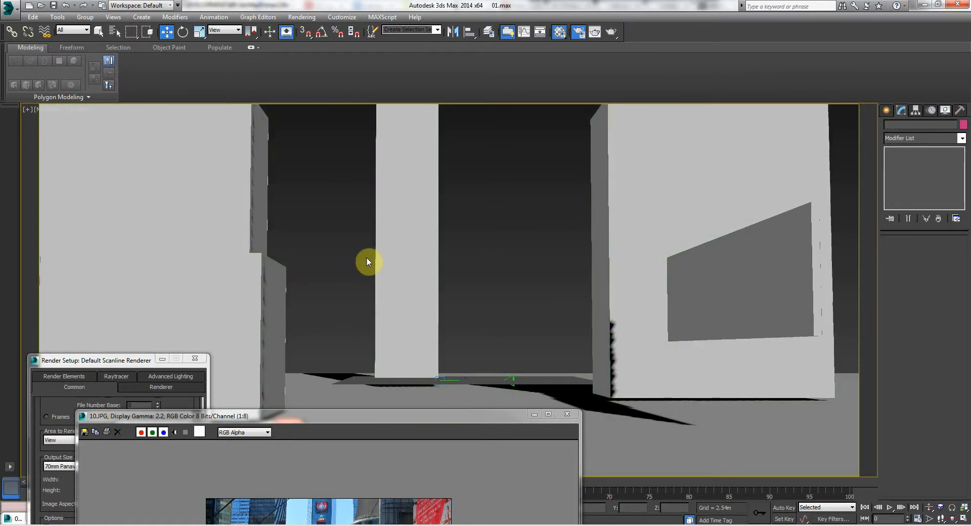
Subdivide the right-hand building into a grid, with two length segments and several width and height segments
click(689, 311)
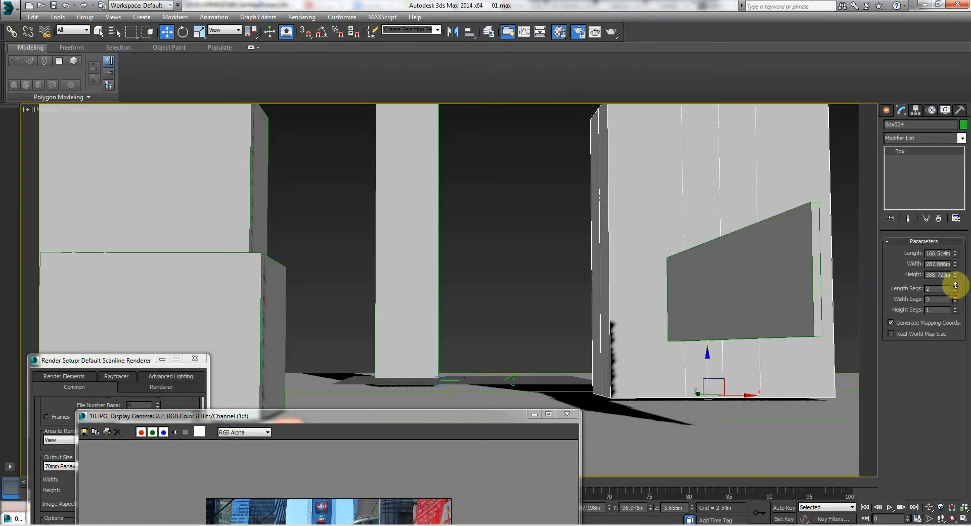
drag(955, 310, 947, 286)
click(570, 186)
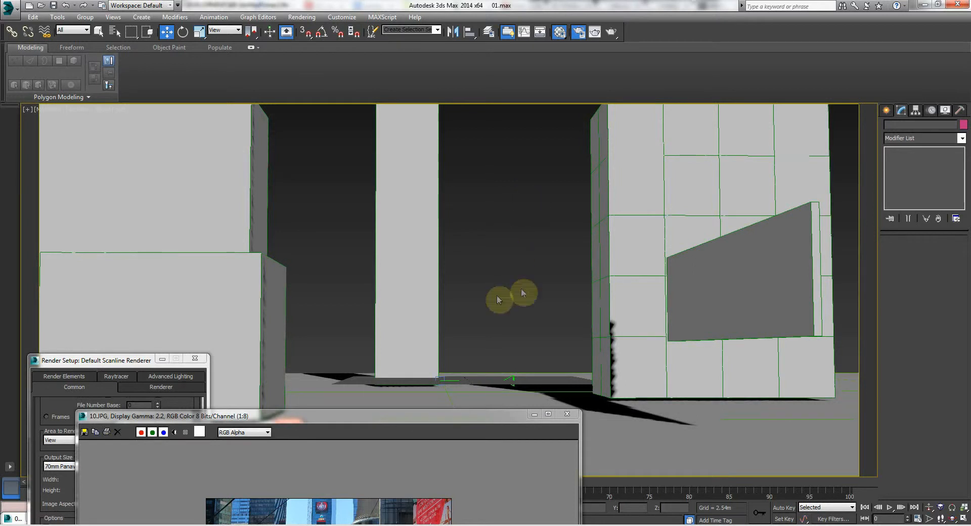
Set the right-hand building's object color to black
key(ctrl+a)
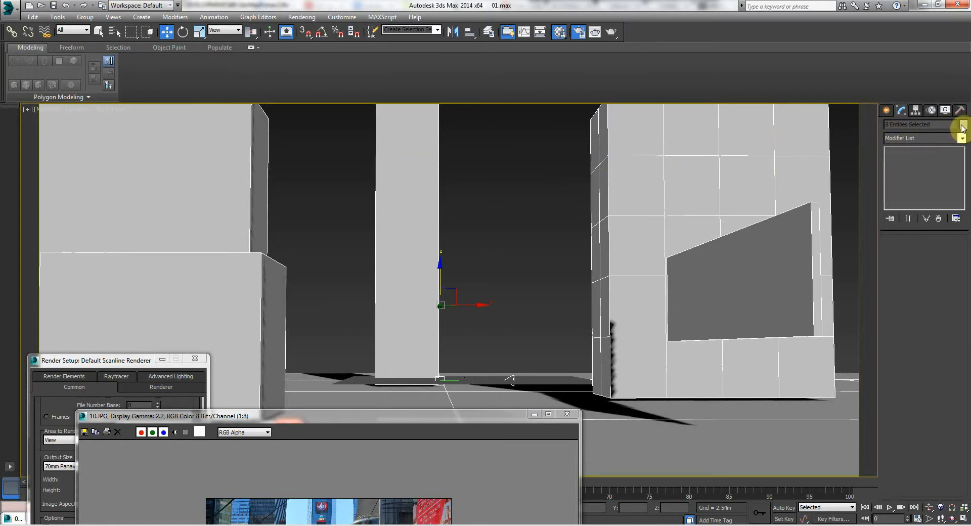
click(513, 238)
drag(627, 260, 629, 261)
click(963, 124)
click(563, 289)
click(535, 320)
click(521, 241)
Set the object color of the left boxes, the middle tower and the ground to black
drag(498, 200, 248, 521)
click(964, 125)
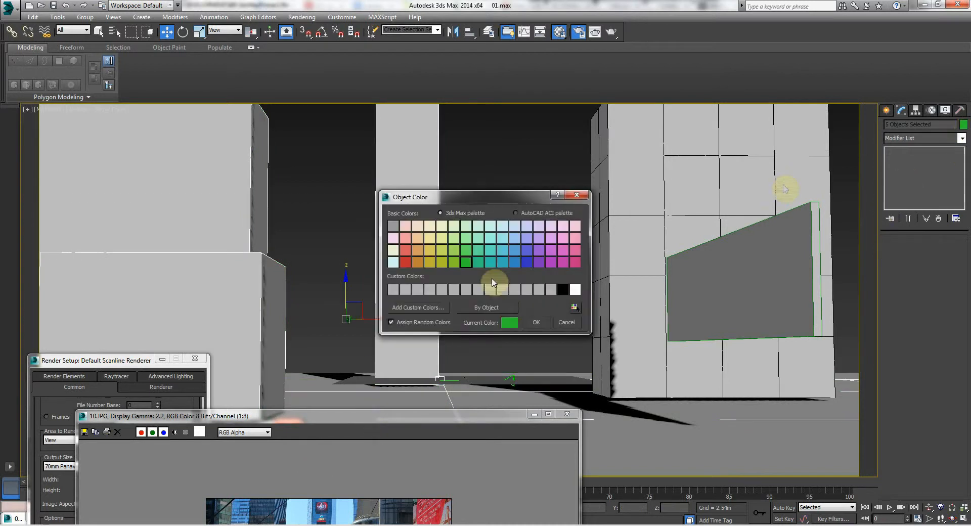
click(536, 324)
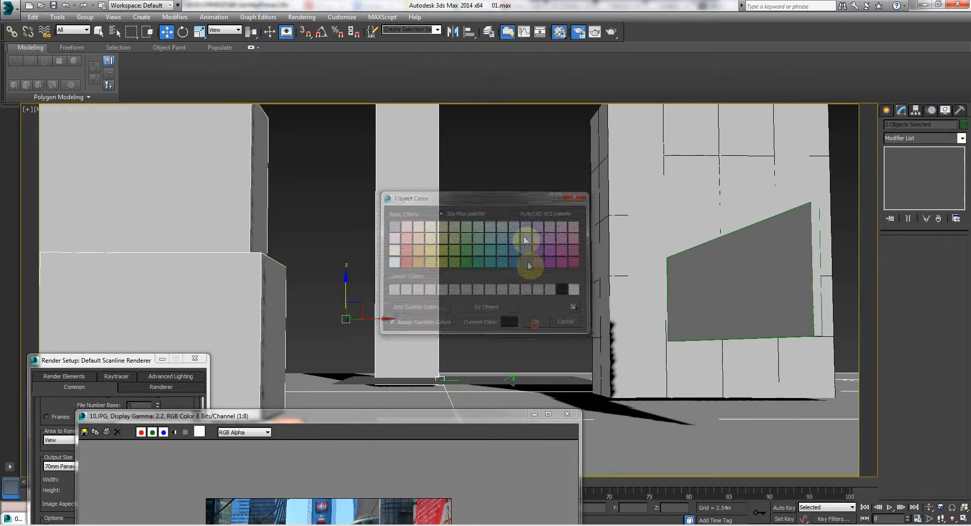
click(369, 310)
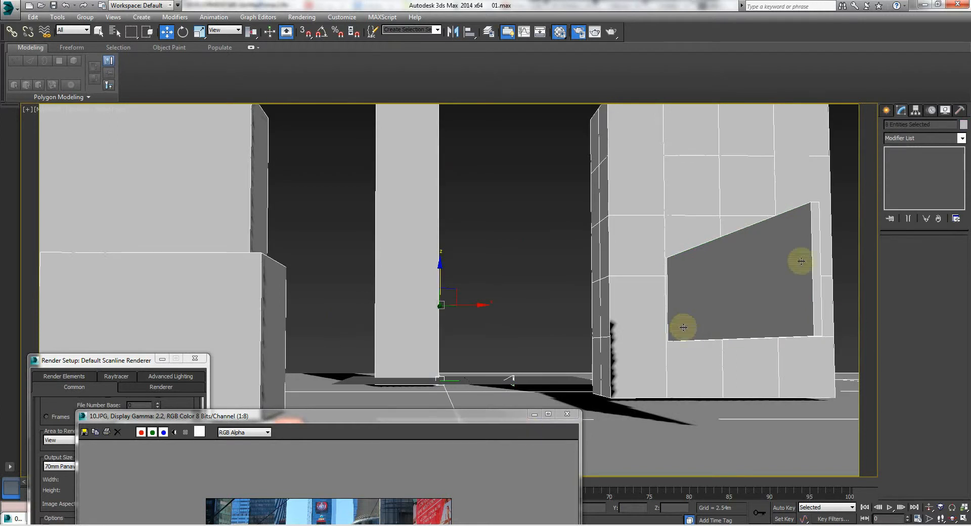
Select the billboard panel together with the right-hand building and set their object color to black
drag(511, 173, 772, 334)
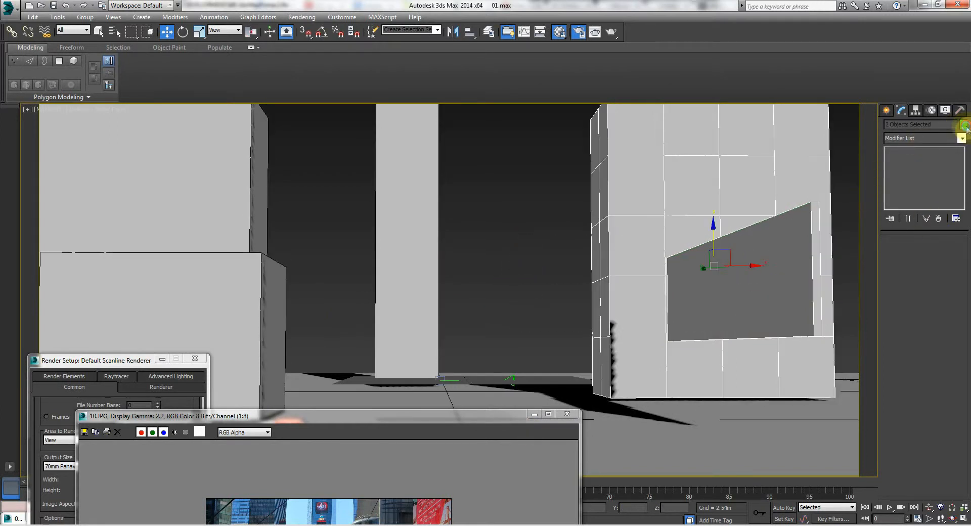
click(965, 124)
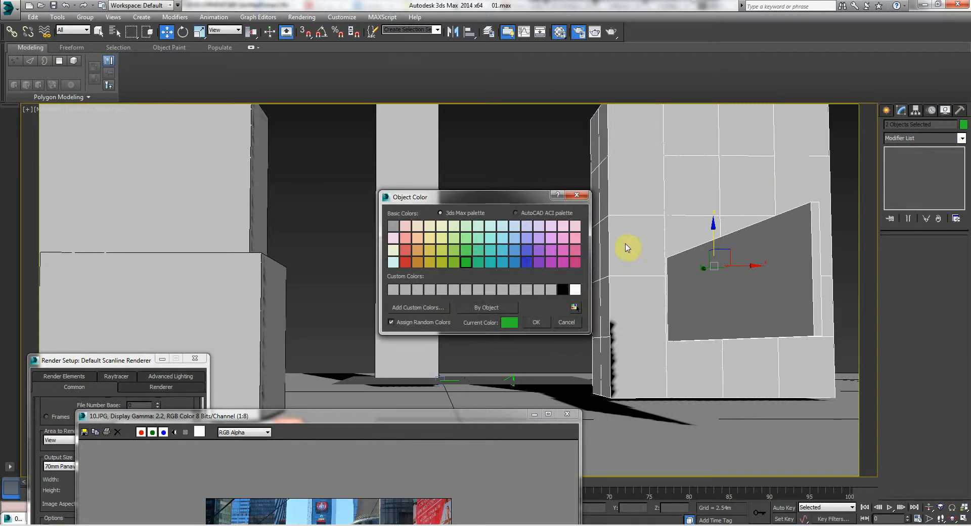
click(537, 324)
click(540, 279)
middle_drag(499, 279, 496, 289)
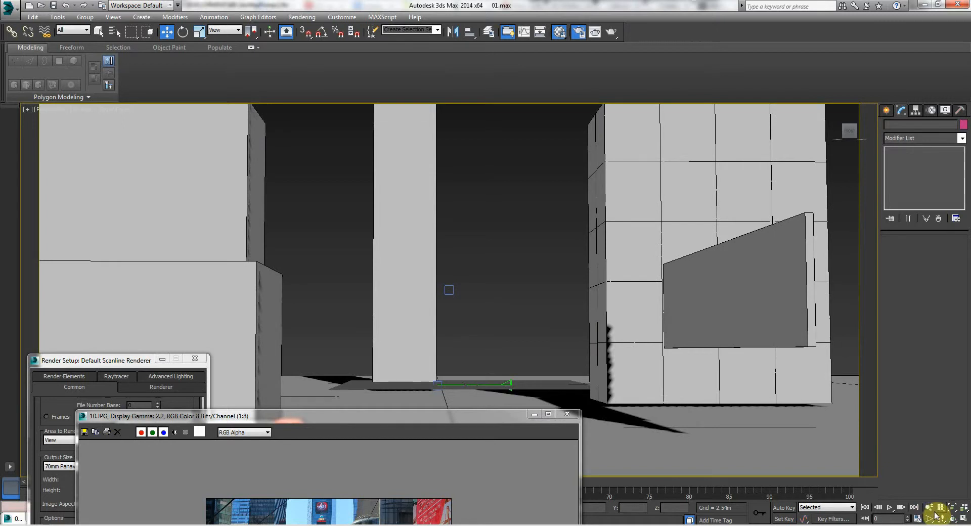
Examine the block-out in a raised perspective view and compare the front left building with the full reference photo
click(952, 518)
drag(438, 299, 572, 393)
drag(436, 310, 431, 286)
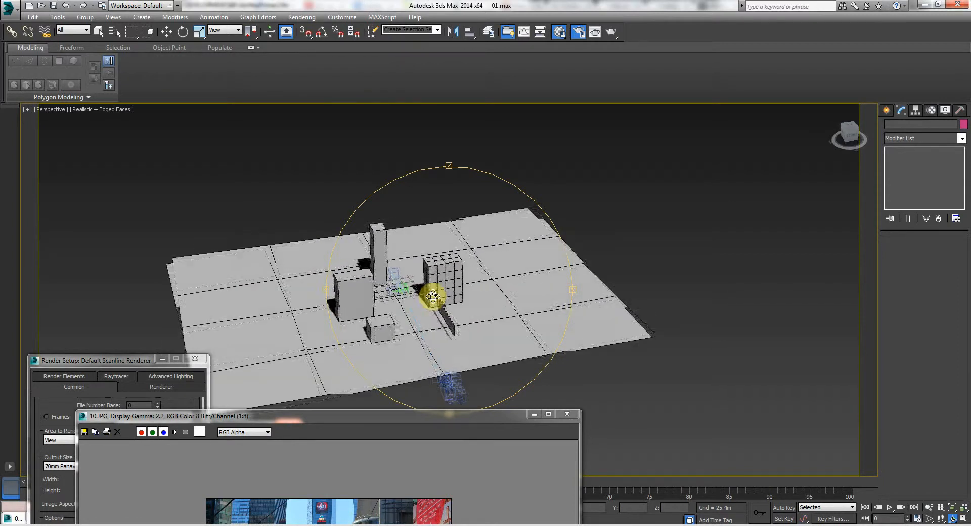
scroll(425, 303, up, 6)
drag(354, 419, 377, 148)
scroll(356, 323, up, 1)
middle_drag(355, 321, 303, 307)
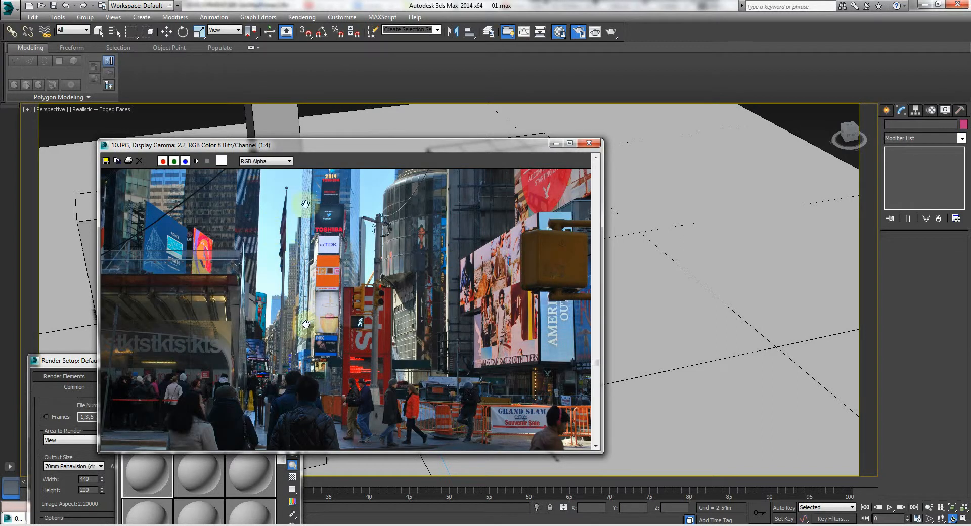
drag(309, 147, 348, 130)
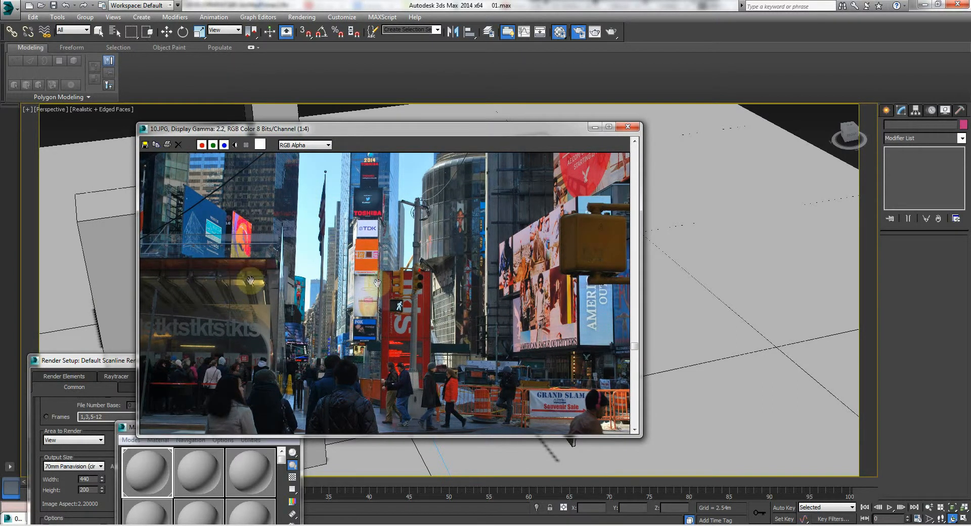
scroll(379, 296, down, 1)
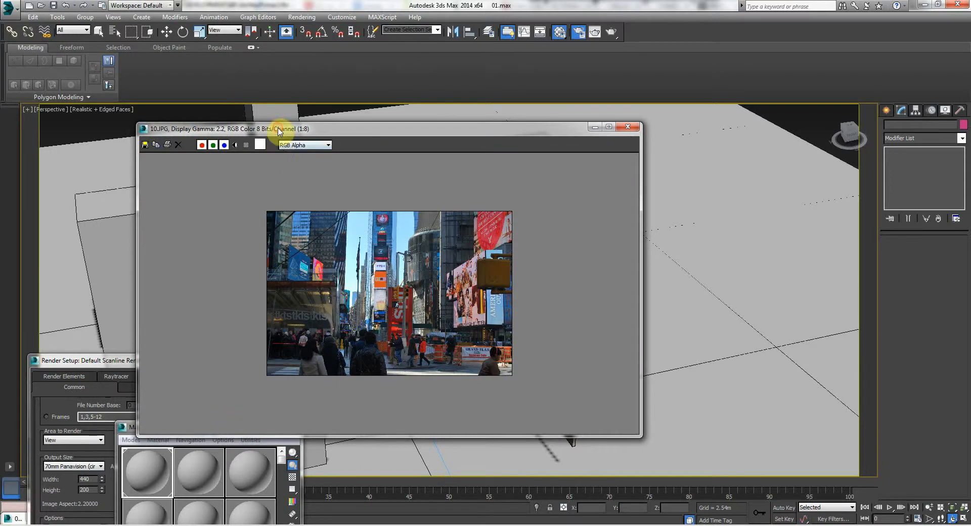
Examine the right-hand building at street level in the perspective view and compare it with the enlarged reference photo 10.JPG
drag(278, 132, 221, 439)
click(403, 291)
drag(403, 291, 419, 279)
scroll(425, 265, up, 8)
right_click(379, 199)
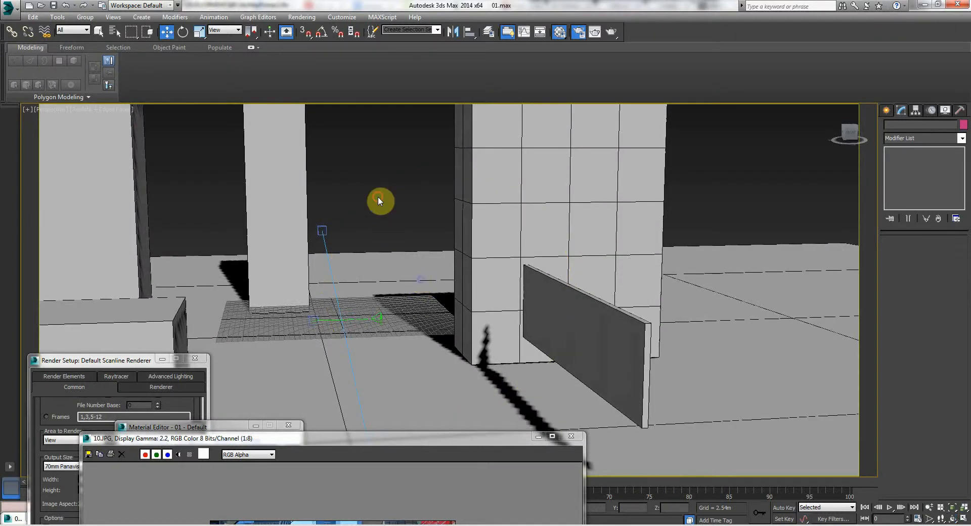
click(511, 225)
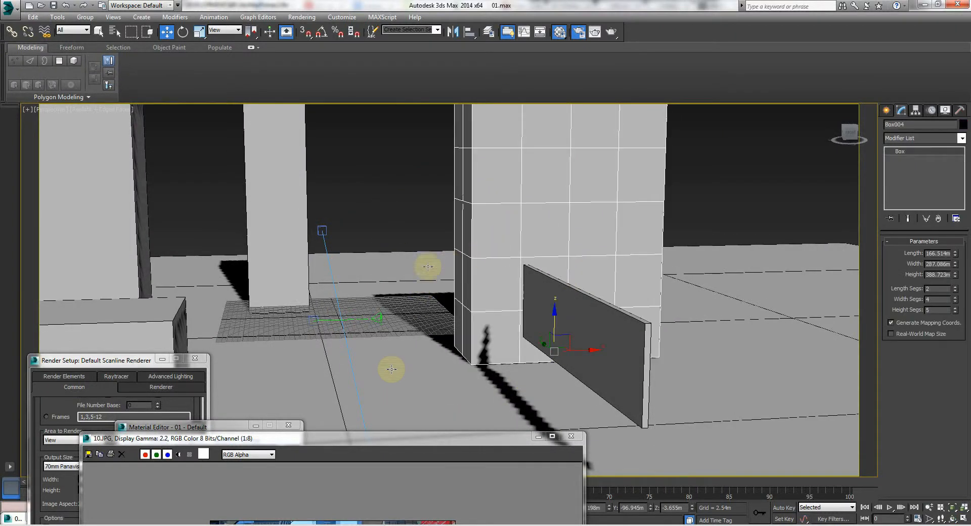
drag(381, 440, 409, 177)
scroll(341, 362, up, 1)
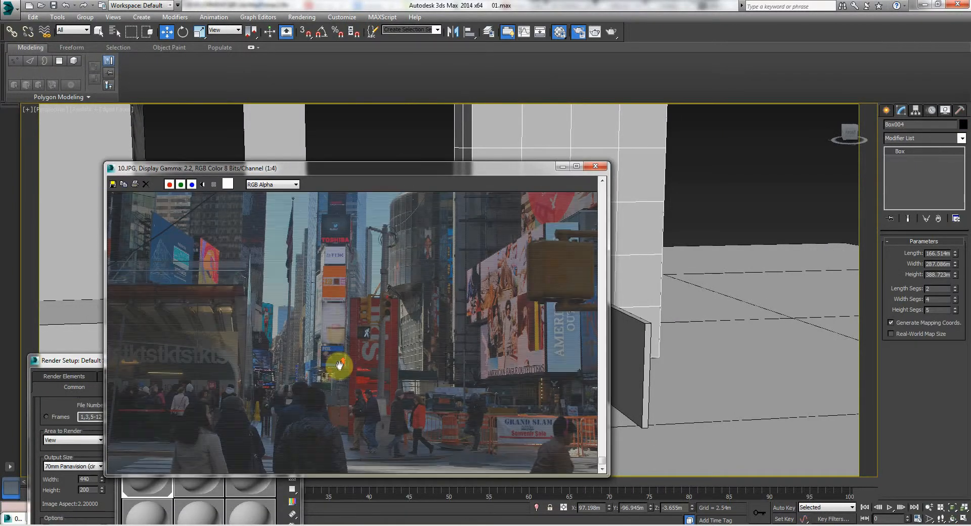
click(577, 167)
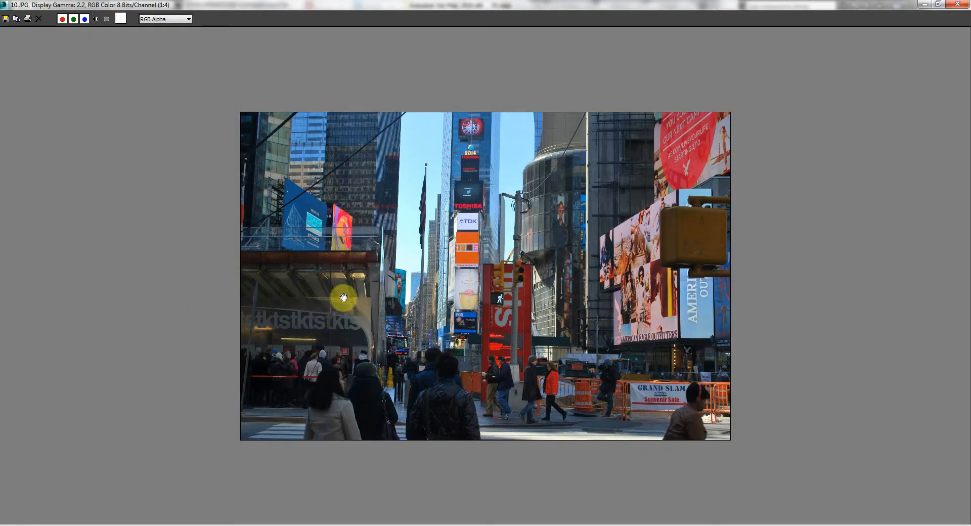
double_click(440, 7)
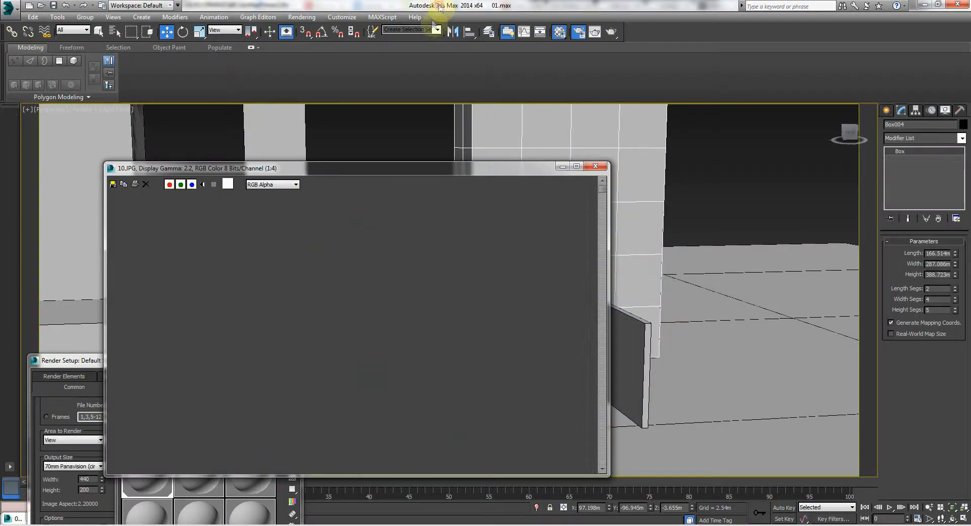
Examine the gap between the middle tower and right-hand building from near, far and low angles against the reference photo
drag(428, 169, 362, 433)
click(357, 218)
scroll(404, 206, up, 3)
middle_drag(405, 205, 399, 227)
scroll(425, 269, down, 8)
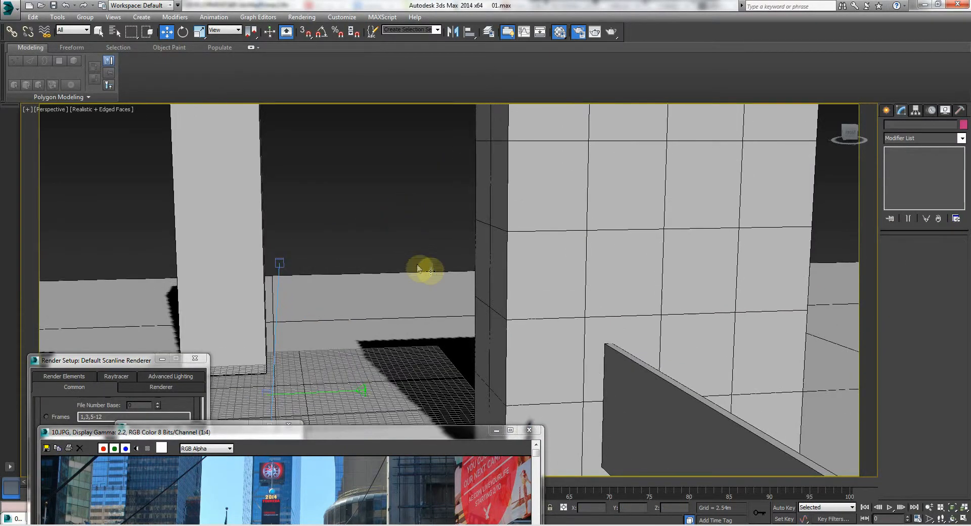
scroll(431, 273, up, 3)
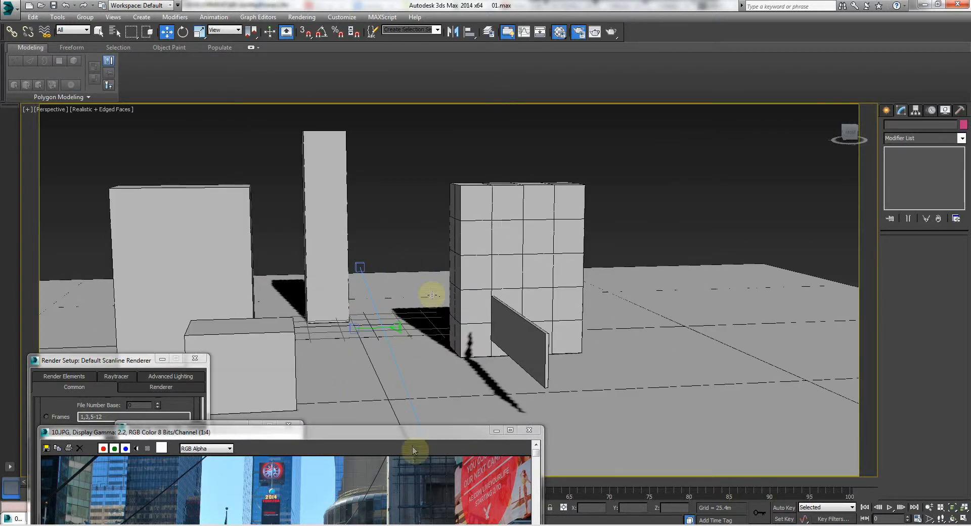
drag(338, 349, 396, 282)
drag(337, 435, 419, 183)
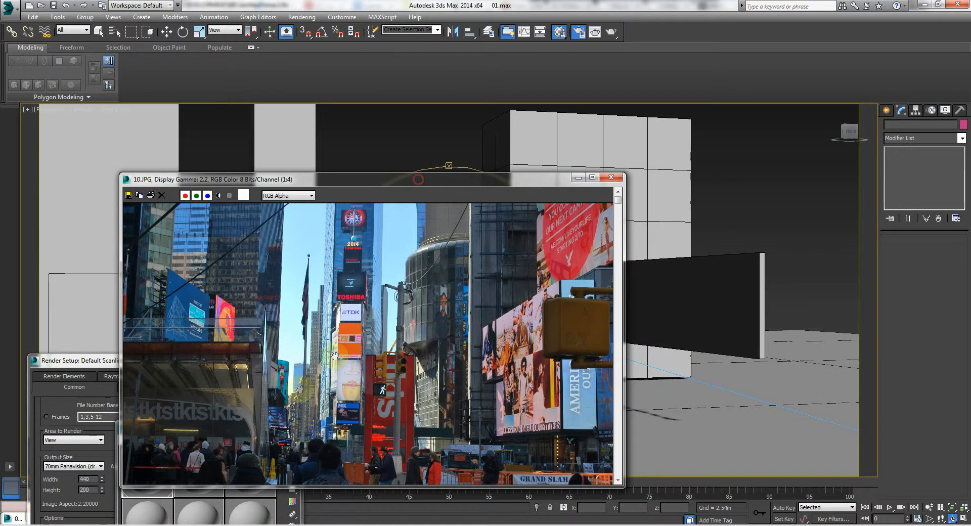
drag(351, 181, 336, 145)
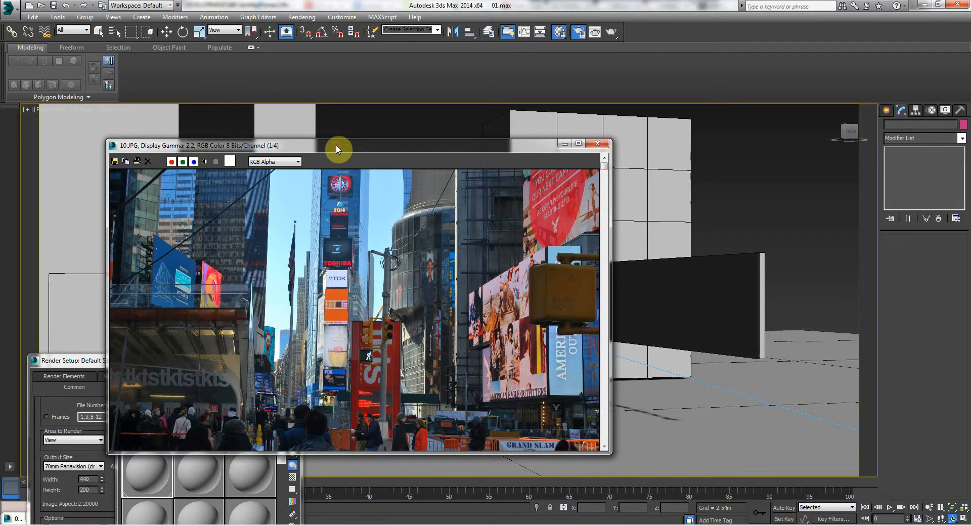
Show the storyboard sketches 01.JPG beside the street photo 10.JPG to compare them, and clear both images from the view
drag(66, 360, 377, 500)
click(46, 518)
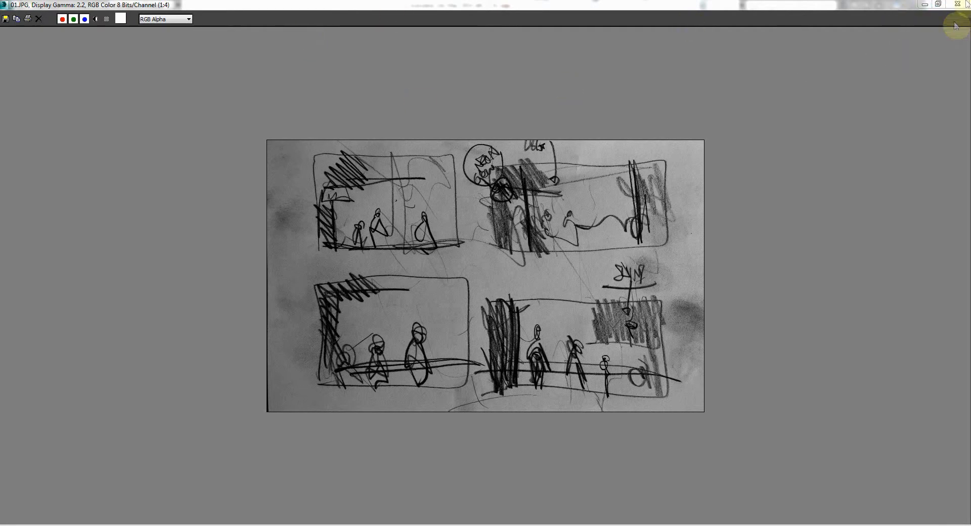
click(944, 5)
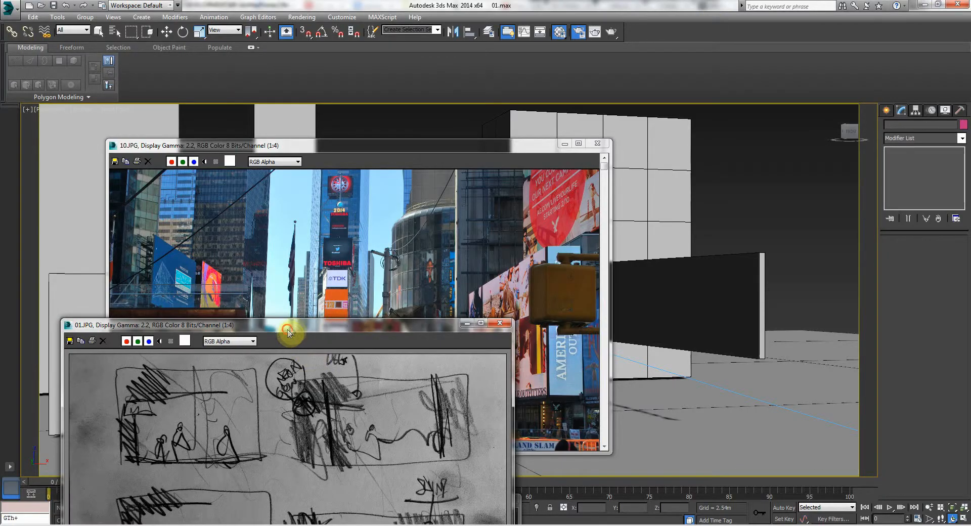
drag(288, 331, 708, 155)
drag(354, 147, 316, 95)
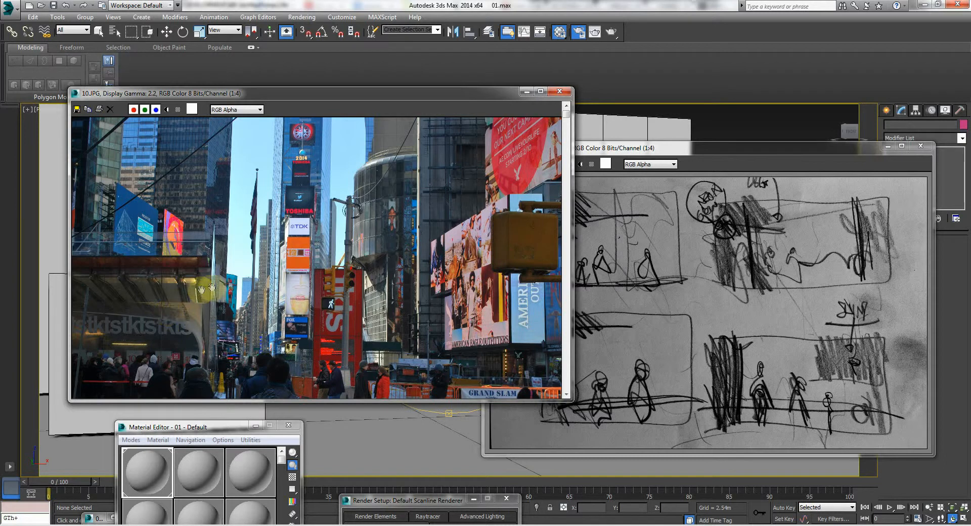
drag(293, 95, 271, 420)
drag(547, 148, 118, 517)
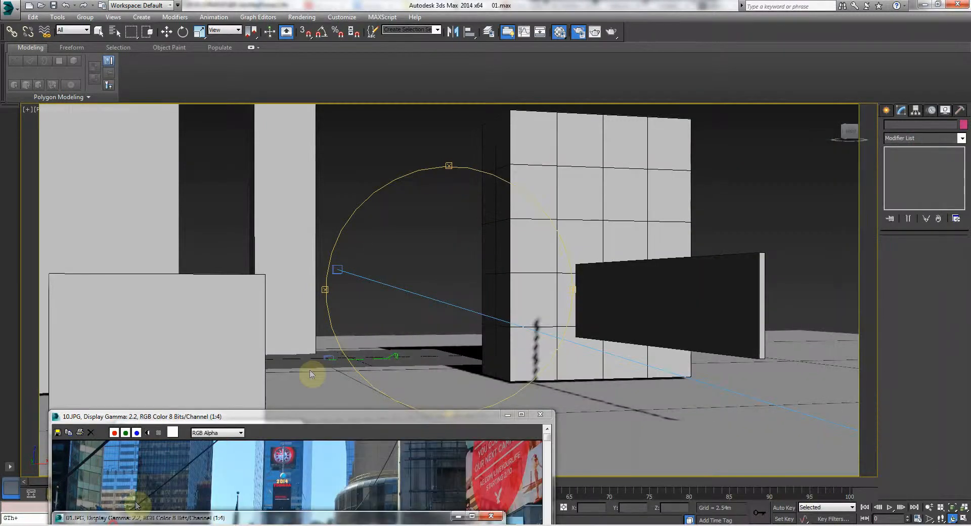
Examine the overall layout of the buildings and billboard panel from a raised perspective angle
drag(378, 323, 417, 300)
scroll(421, 311, down, 3)
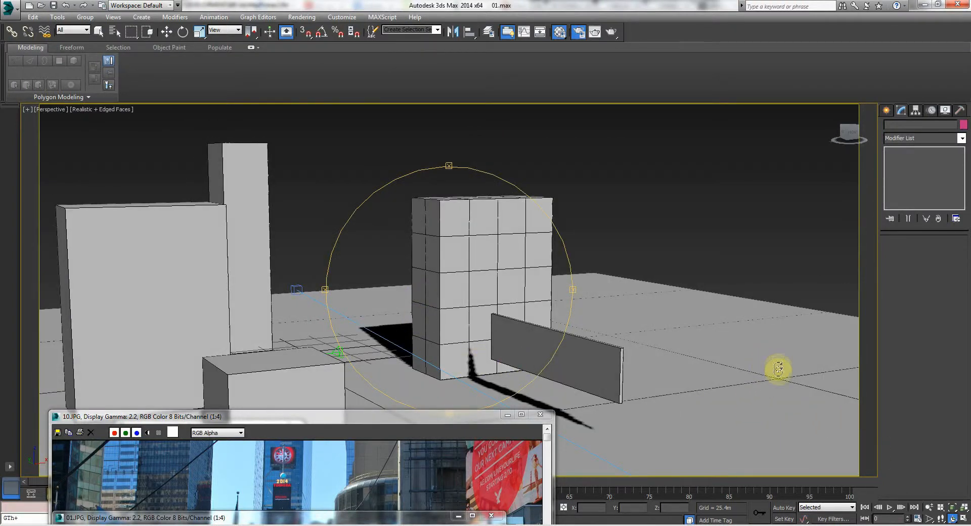
drag(436, 283, 439, 287)
middle_drag(439, 300, 429, 251)
right_click(473, 330)
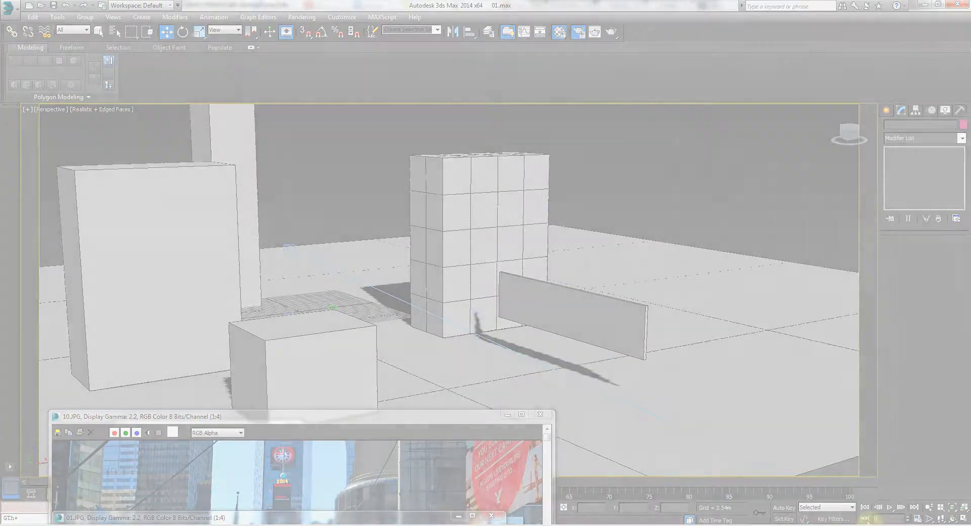